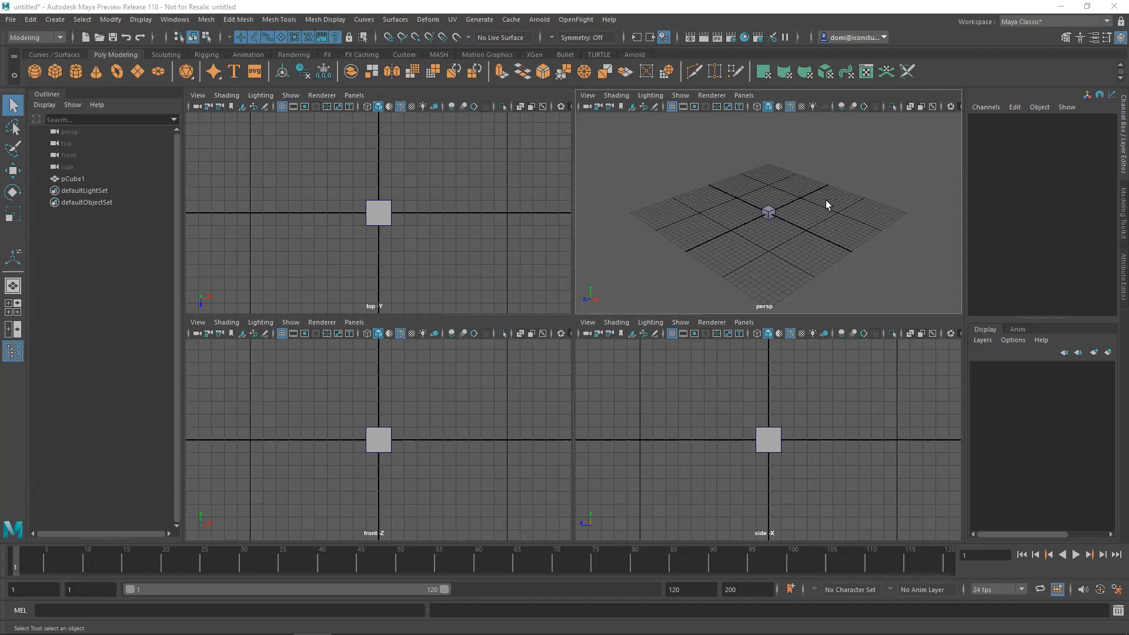
Maximize the perspective view around the cube and show the Modeling Toolkit.
key(space)
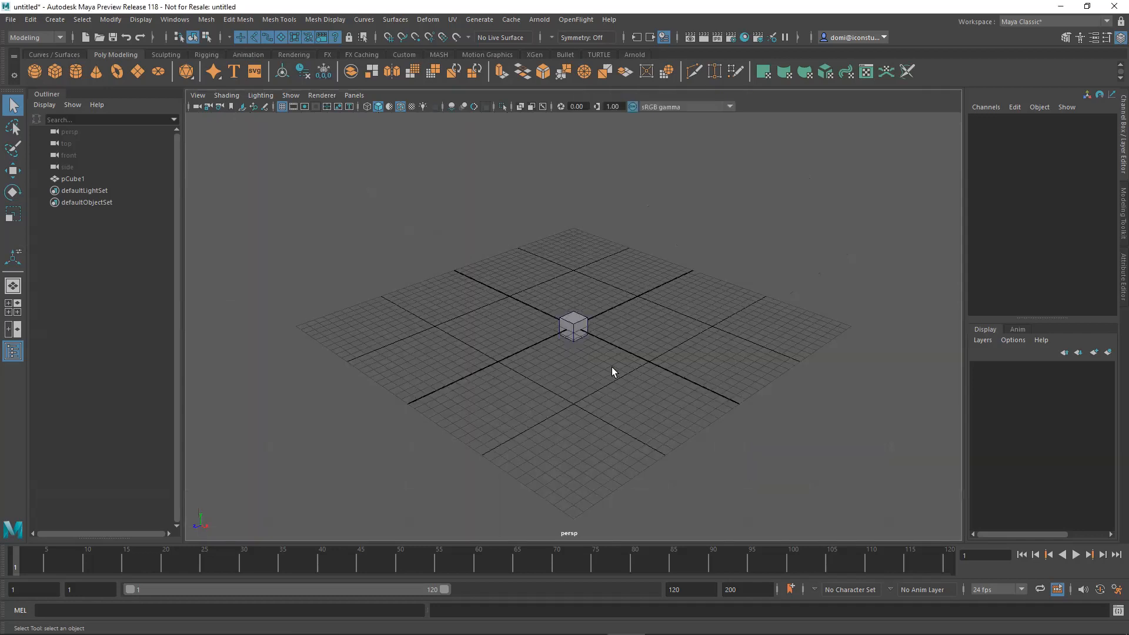
alt+right_drag(530, 373, 702, 354)
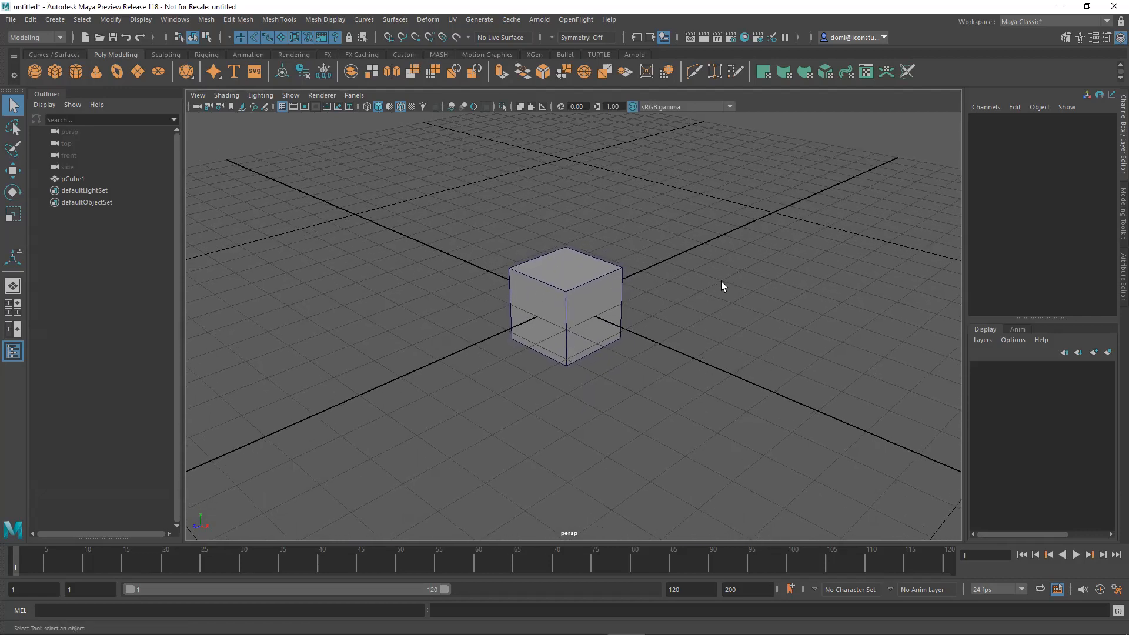
mouse_move(691, 272)
alt+mouse_down()
mouse_move(738, 277)
mouse_move(705, 273)
mouse_move(678, 291)
mouse_move(675, 283)
alt+mouse_up()
alt+right_drag(675, 282, 560, 300)
alt+drag(713, 265, 534, 280)
alt+middle_drag(535, 280, 504, 305)
alt+right_drag(592, 293, 624, 280)
alt+middle_drag(625, 279, 638, 267)
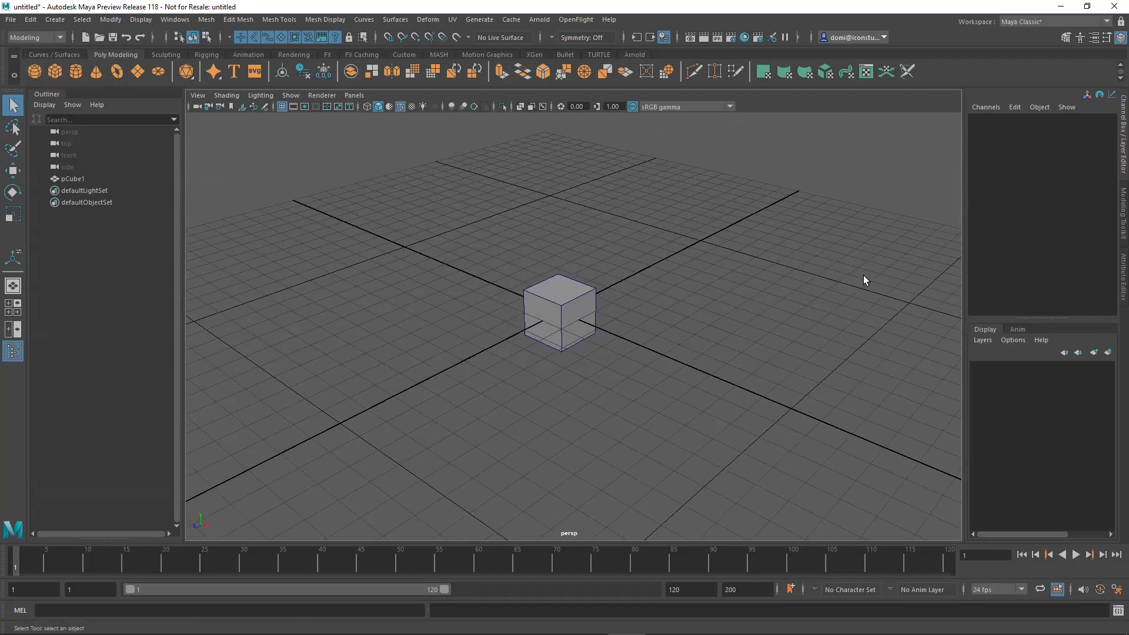
click(1121, 213)
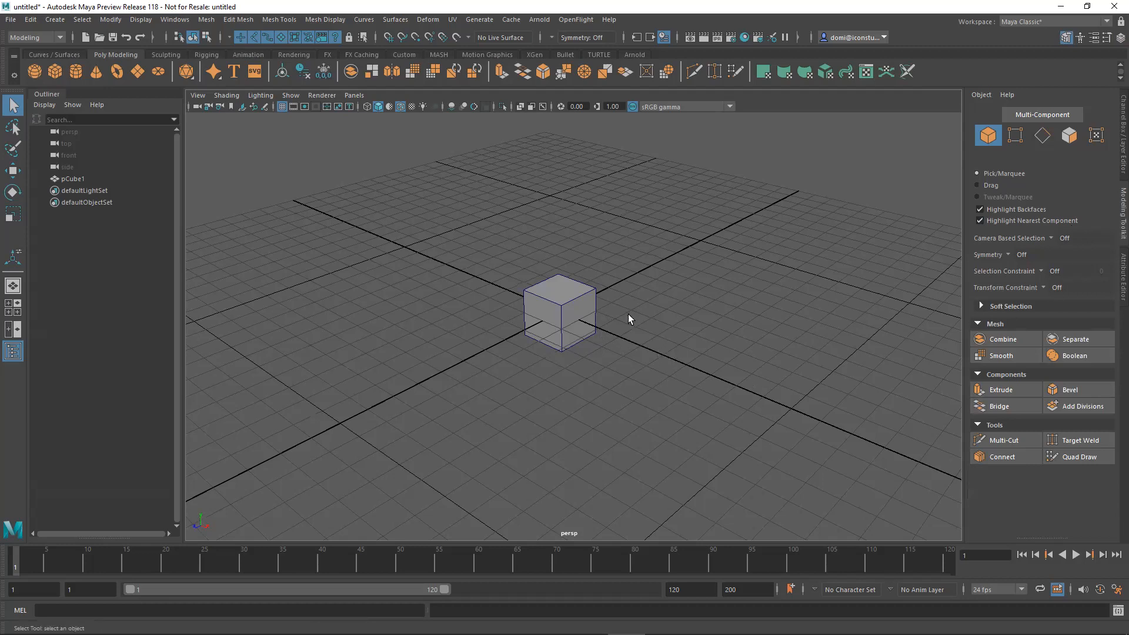
Examine the cube from several angles and distances in the perspective view.
scroll(786, 329, down, 5)
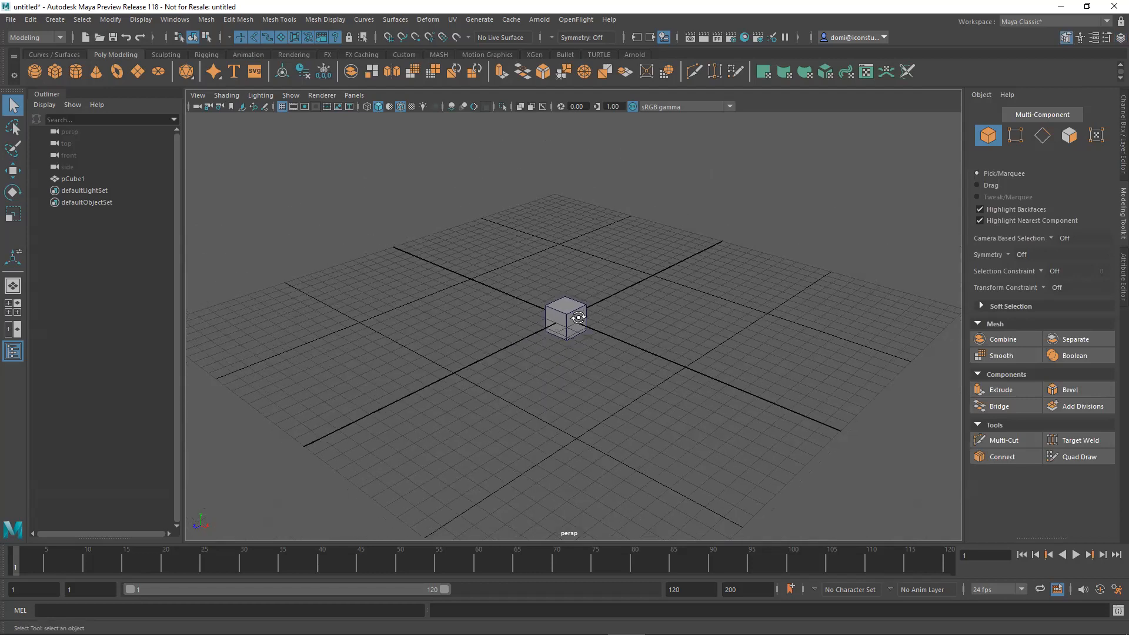
alt+drag(579, 318, 542, 314)
alt+drag(597, 339, 587, 225)
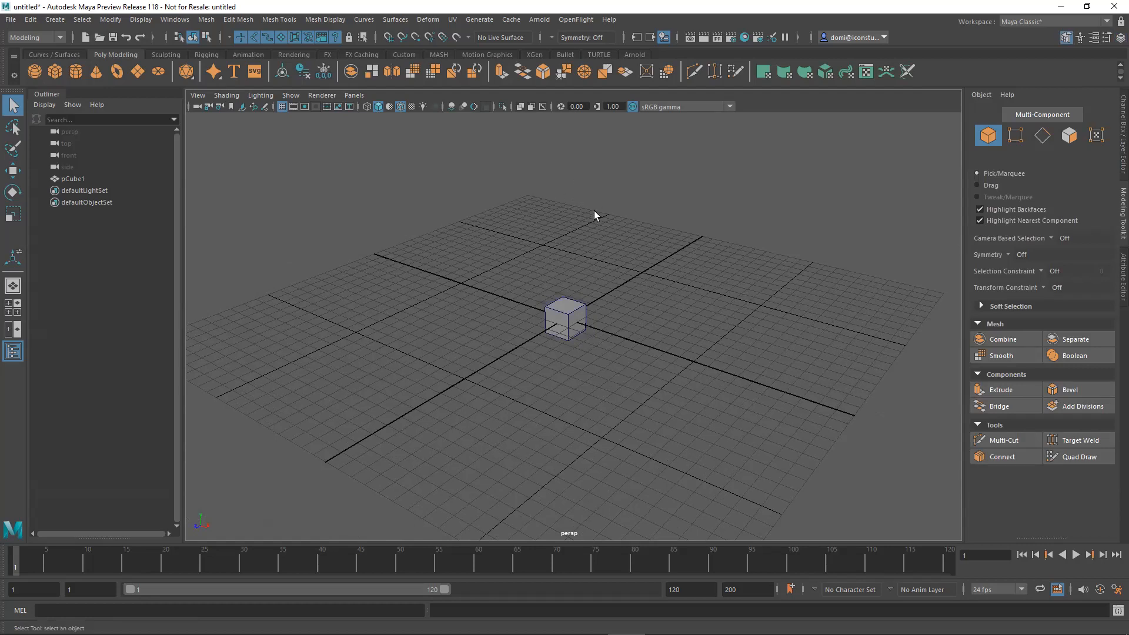
mouse_move(633, 282)
alt+mouse_down()
mouse_move(650, 282)
mouse_move(628, 303)
alt+mouse_up()
alt+middle_drag(627, 303, 601, 262)
alt+right_drag(599, 261, 814, 244)
alt+middle_drag(745, 270, 776, 313)
alt+right_drag(707, 303, 735, 308)
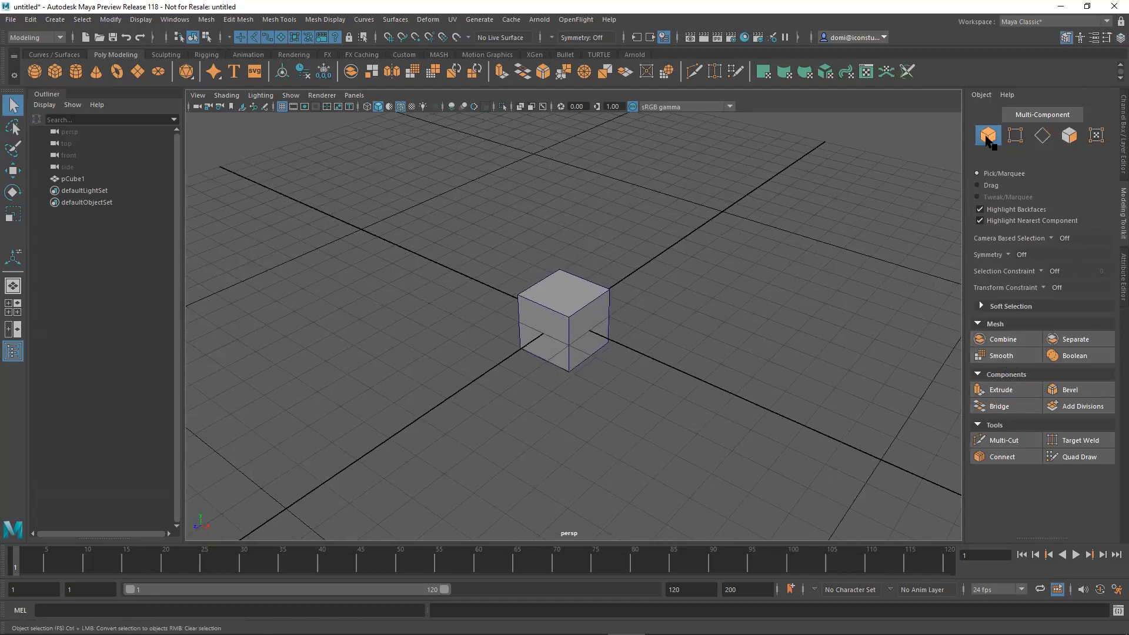
Try out the object, vertex and edge selection modes on the cube, clearing the selection.
click(588, 297)
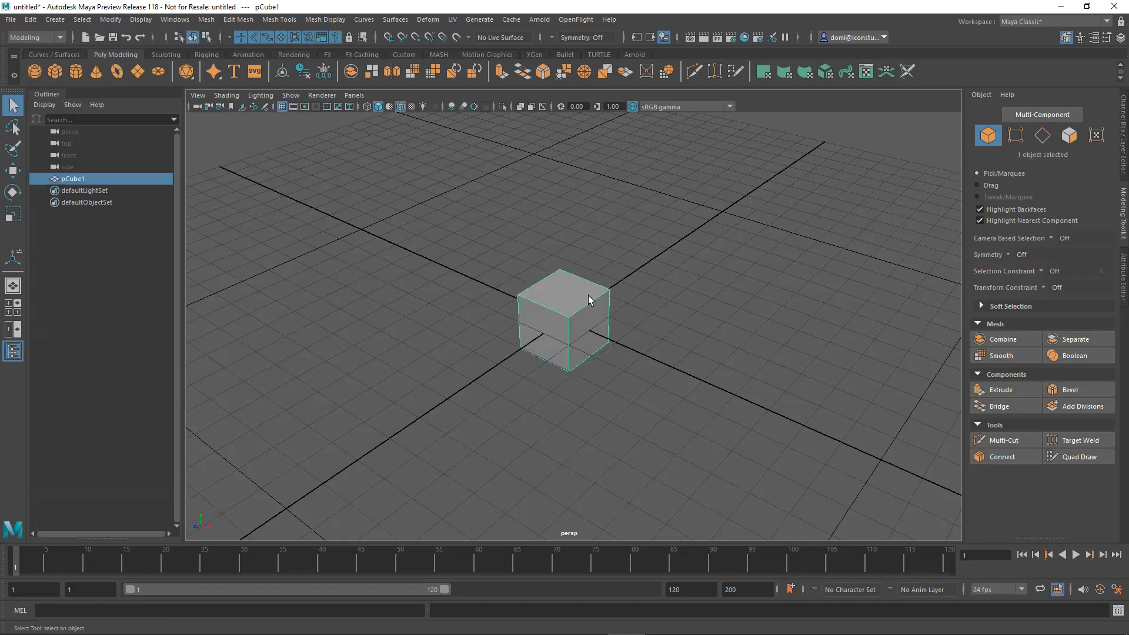
click(698, 255)
click(1015, 137)
drag(477, 211, 650, 382)
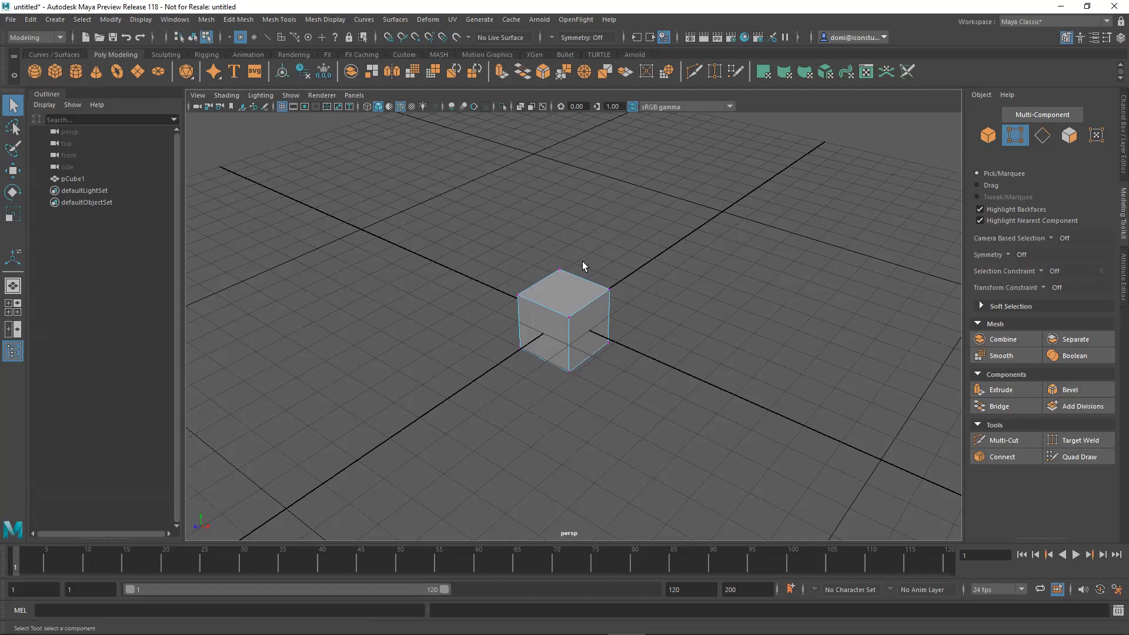
click(1039, 137)
click(558, 312)
click(826, 207)
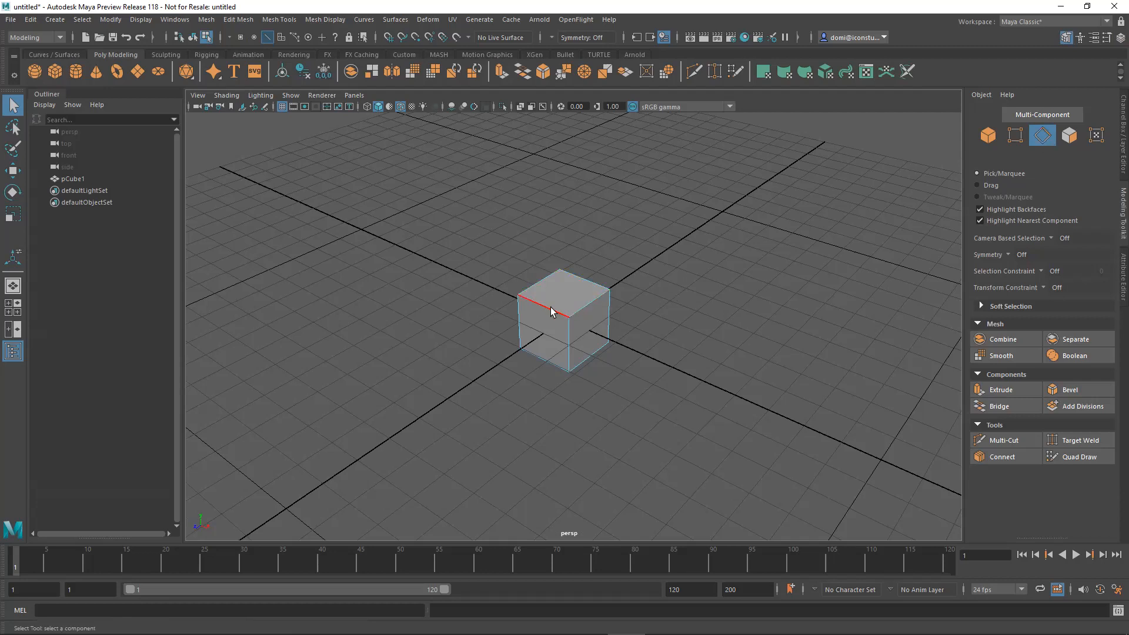
Switch to face selection mode and select the cube's top face.
click(1070, 135)
click(567, 290)
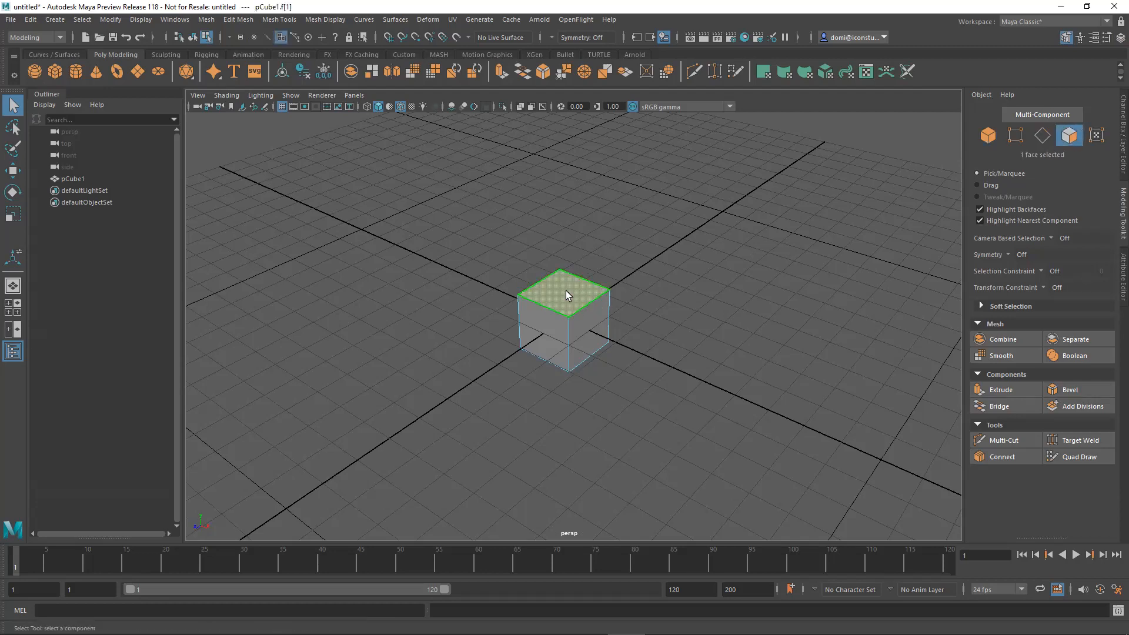
click(795, 265)
alt+drag(742, 294, 738, 282)
alt+right_drag(728, 300, 868, 293)
alt+middle_drag(838, 299, 853, 306)
click(582, 301)
alt+drag(740, 292, 729, 293)
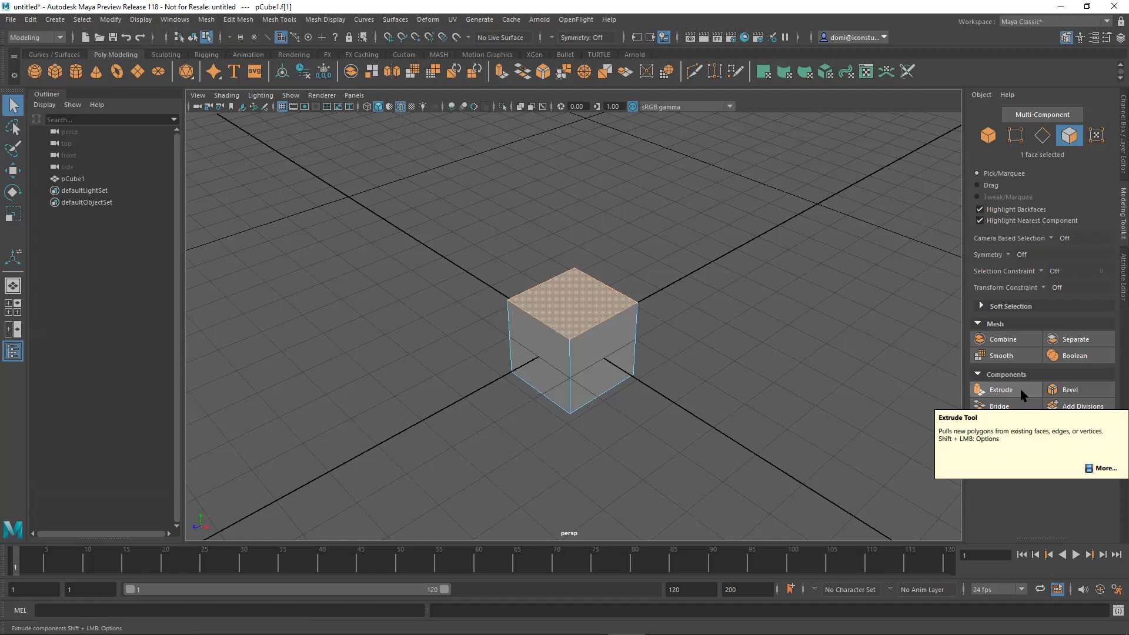
Extrude the selected top face upward by about 1.5 units.
mouse_move(700, 403)
alt+mouse_down()
mouse_move(738, 331)
mouse_move(703, 396)
alt+mouse_up()
alt+drag(645, 351, 674, 345)
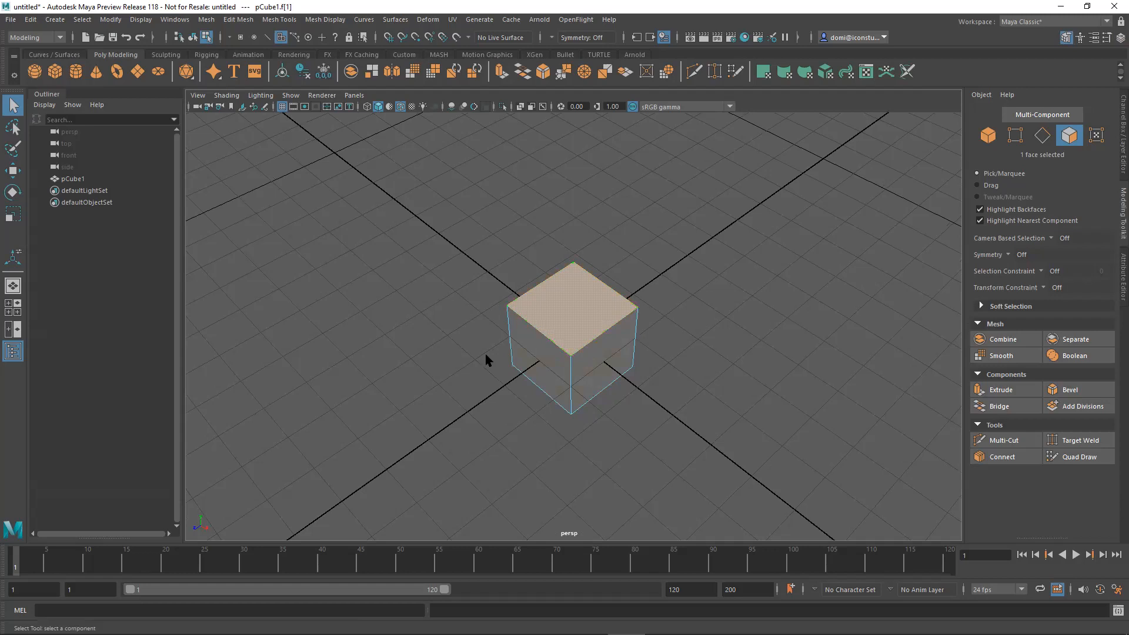
alt+drag(698, 370, 715, 334)
click(999, 390)
alt+drag(694, 265, 717, 262)
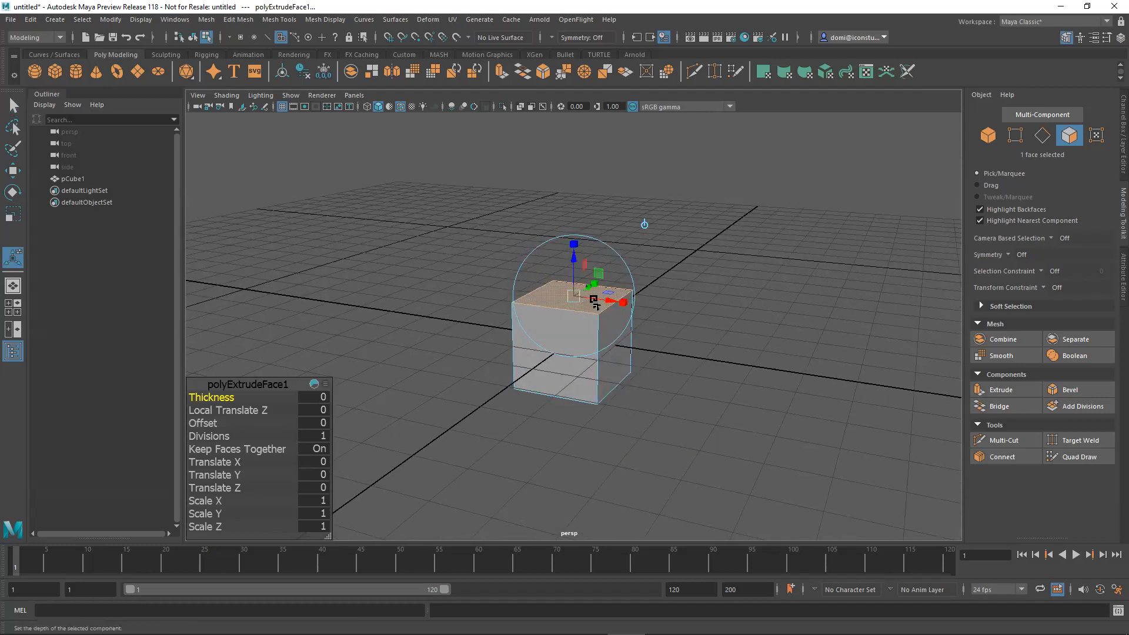
alt+drag(689, 290, 818, 321)
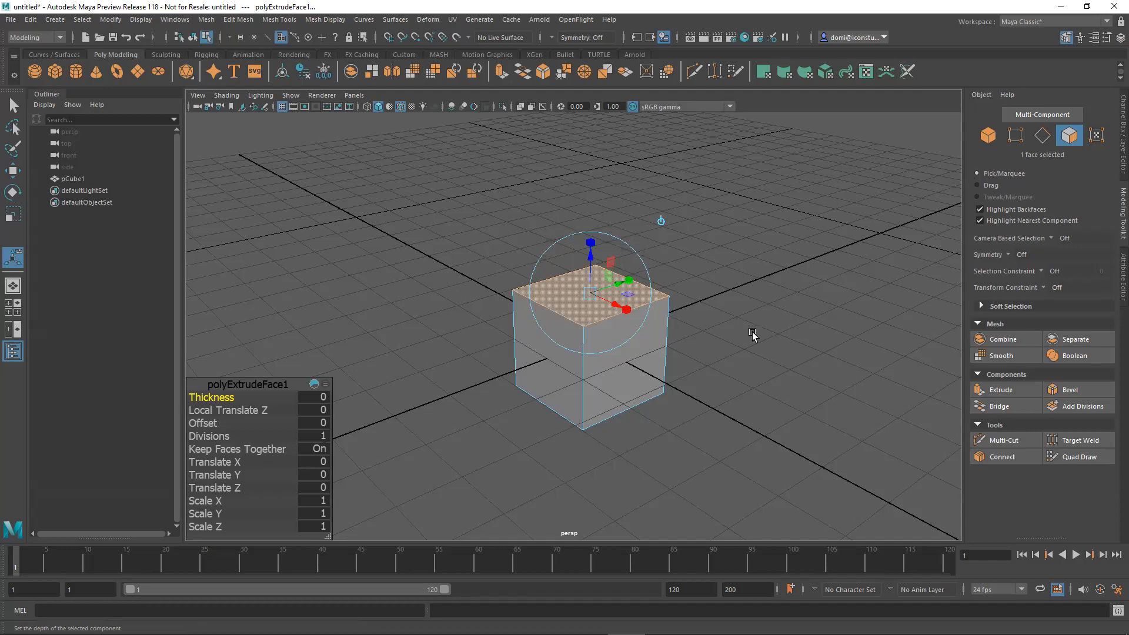
drag(590, 243, 598, 176)
alt+drag(738, 285, 776, 272)
In the front view, snap the extruded top face to the grid at a Local Translate Z of 2.
key(space)
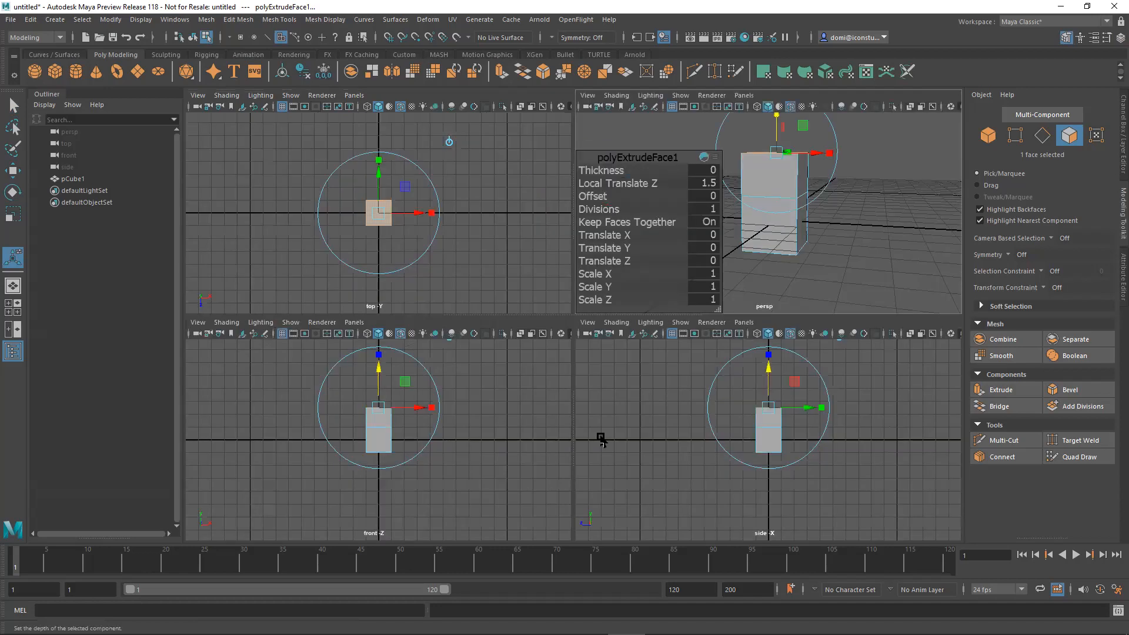
key(space)
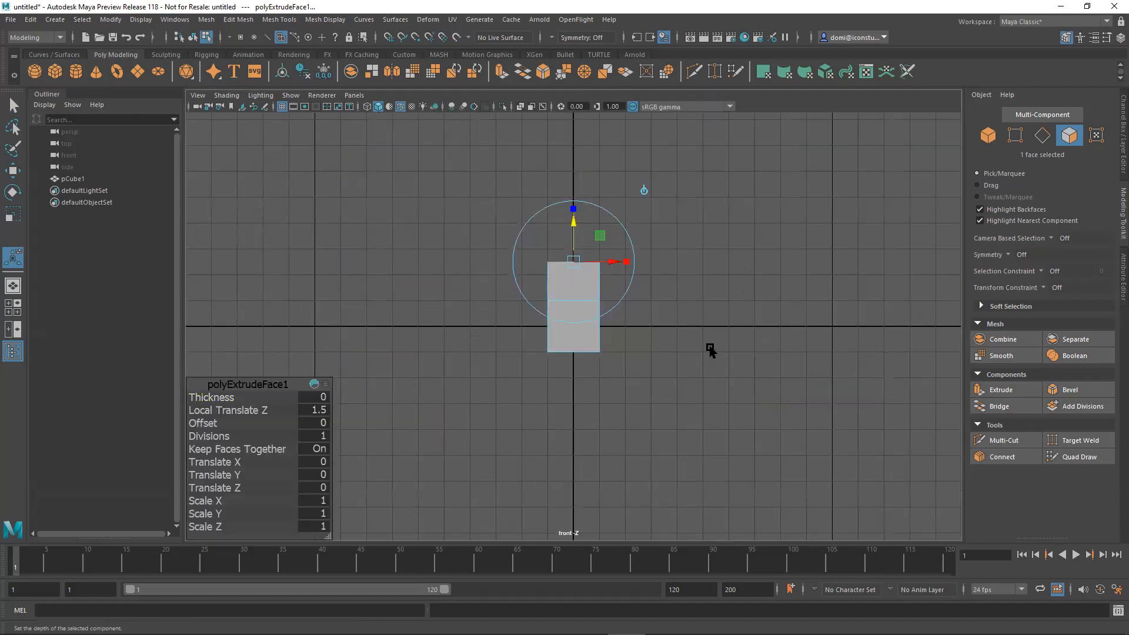
alt+middle_drag(676, 348, 682, 372)
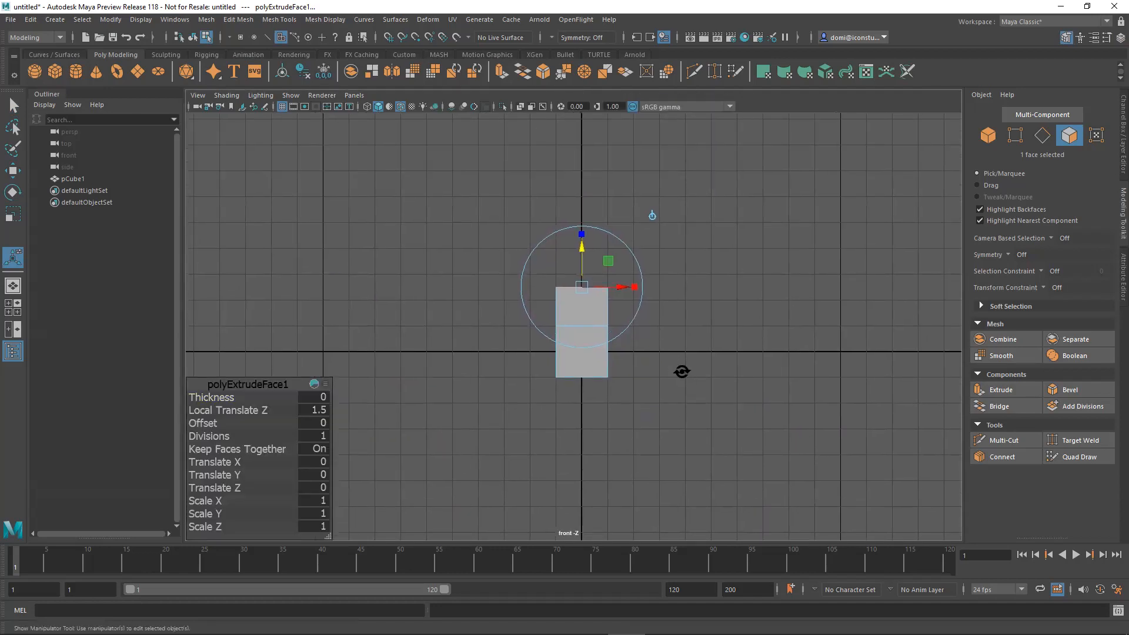
alt+click(831, 363)
alt+scroll(823, 361, up, 2)
alt+middle_drag(817, 360, 838, 370)
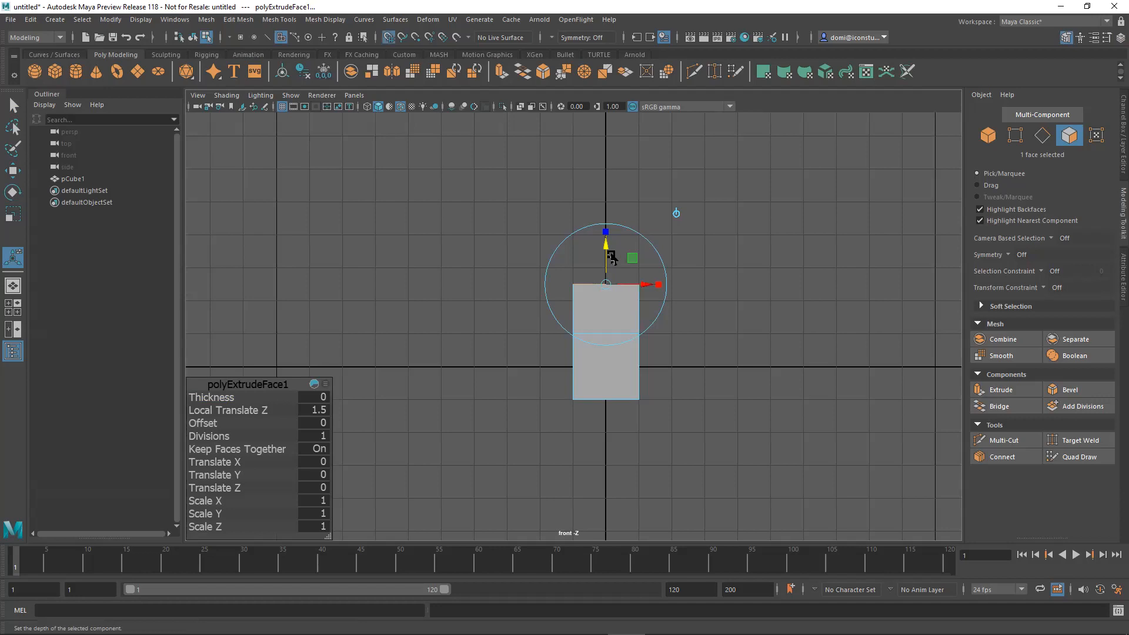
drag(606, 250, 606, 286)
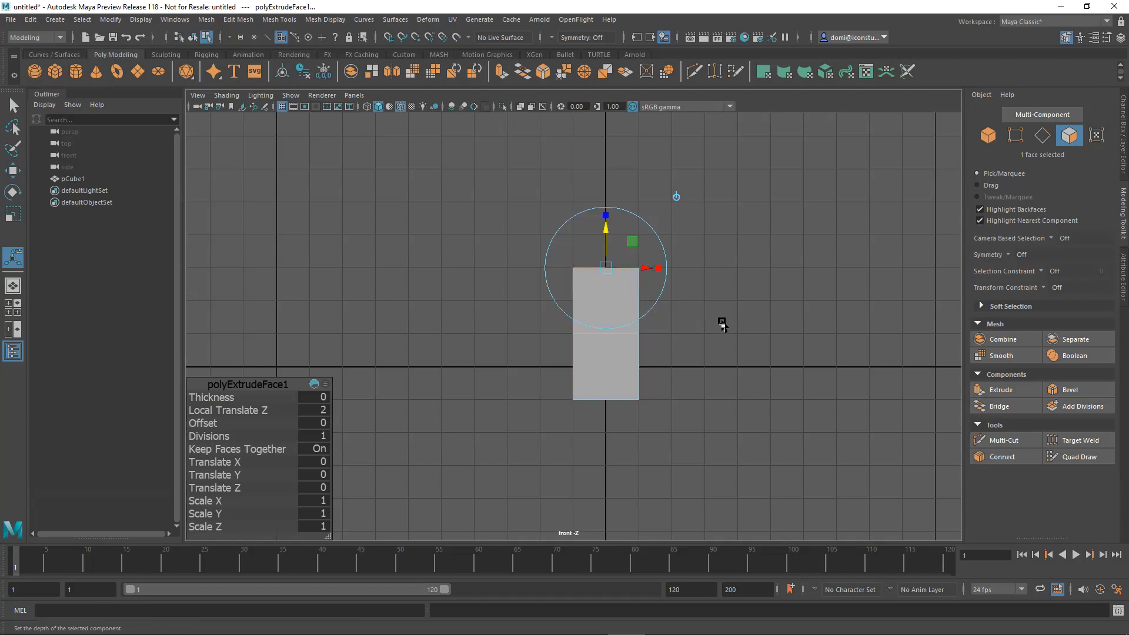
Select the cube's bottom face in the perspective view and extrude it downward by about 1.37 units.
key(space)
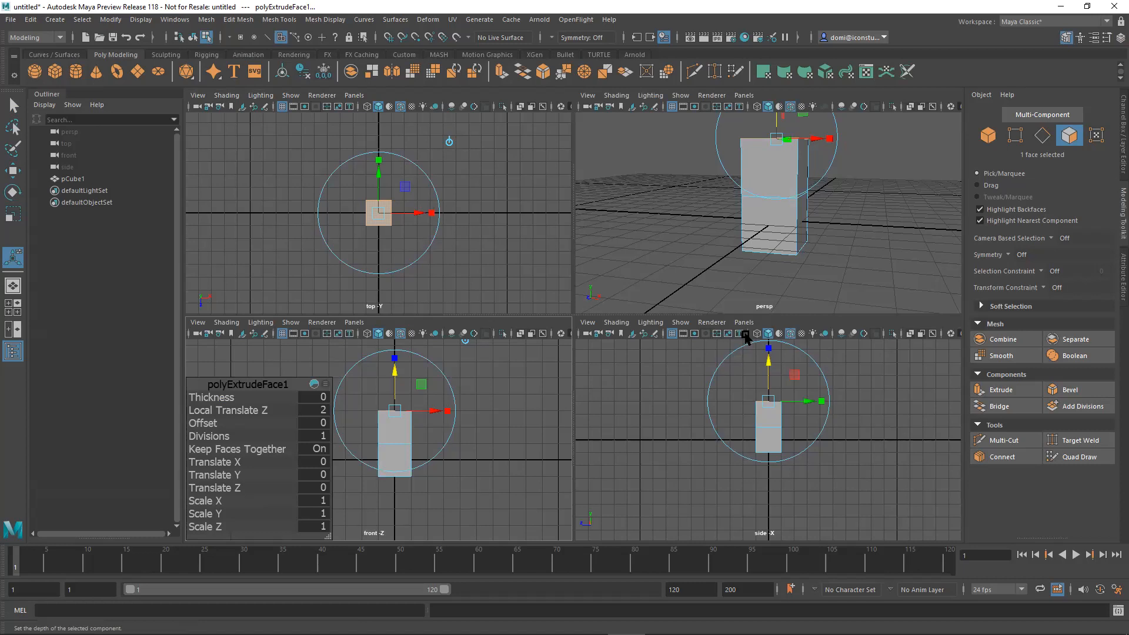
key(space)
alt+drag(743, 315, 724, 275)
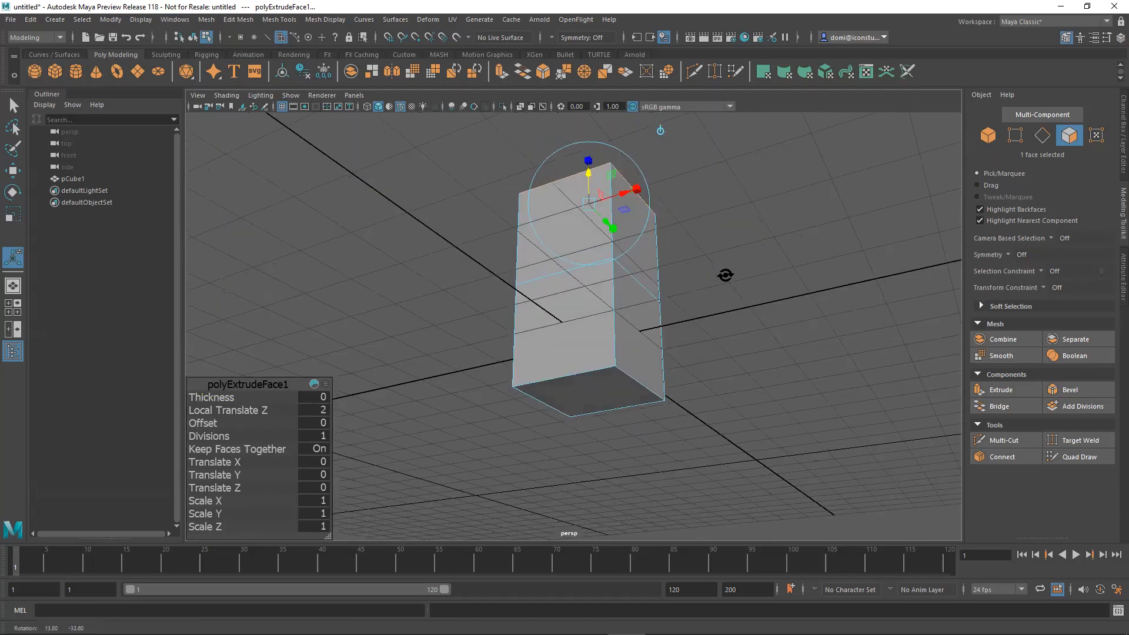
click(597, 385)
alt+drag(725, 349, 730, 301)
key(space)
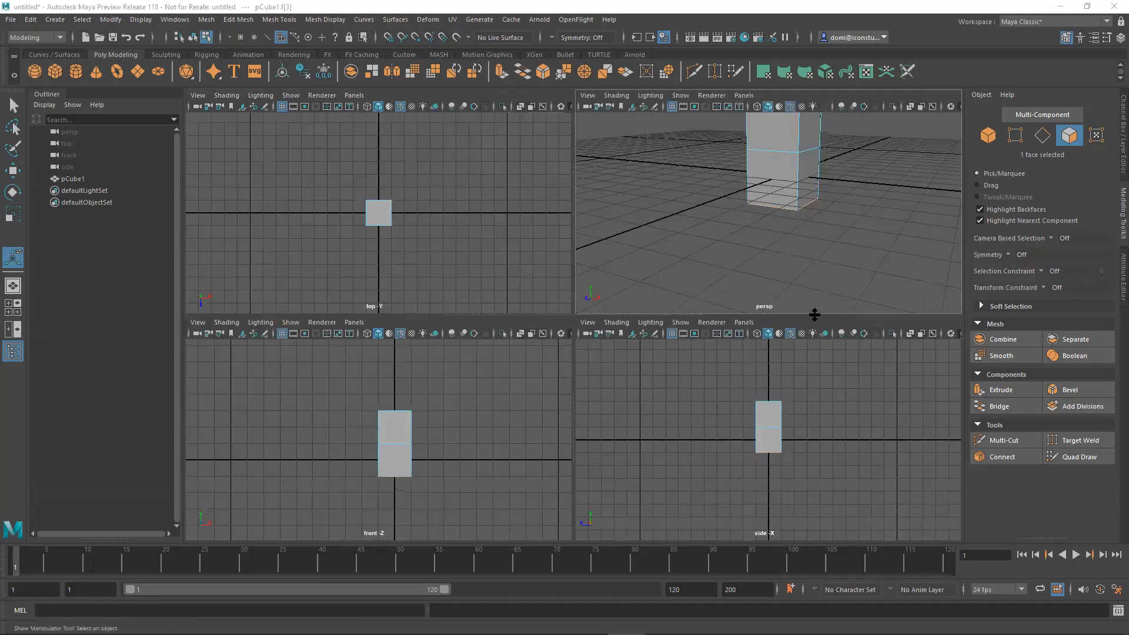
mouse_move(818, 259)
alt+mouse_down()
mouse_move(817, 222)
mouse_move(811, 240)
alt+mouse_up()
key(space)
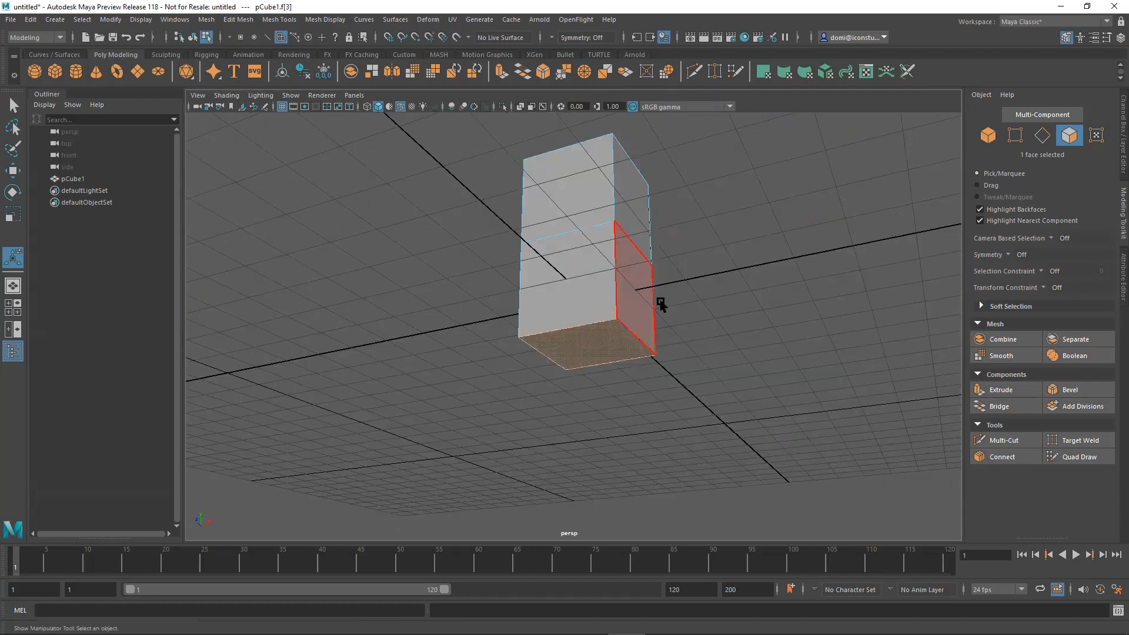
click(1003, 393)
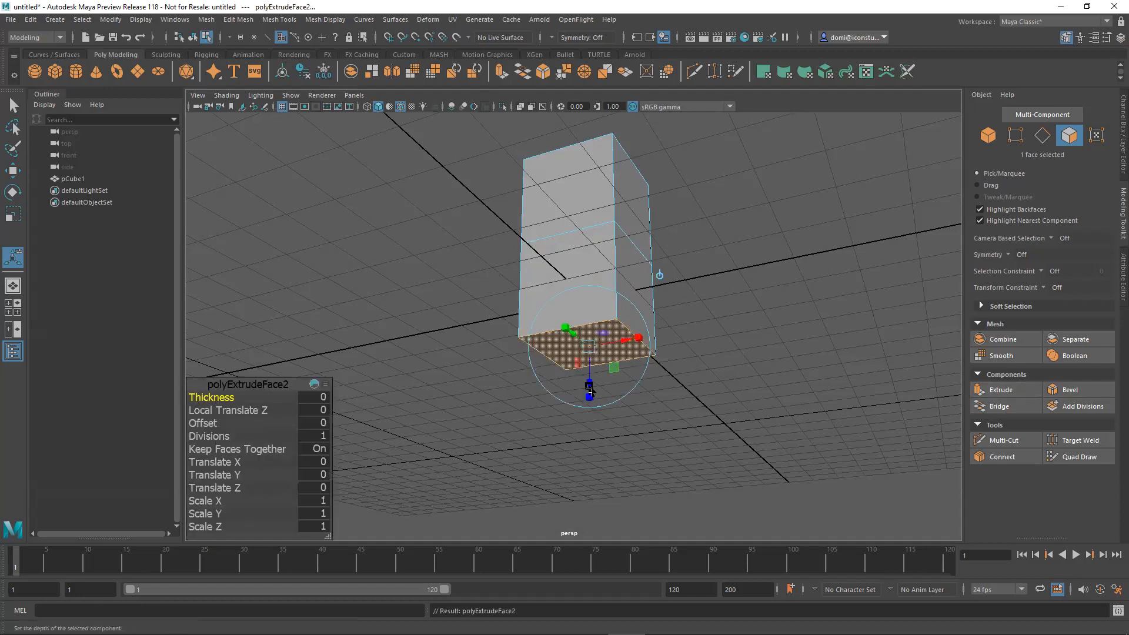
drag(589, 386, 584, 456)
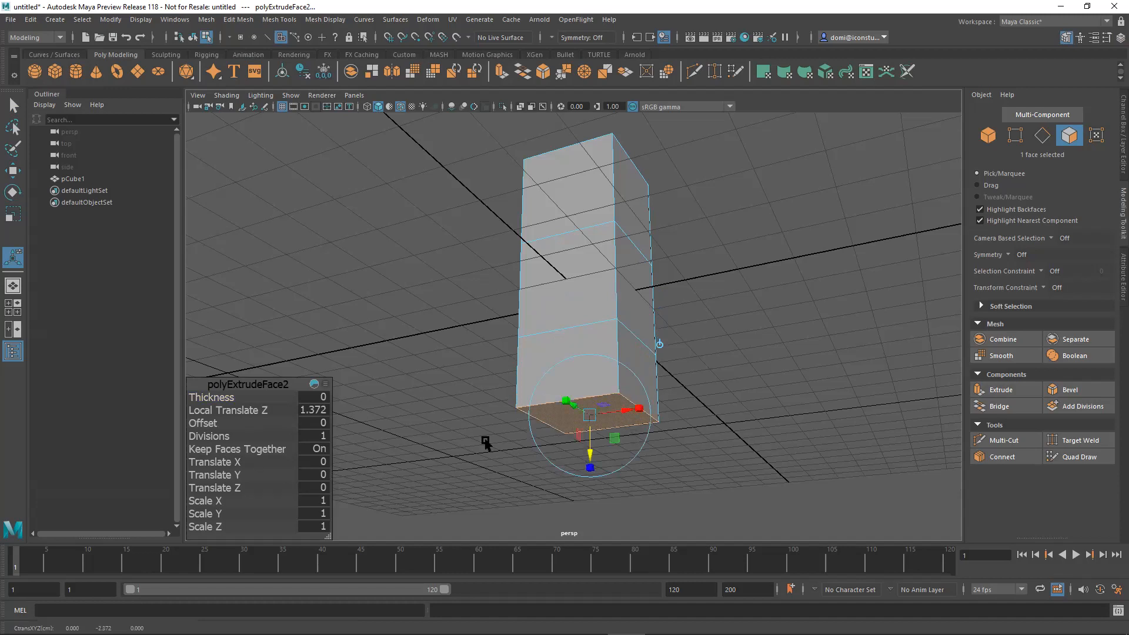
In the front view, snap the extruded bottom face to the grid at a Local Translate Z of 2 and deselect it.
key(space)
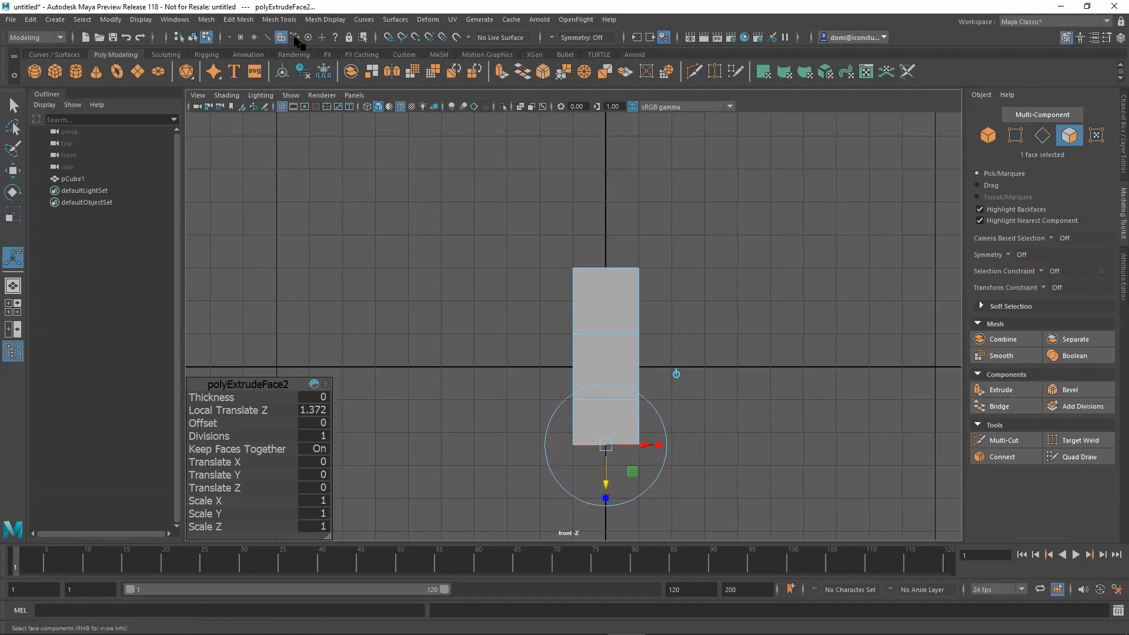
click(389, 37)
mouse_move(606, 483)
mouse_down()
mouse_move(607, 494)
mouse_move(605, 467)
mouse_up()
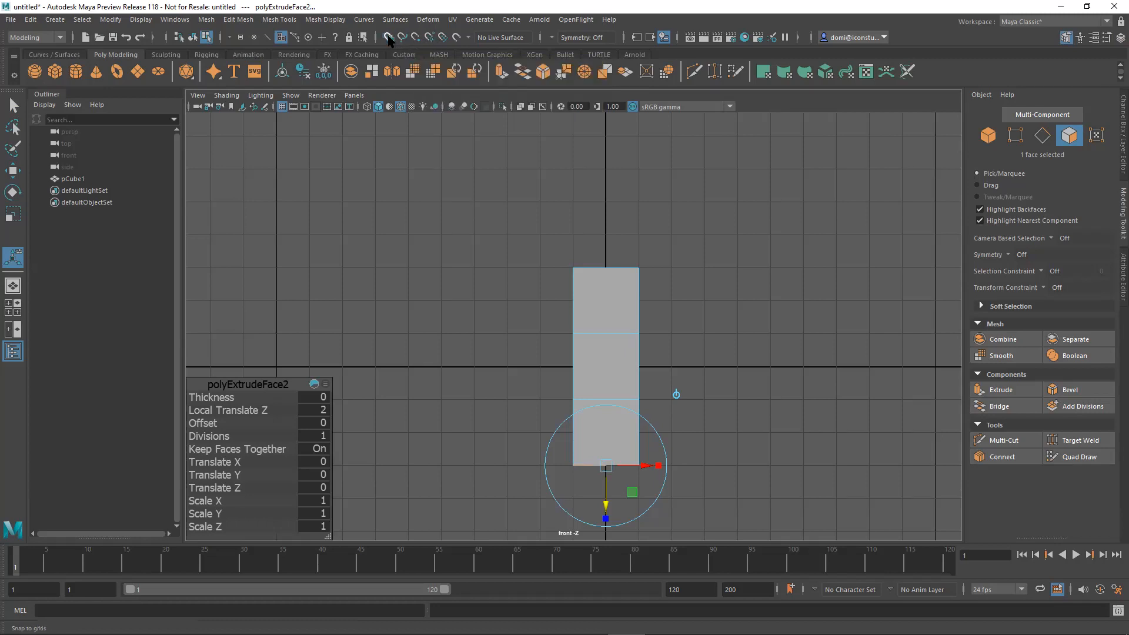
click(722, 168)
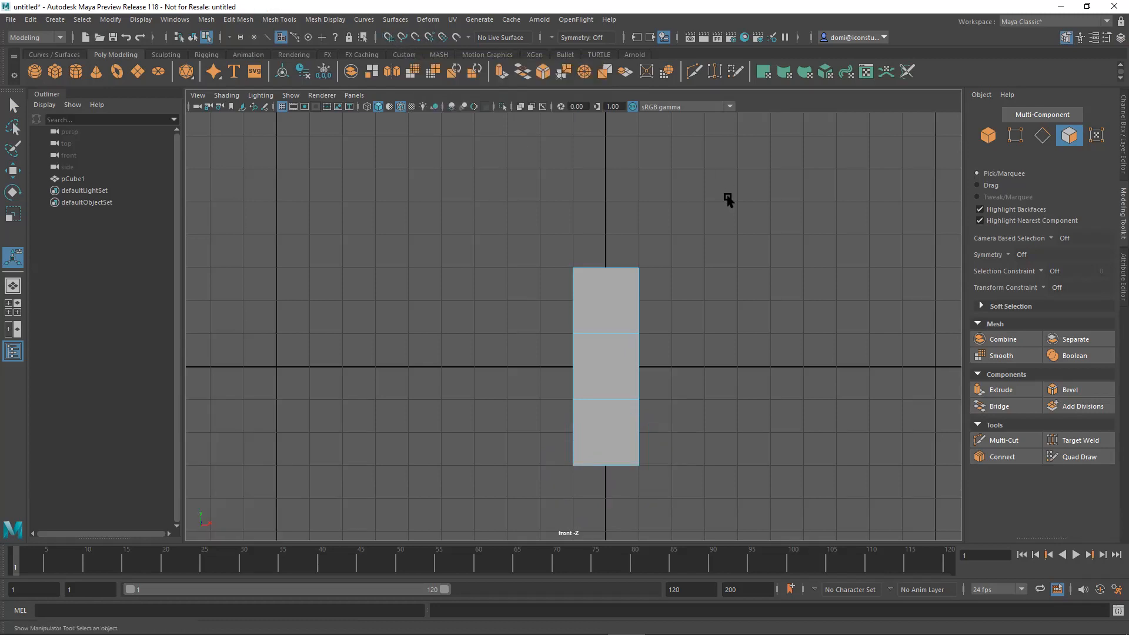
Back in the perspective view, select the side face of the column's middle segment that faces along the positive X axis.
key(space)
alt+drag(830, 196, 812, 250)
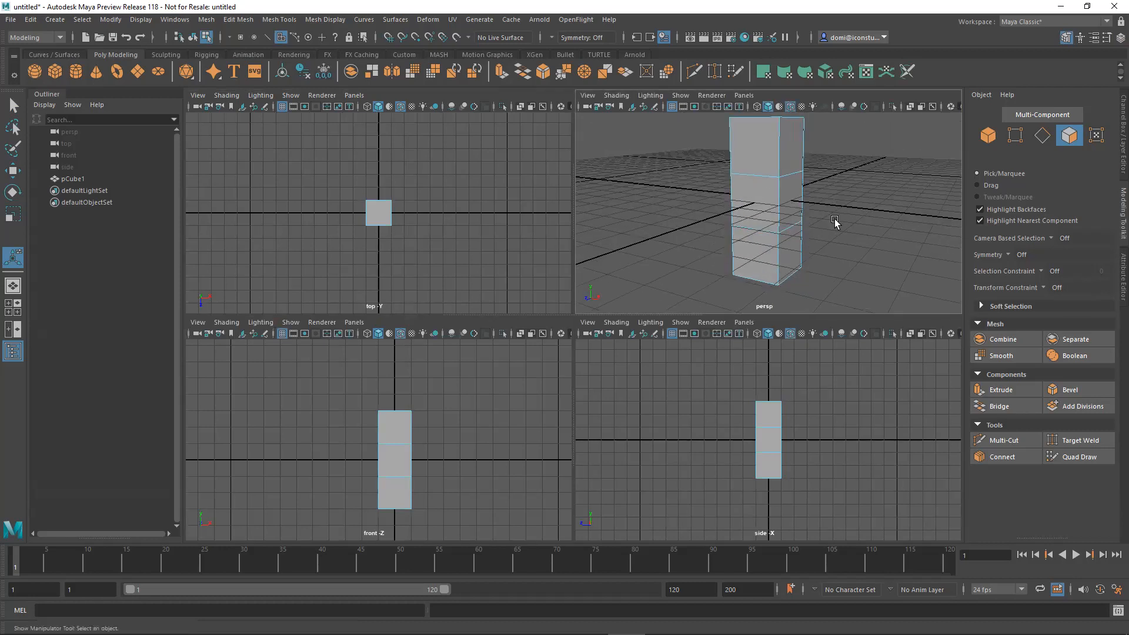
key(space)
alt+drag(691, 341, 667, 344)
click(622, 315)
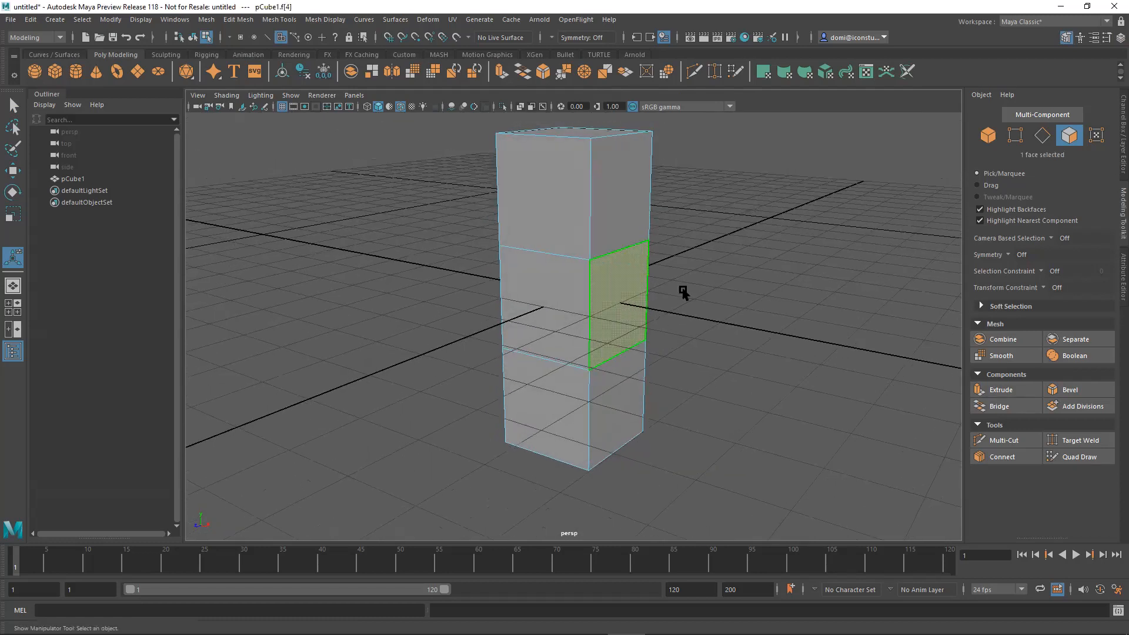
alt+drag(723, 280, 742, 279)
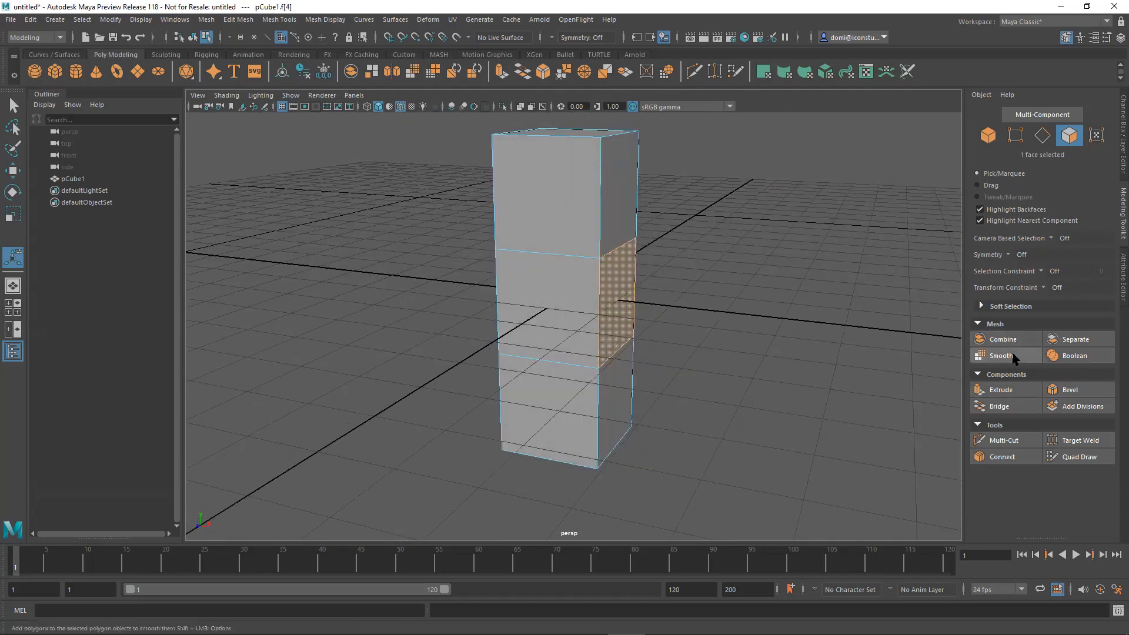
Try extruding the selected middle side face outward by about 1.15 units, and undo the pull.
click(1012, 391)
drag(660, 314, 718, 315)
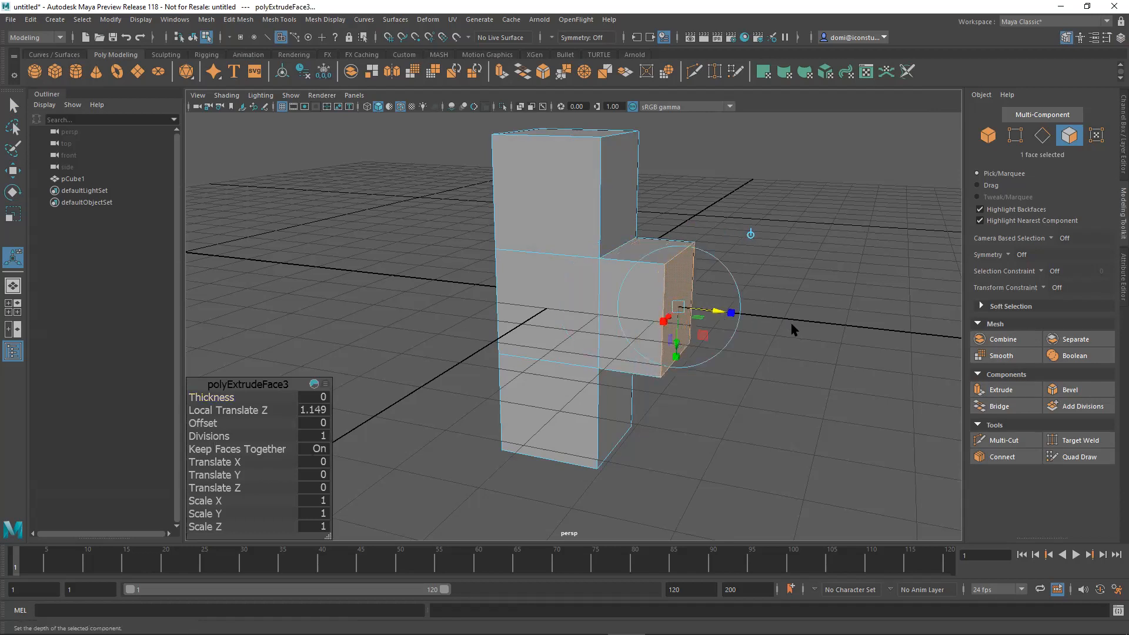
alt+drag(788, 383, 663, 323)
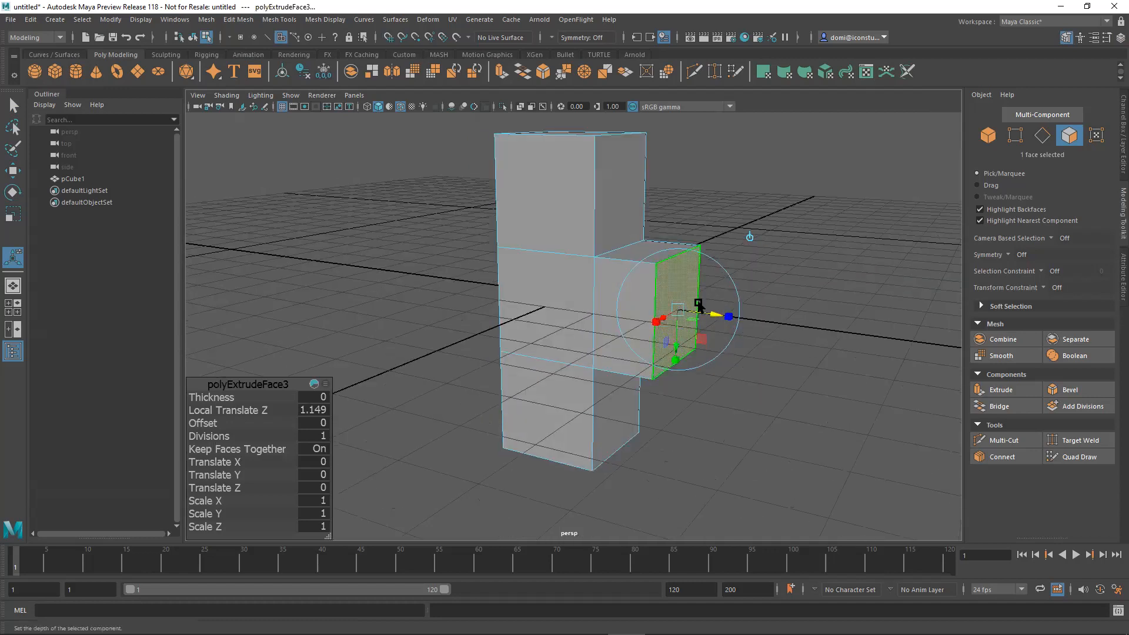
key(ctrl+z)
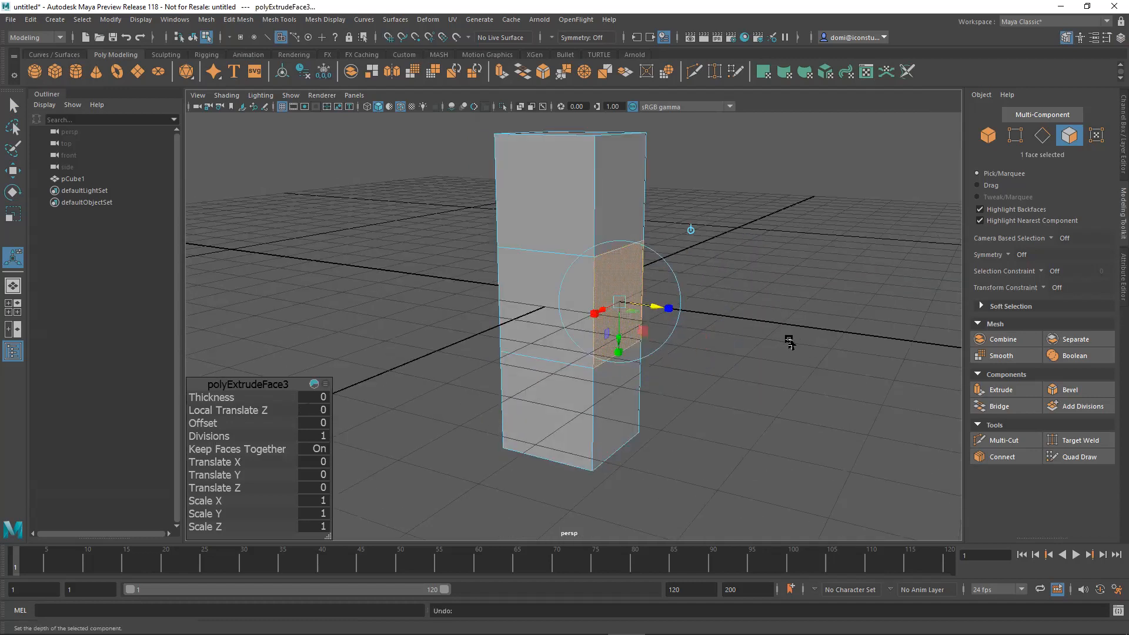
Set the face selection's symmetry to Object X so the opposite side face of the middle segment is included.
click(1009, 257)
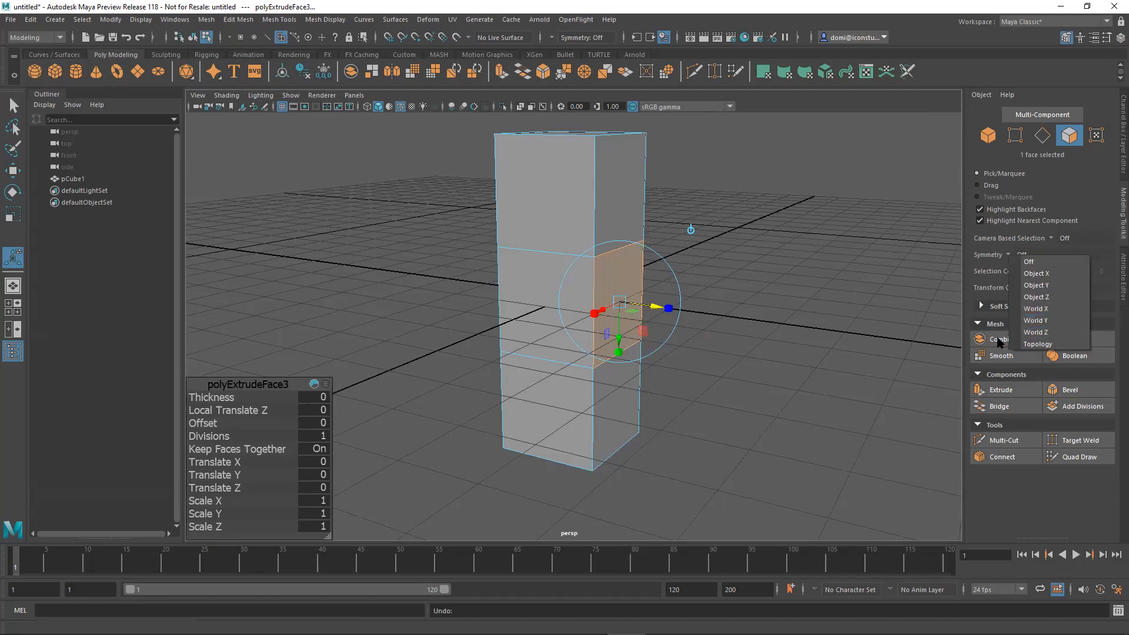
click(769, 295)
alt+drag(695, 297, 789, 295)
alt+drag(691, 339, 675, 323)
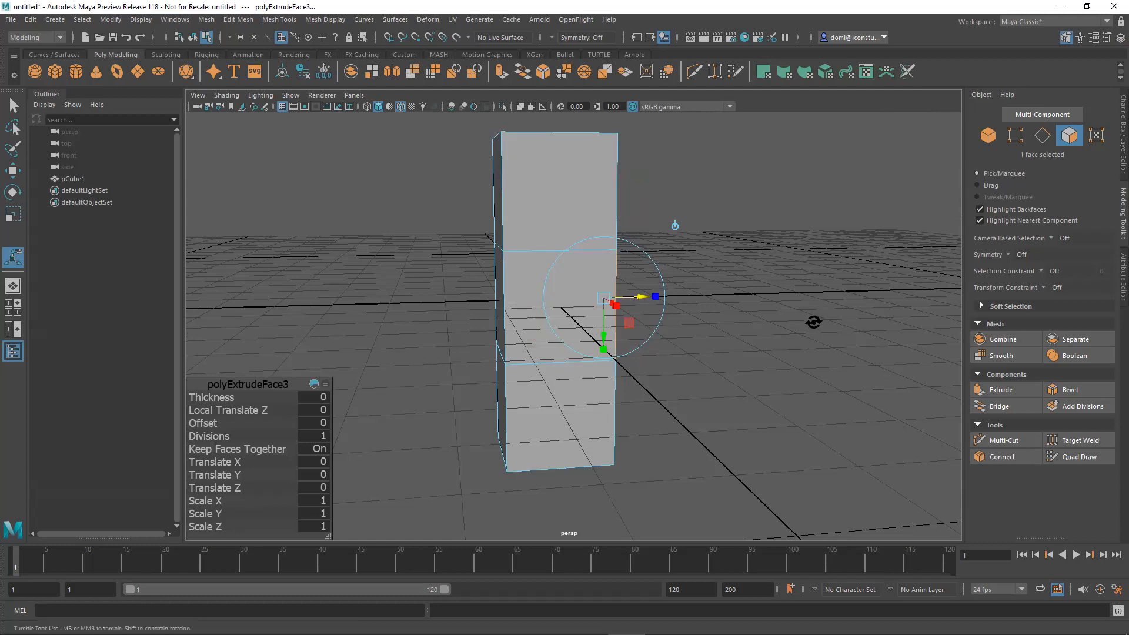
alt+drag(811, 322, 947, 305)
click(1007, 254)
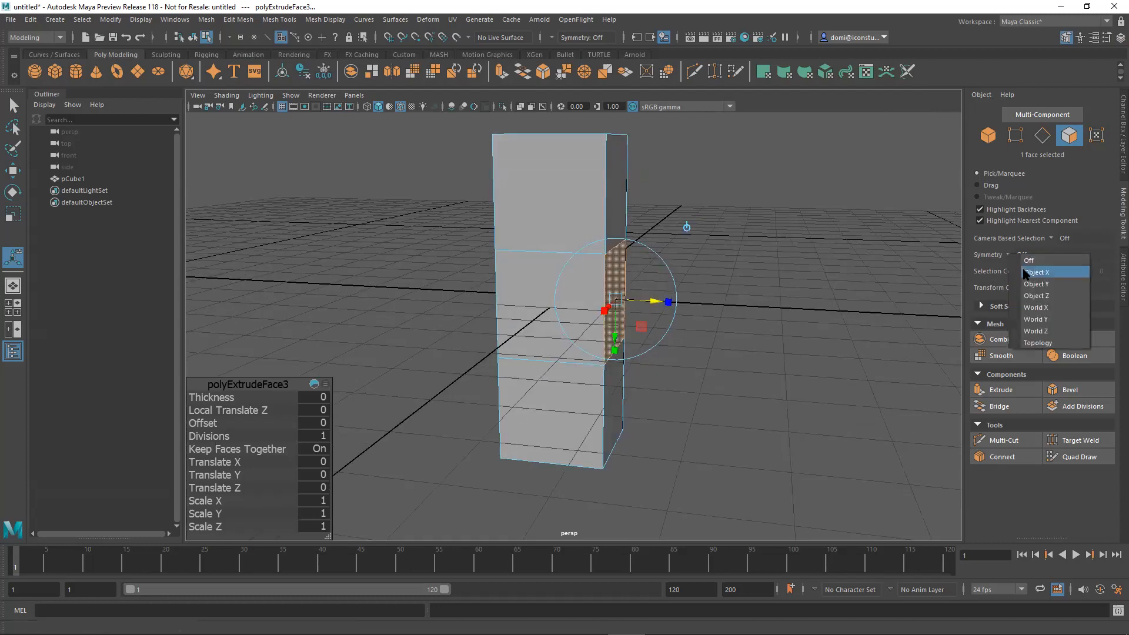
click(1026, 273)
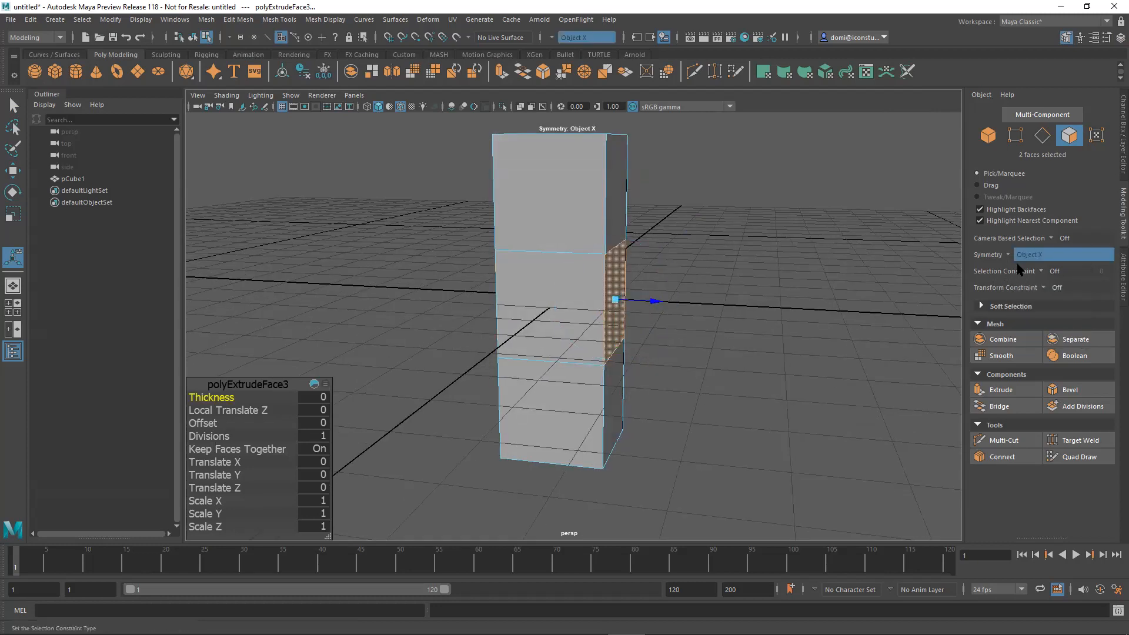
Switch the symmetry to World X and set it back to Object X.
click(1011, 255)
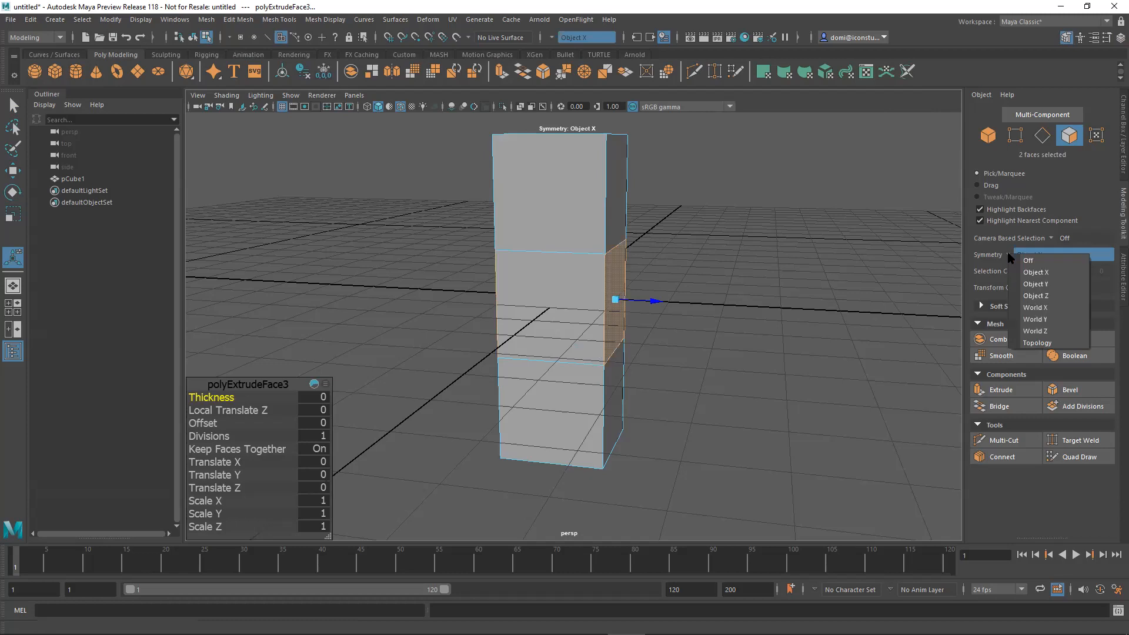
click(1037, 309)
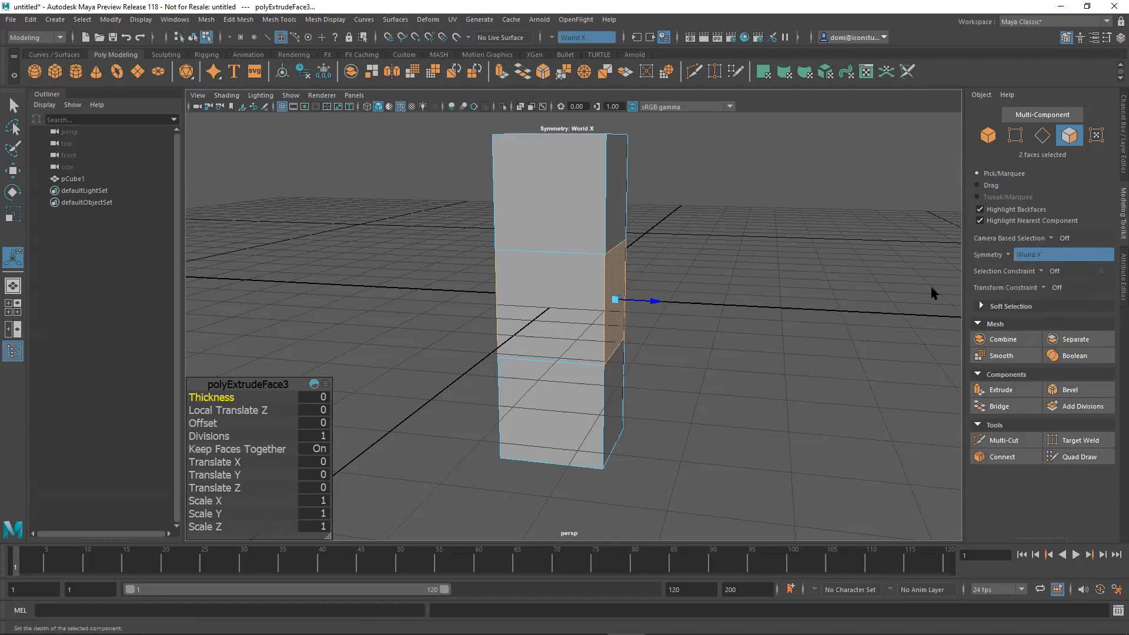
click(1008, 254)
click(1029, 276)
Clear the selection and select the middle segment's two opposite side faces symmetrically.
alt+drag(831, 315, 751, 320)
click(882, 213)
alt+drag(836, 297, 894, 292)
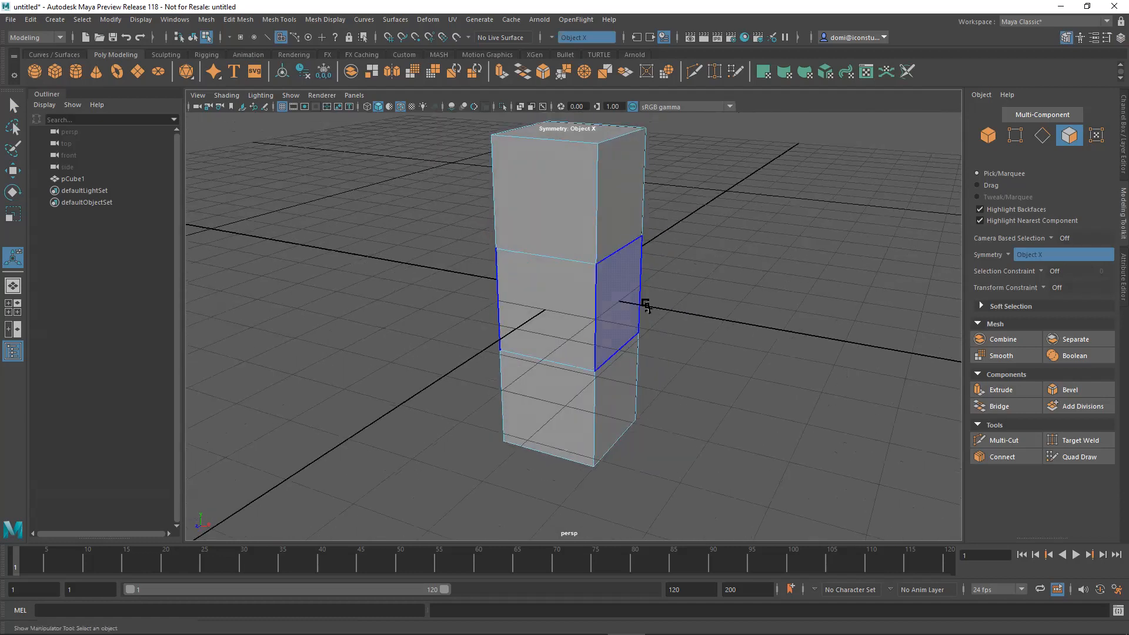
click(612, 294)
mouse_move(703, 290)
alt+mouse_down()
mouse_move(872, 274)
mouse_move(747, 306)
mouse_move(720, 262)
mouse_move(764, 272)
mouse_move(721, 300)
alt+mouse_up()
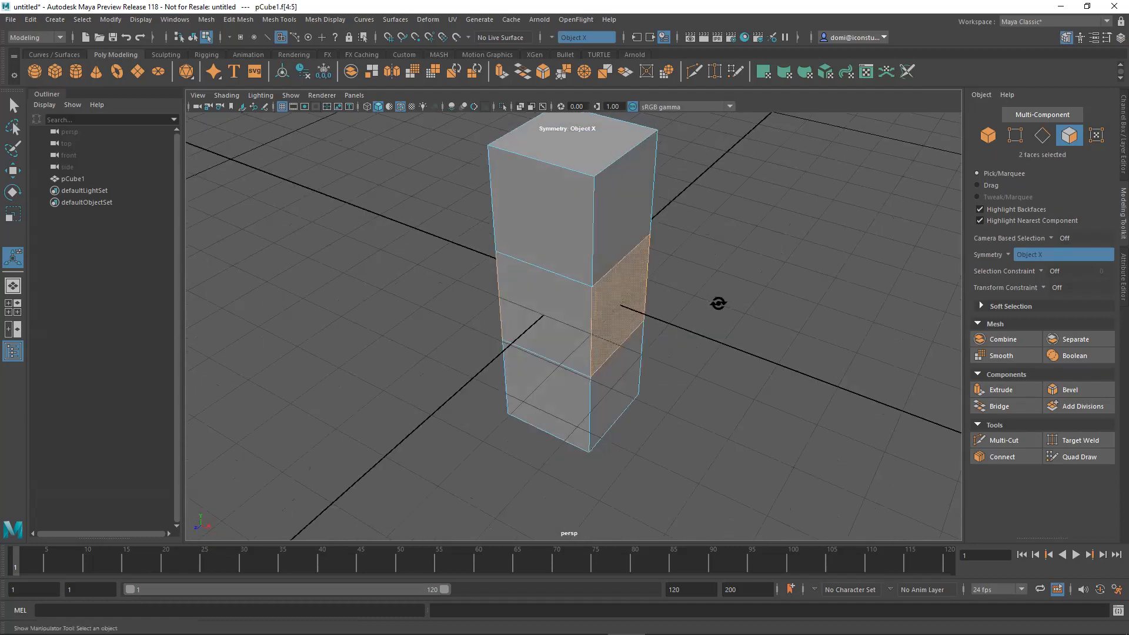
In vertex mode, select the symmetrical pair of front corner vertices at the top of the column.
click(1015, 135)
alt+drag(940, 194, 649, 267)
click(606, 253)
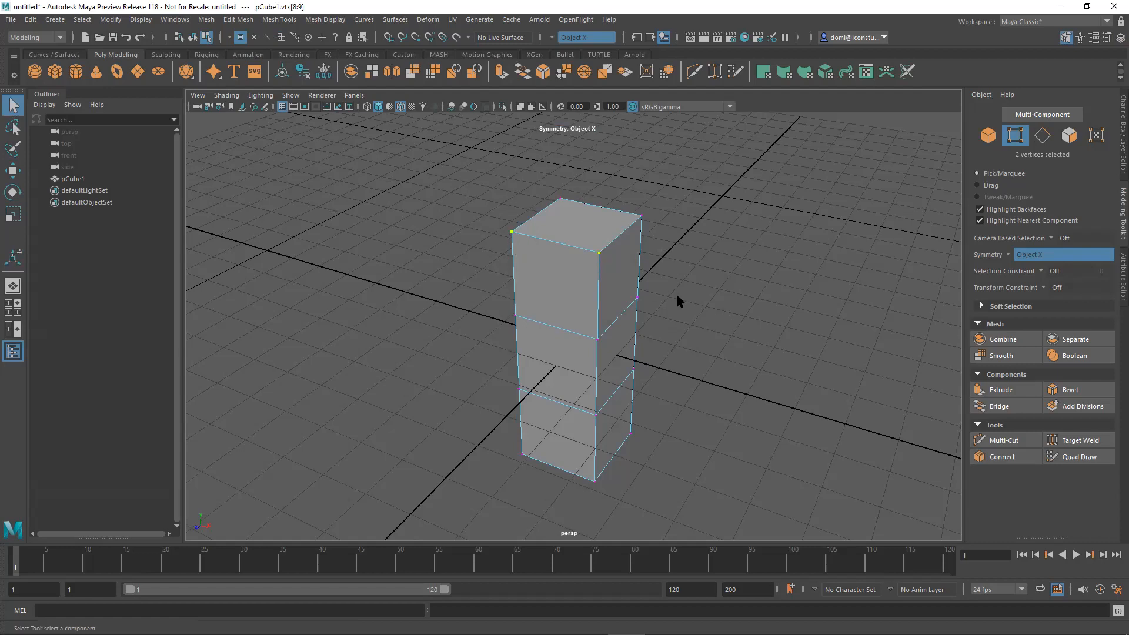
alt+drag(758, 332, 767, 230)
Return to face mode and extrude the middle segment's two opposite side faces outward by about 1.31 units.
click(1069, 137)
mouse_move(626, 296)
alt+mouse_down()
mouse_move(643, 297)
mouse_move(630, 298)
alt+mouse_up()
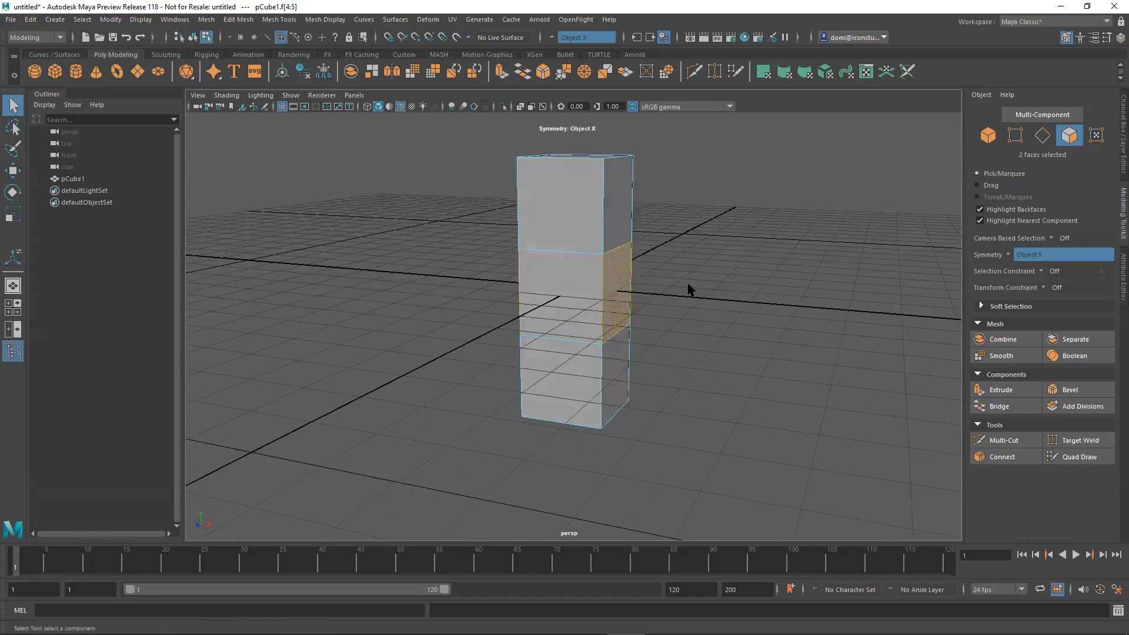
click(1020, 391)
drag(661, 298, 714, 316)
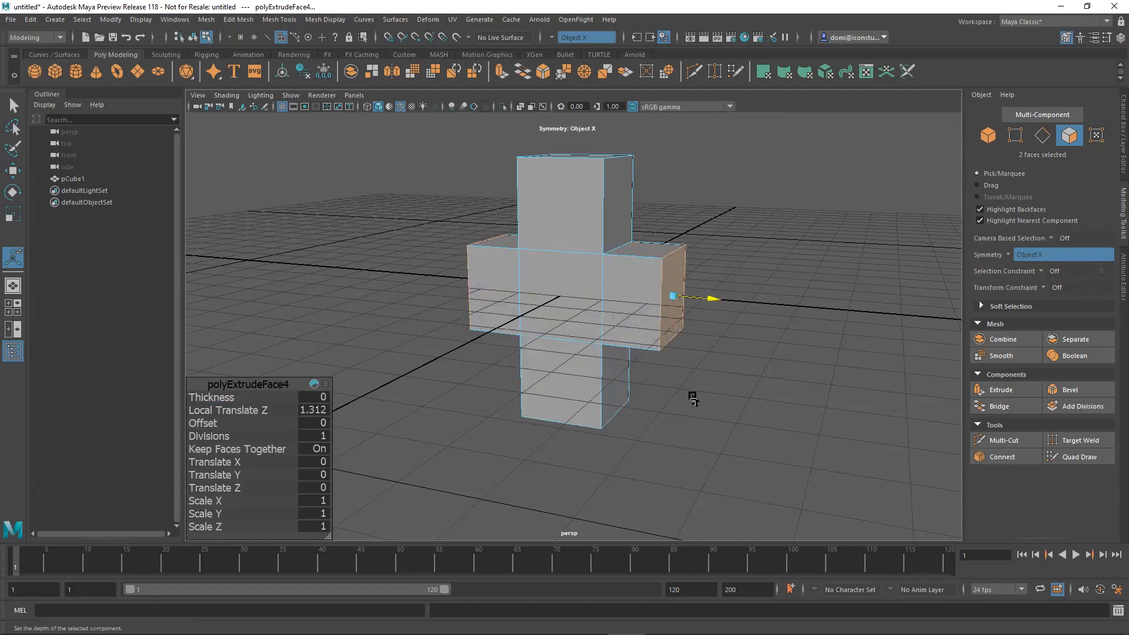
In the front view, snap the two extruded side faces to the grid at a Local Translate Z of 2.
key(space)
key(space)
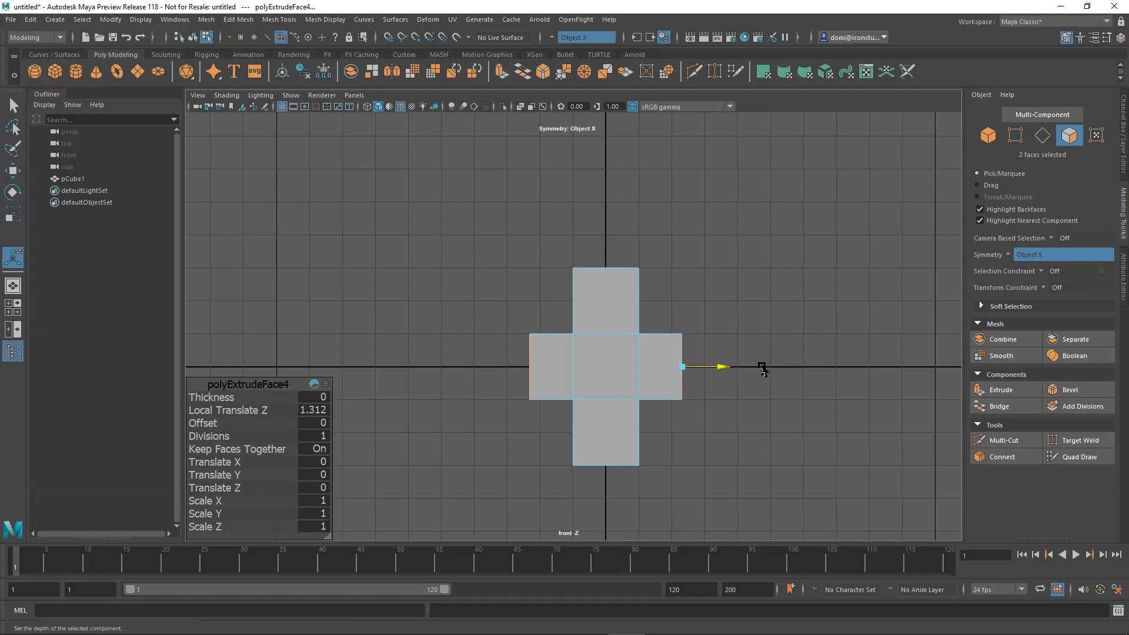
key(x)
mouse_move(722, 369)
mouse_down()
mouse_move(740, 370)
mouse_move(704, 372)
mouse_up()
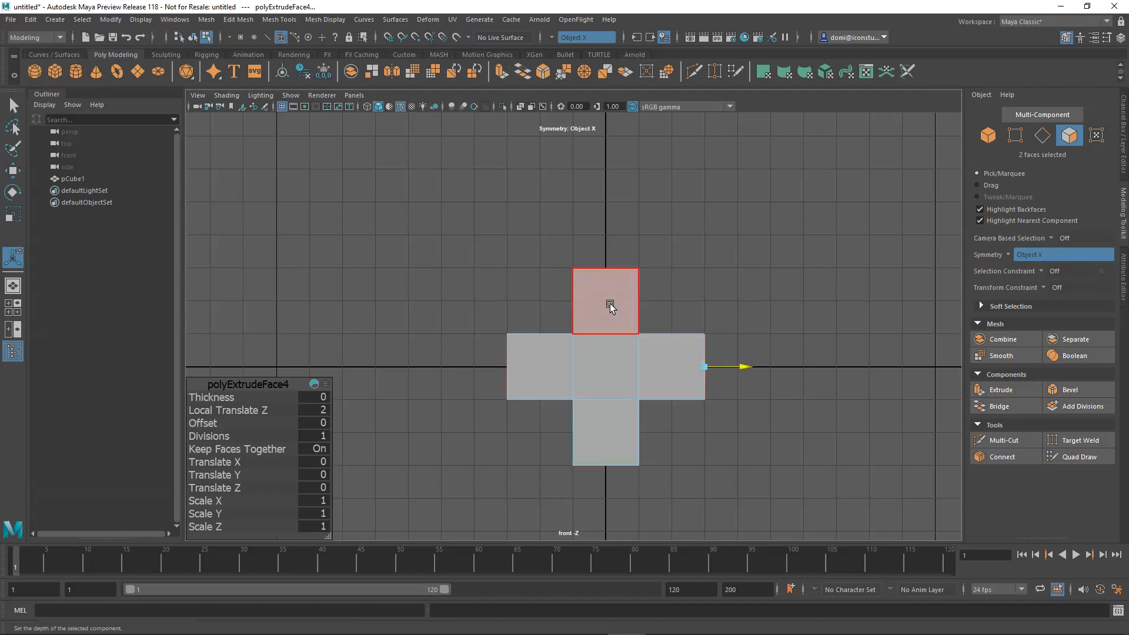
Deselect the side faces, return to the perspective view and turn symmetry off.
key(space)
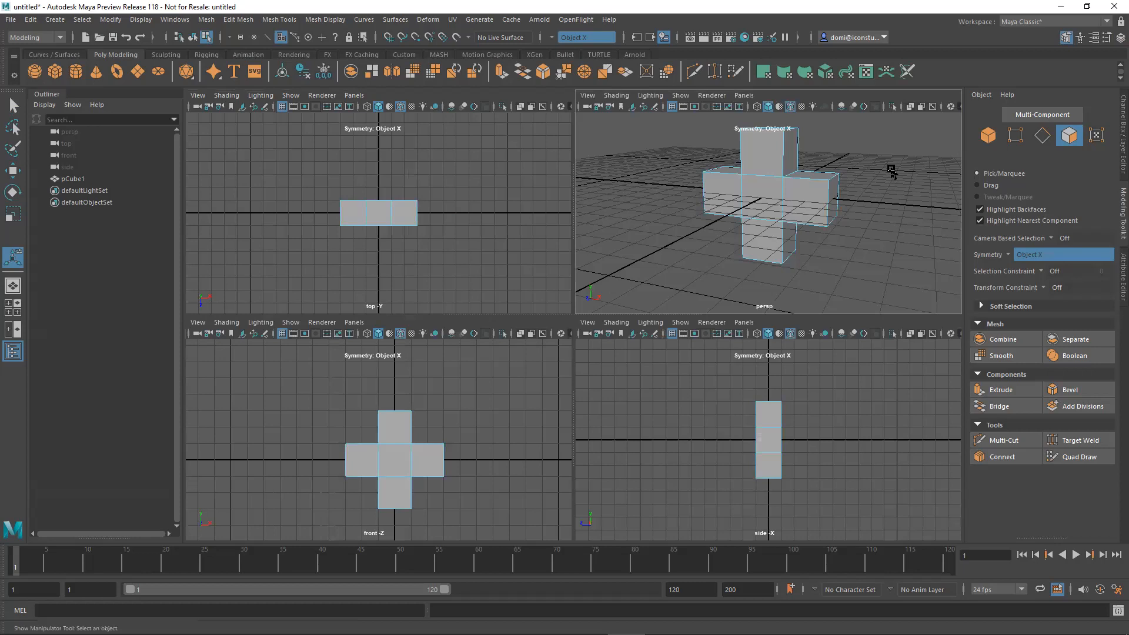
key(space)
alt+right_drag(821, 245, 627, 271)
alt+drag(626, 271, 796, 309)
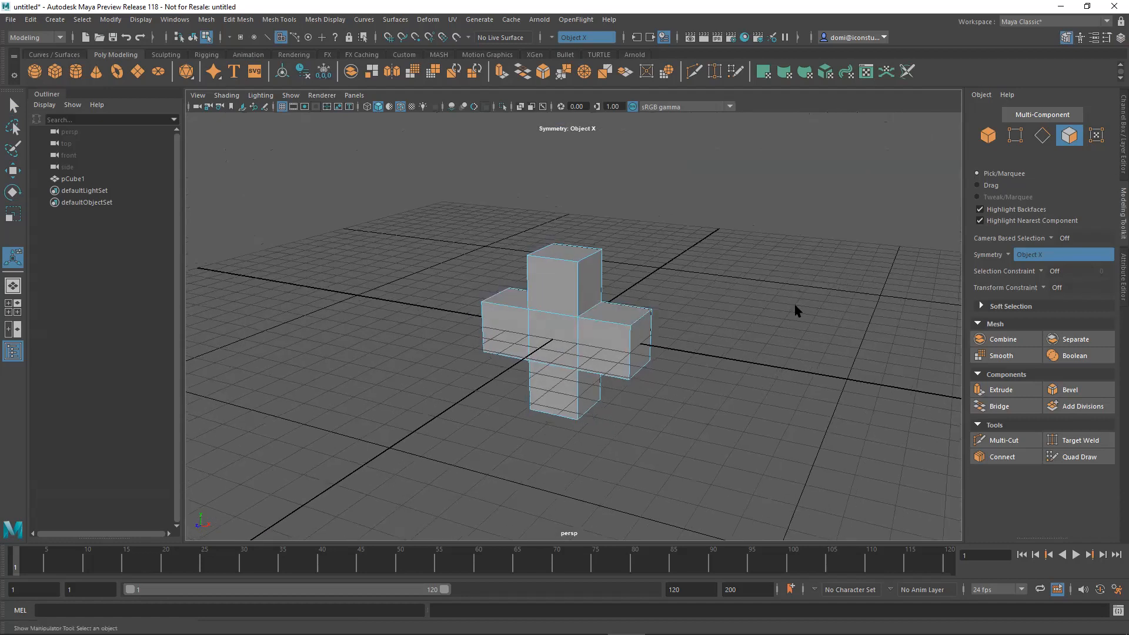
click(1007, 258)
click(1021, 262)
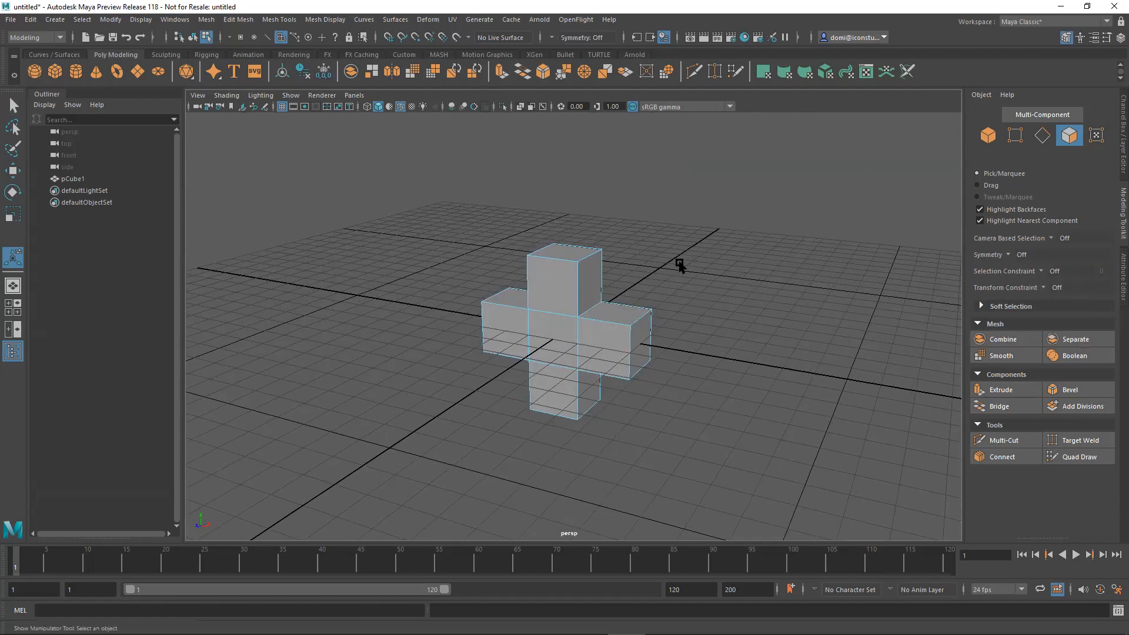
Select the top face of the cross shape and extrude it upward by about 2.95 units.
alt+drag(770, 318, 762, 351)
alt+right_drag(762, 351, 924, 334)
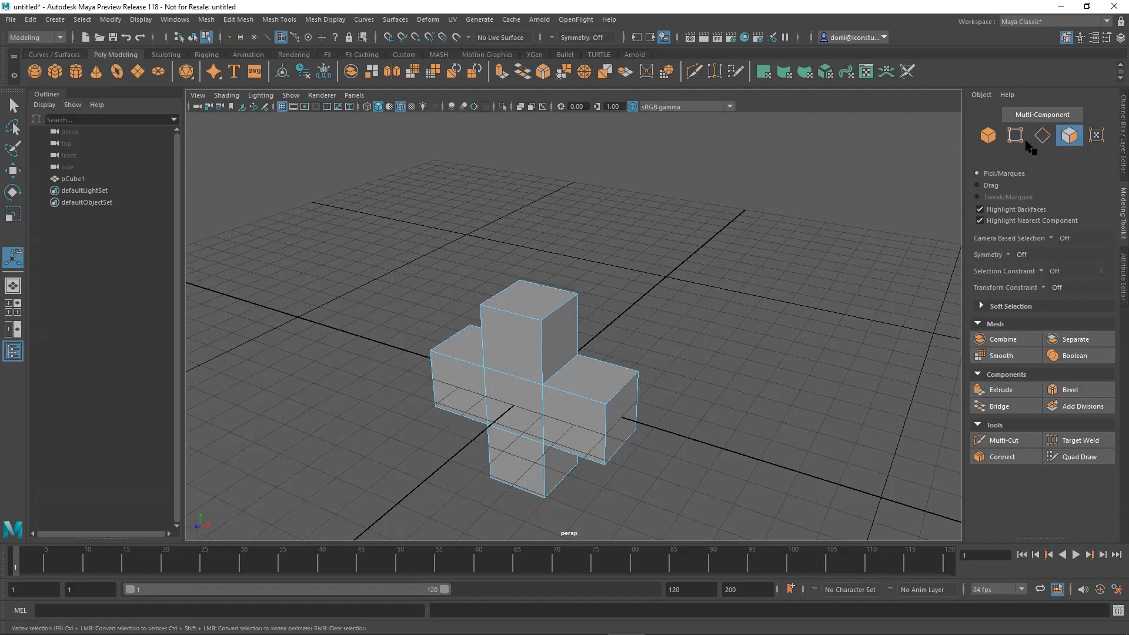
click(538, 295)
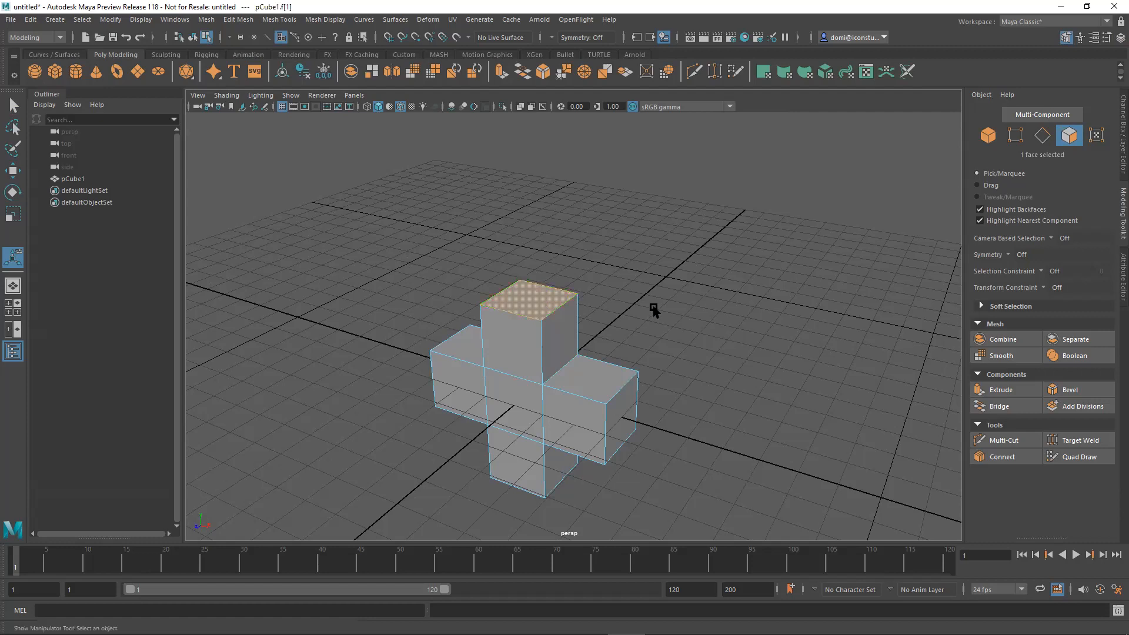
click(1017, 390)
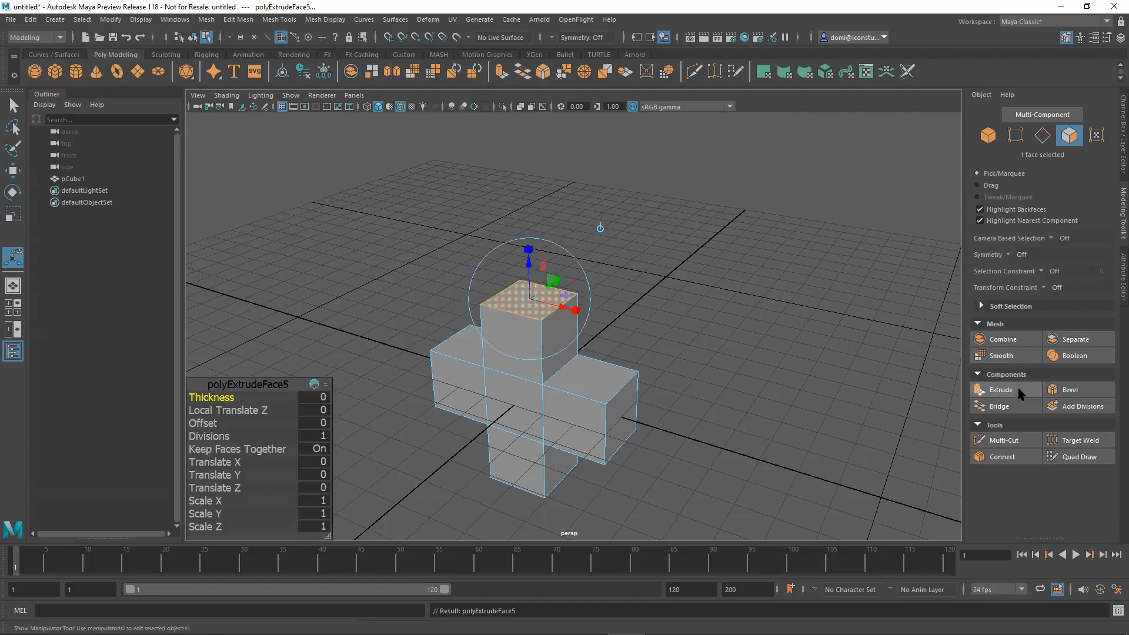
drag(531, 267, 537, 163)
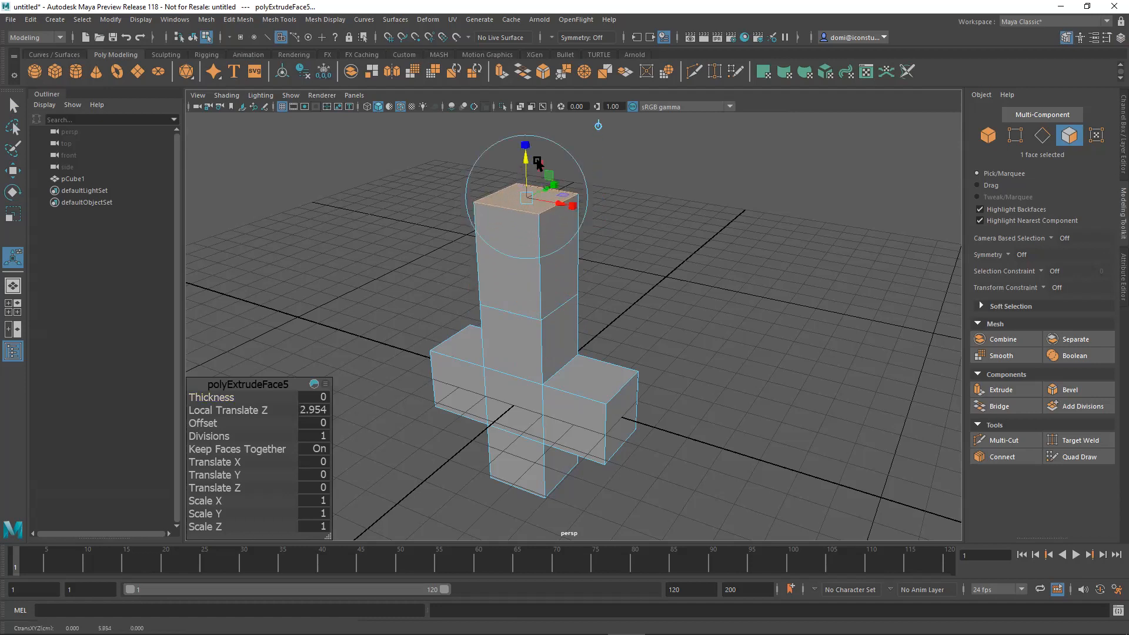
In the front view, set the top face extrusion's Local Translate Z to 3.
alt+drag(706, 257, 667, 244)
alt+middle_drag(668, 244, 671, 312)
alt+right_drag(701, 332, 819, 295)
alt+middle_drag(818, 296, 846, 262)
alt+drag(841, 269, 864, 272)
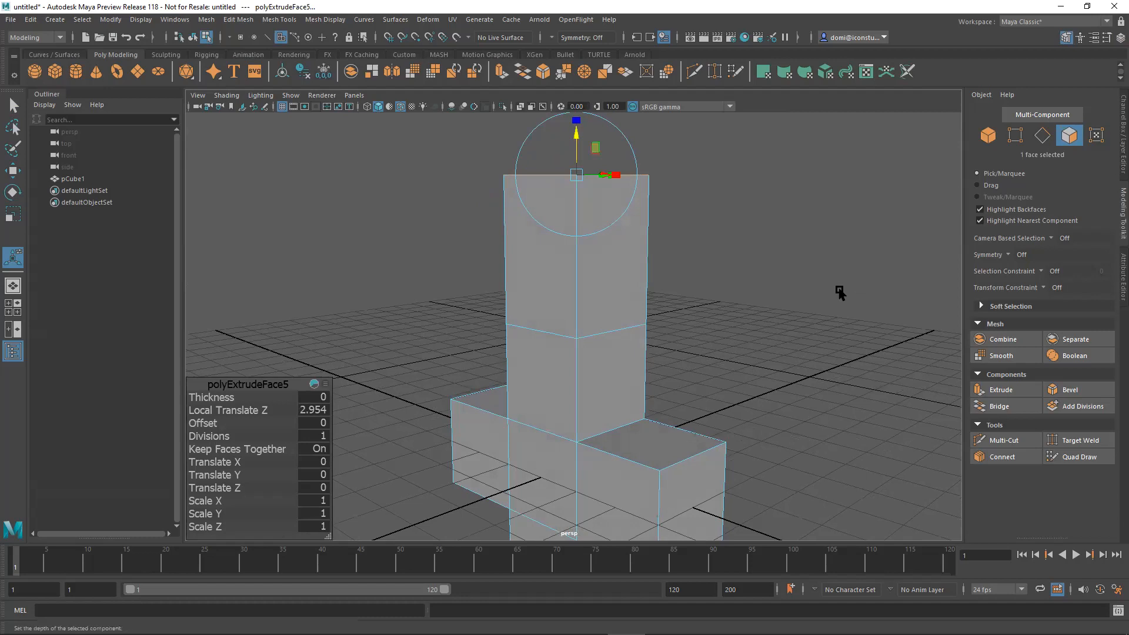
key(space)
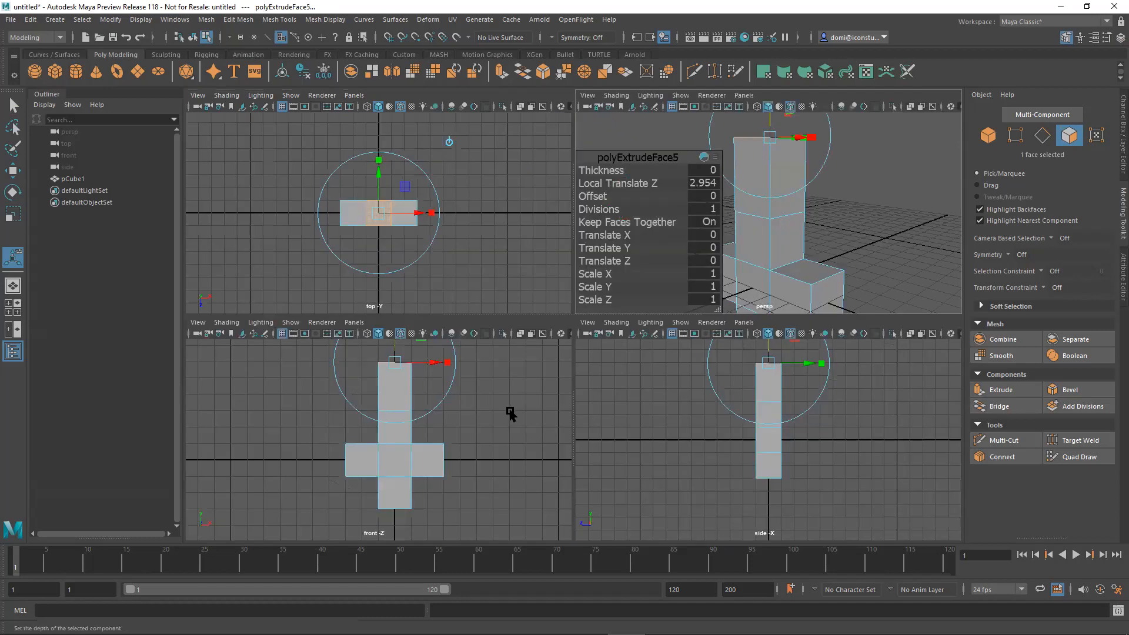
key(space)
mouse_move(738, 254)
alt+middle_down()
mouse_move(731, 285)
mouse_move(742, 254)
alt+middle_up()
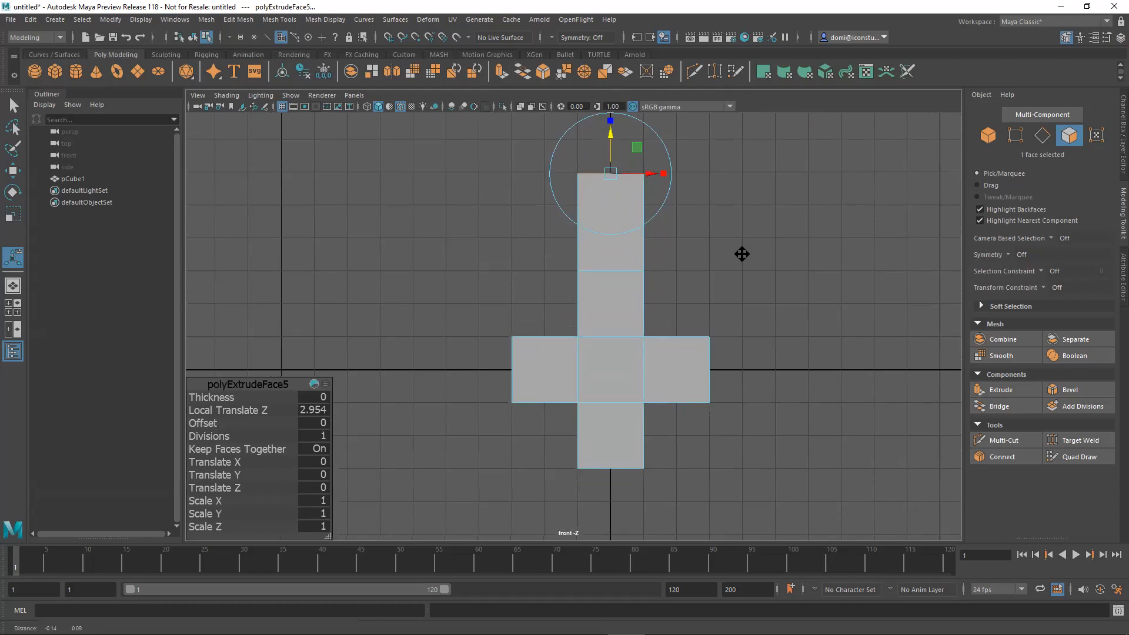
click(327, 410)
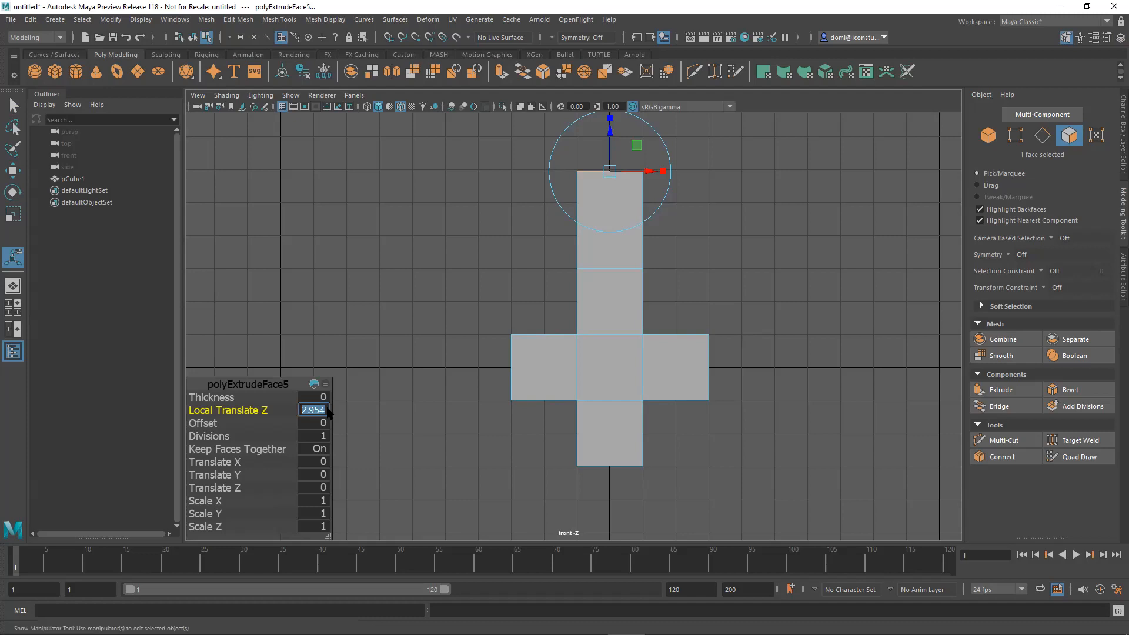
key(Return)
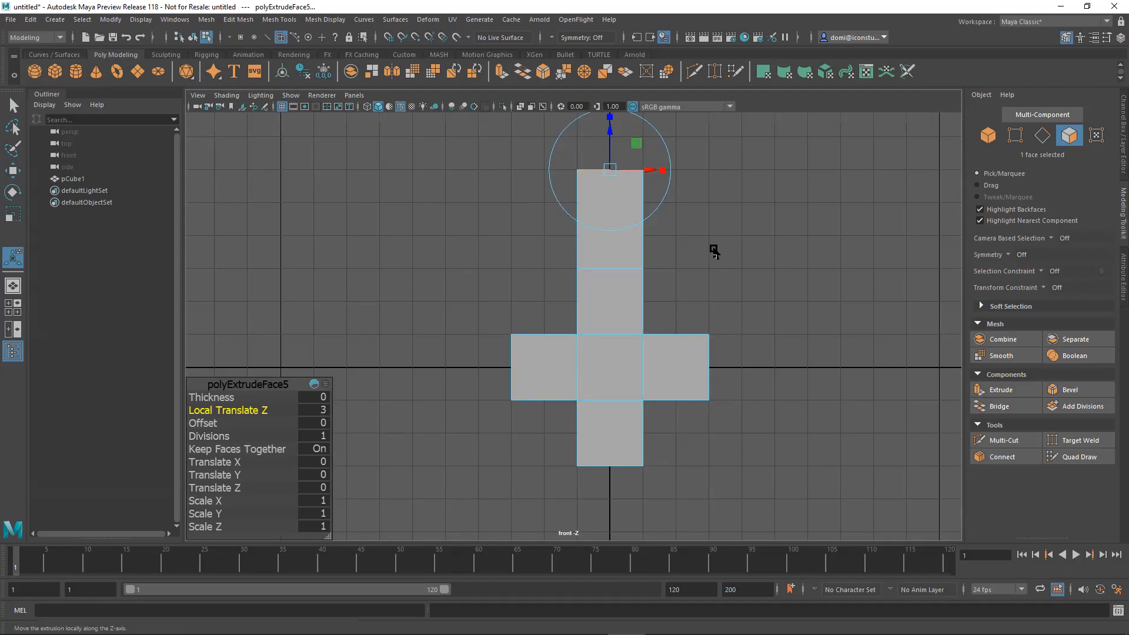
Back in the perspective view, tilt the extruded top face about its local X axis with the extrude manipulator.
key(space)
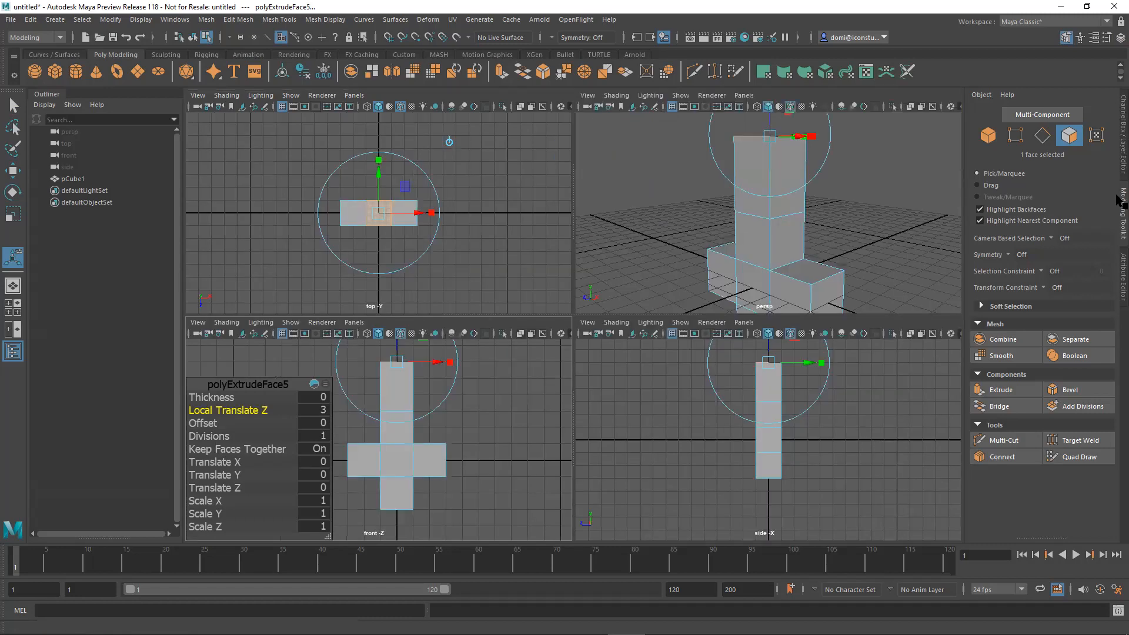
alt+drag(853, 220, 852, 254)
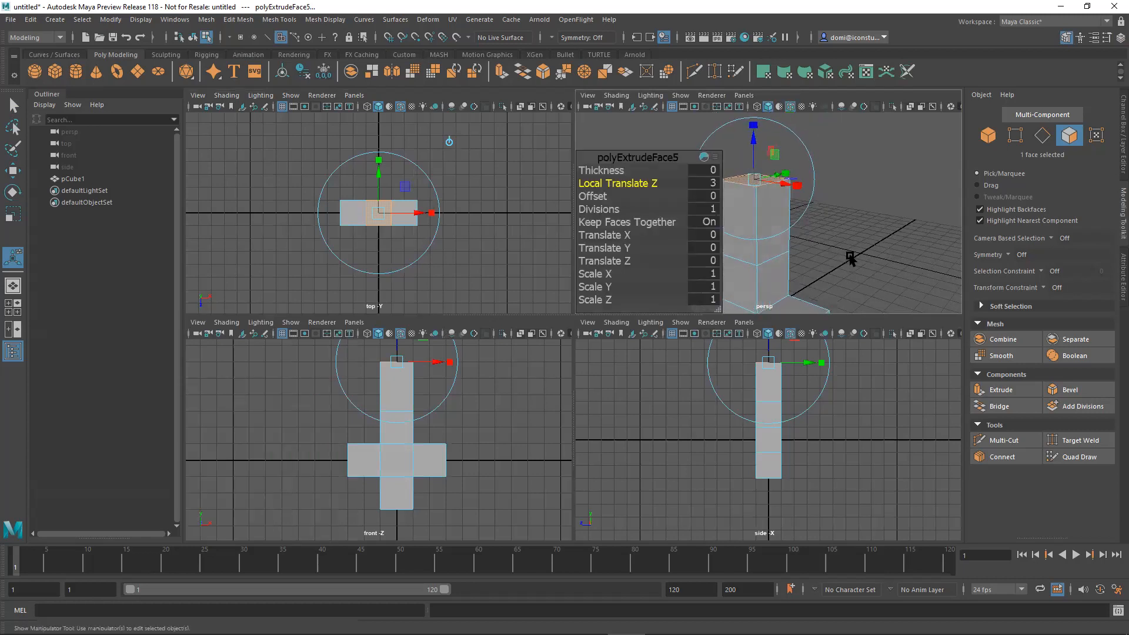
key(space)
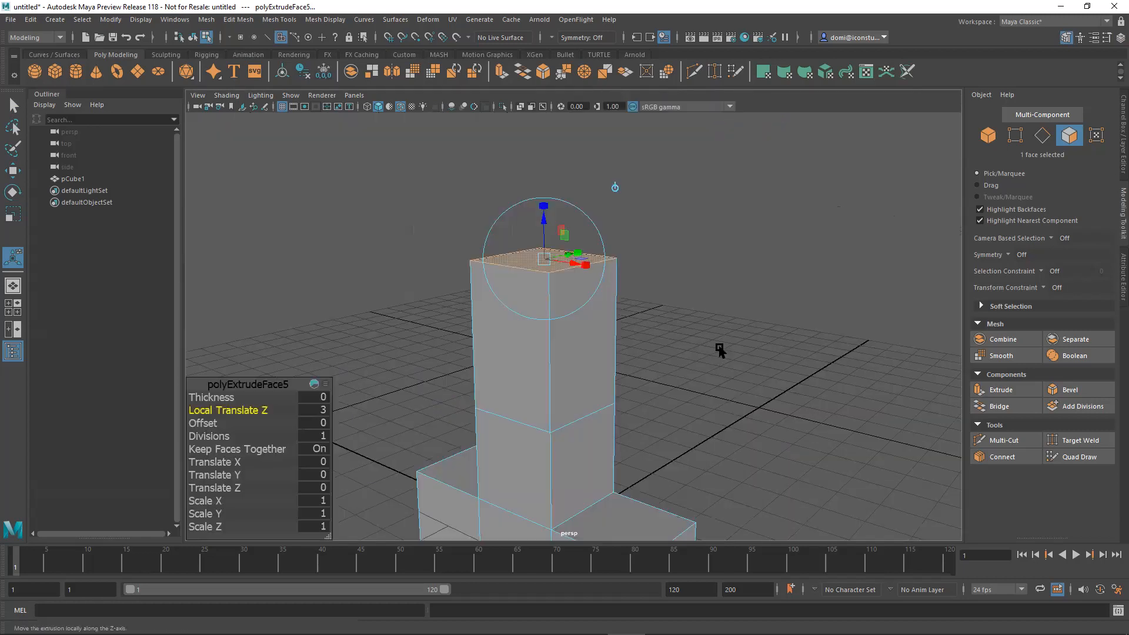
alt+drag(725, 318, 699, 328)
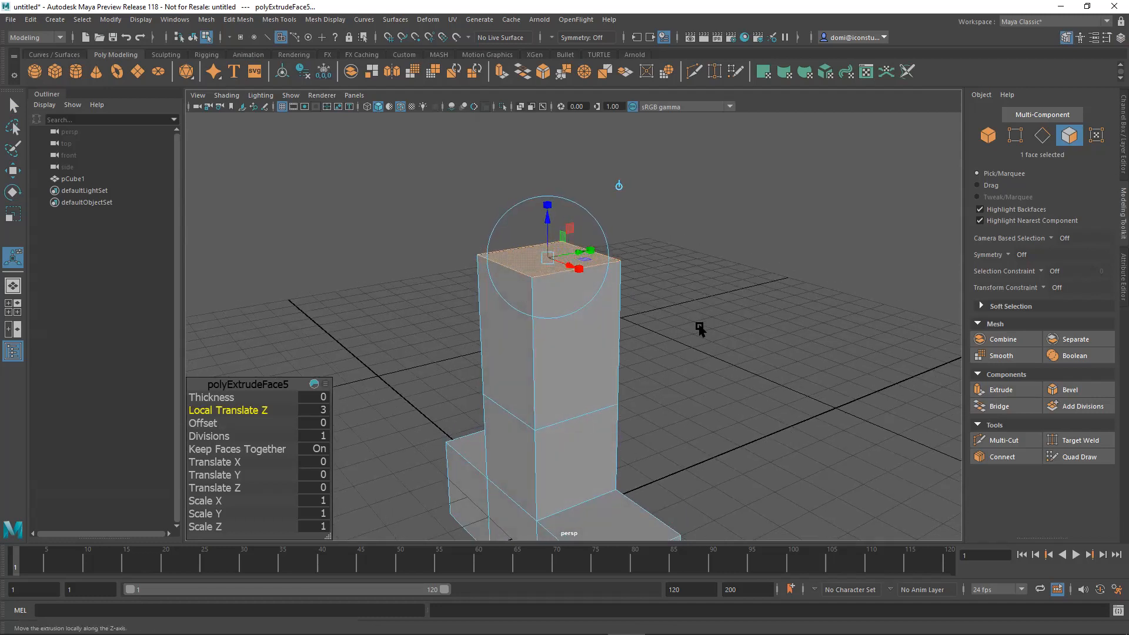
alt+drag(698, 272, 739, 235)
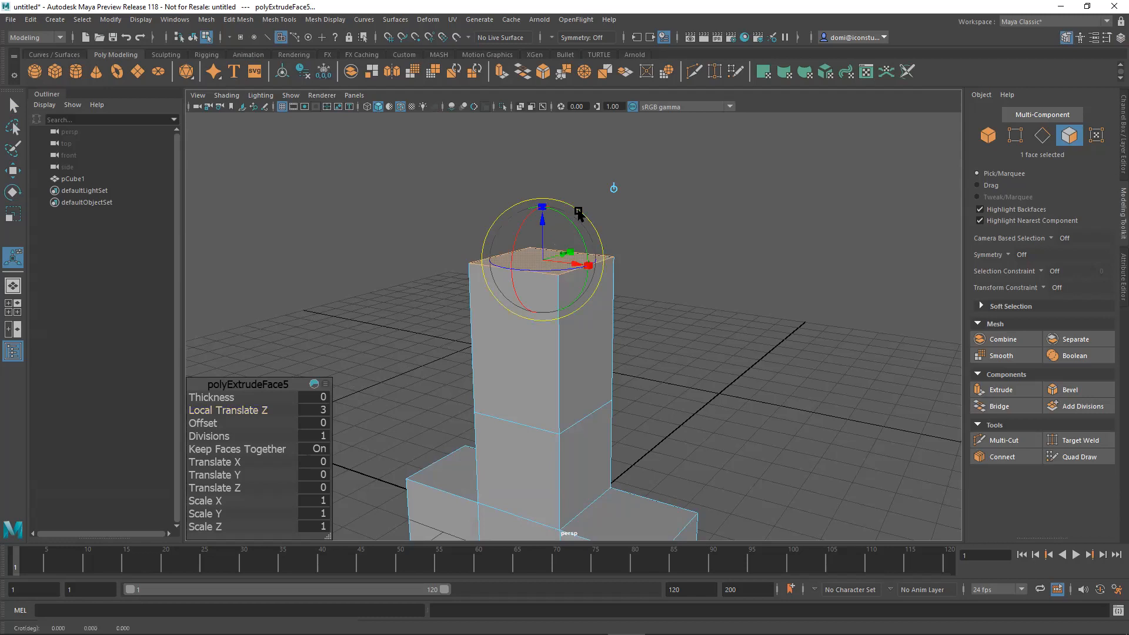
alt+drag(758, 232, 663, 236)
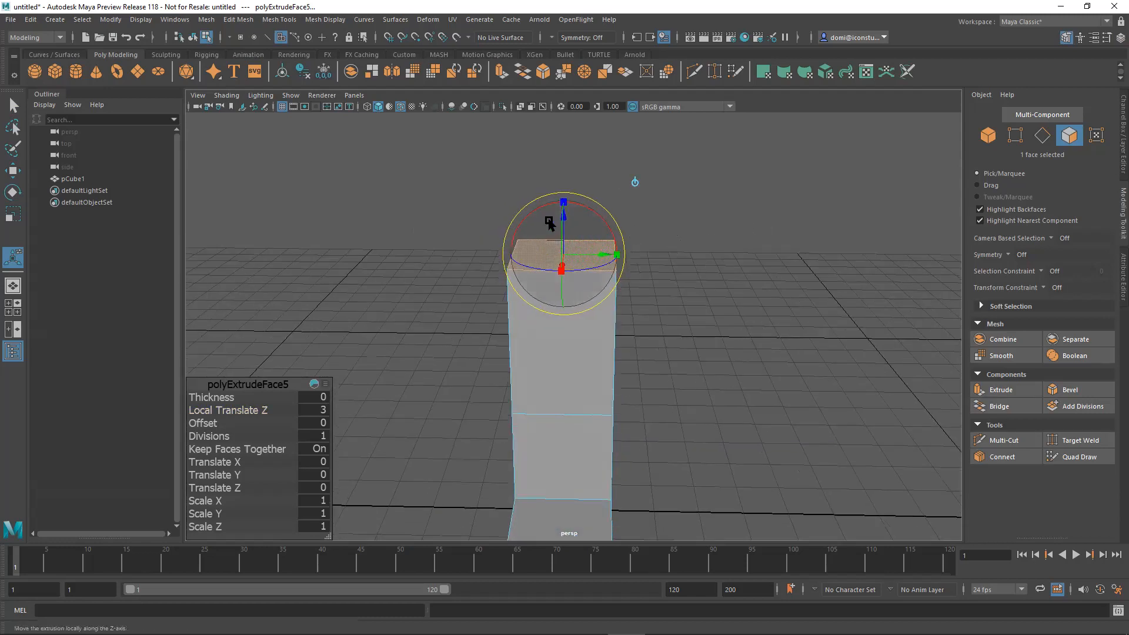
drag(529, 219, 560, 237)
alt+drag(735, 269, 819, 292)
Scale the tilted top face and shift it along its local axes to a Local Translate Z of about 2.12.
alt+drag(721, 245, 597, 228)
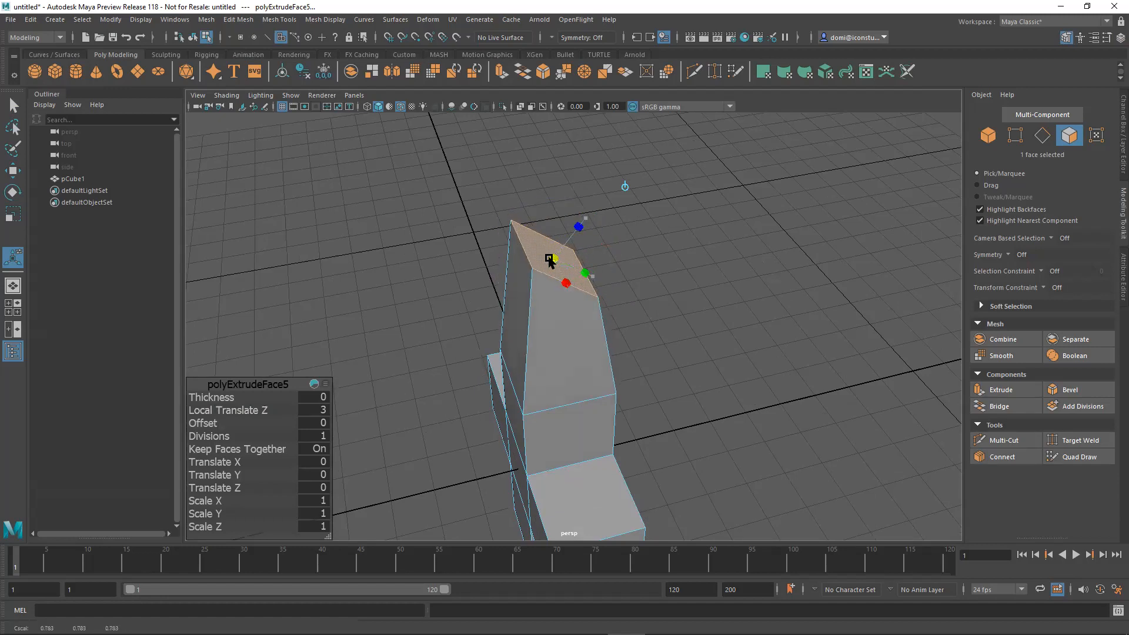
alt+drag(672, 272, 651, 227)
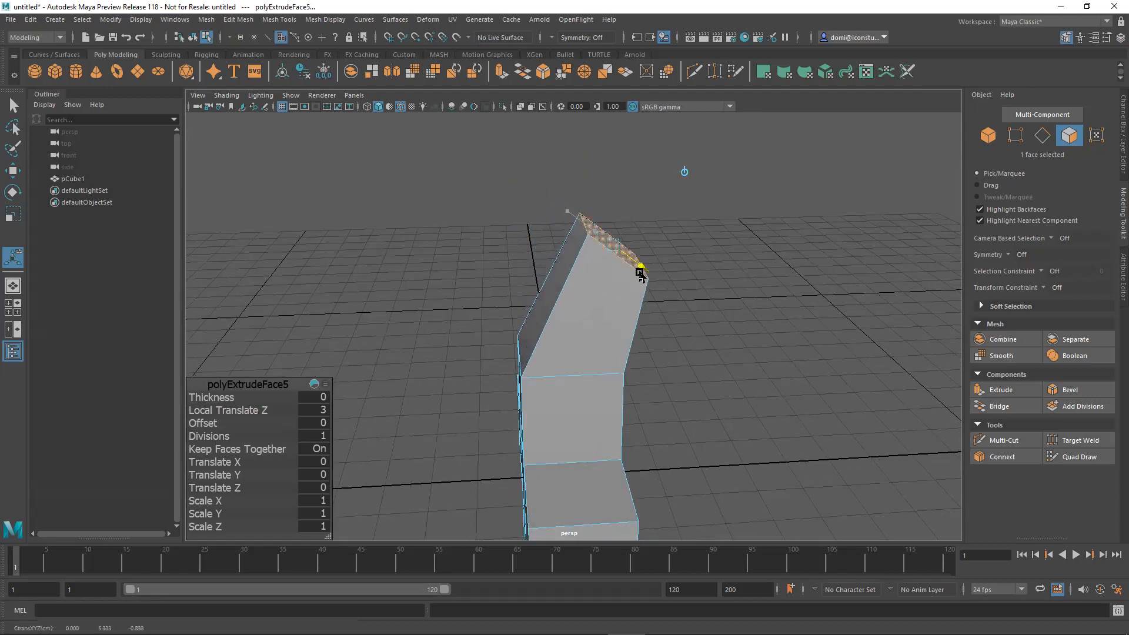
alt+drag(773, 296, 672, 227)
alt+middle_drag(673, 227, 652, 263)
alt+drag(653, 263, 625, 249)
alt+right_drag(624, 249, 830, 250)
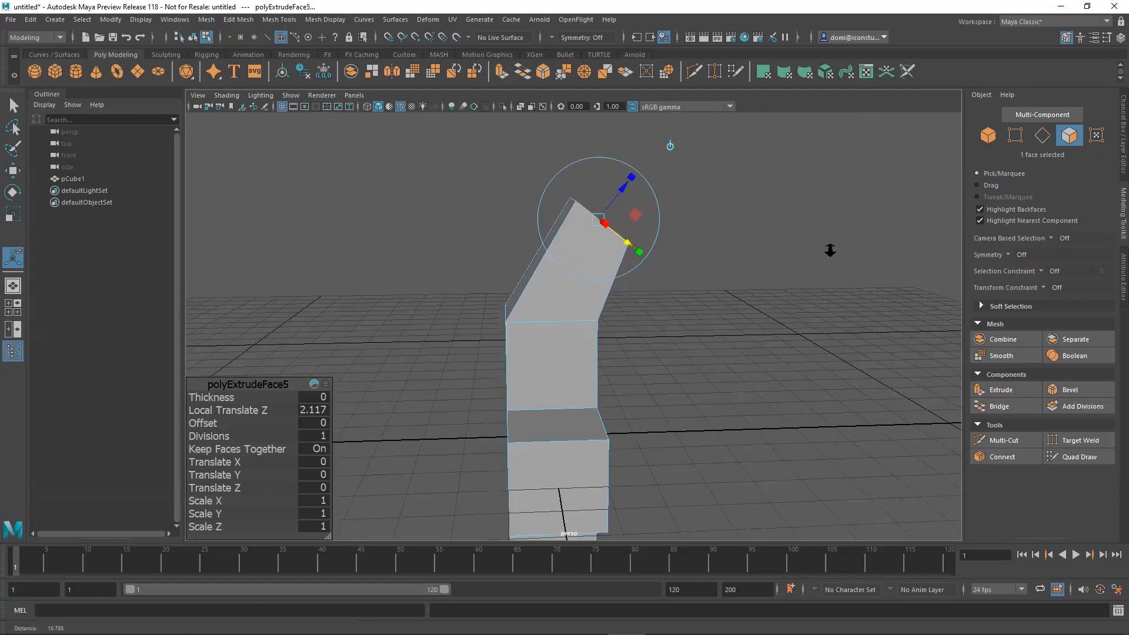
alt+drag(786, 277, 756, 295)
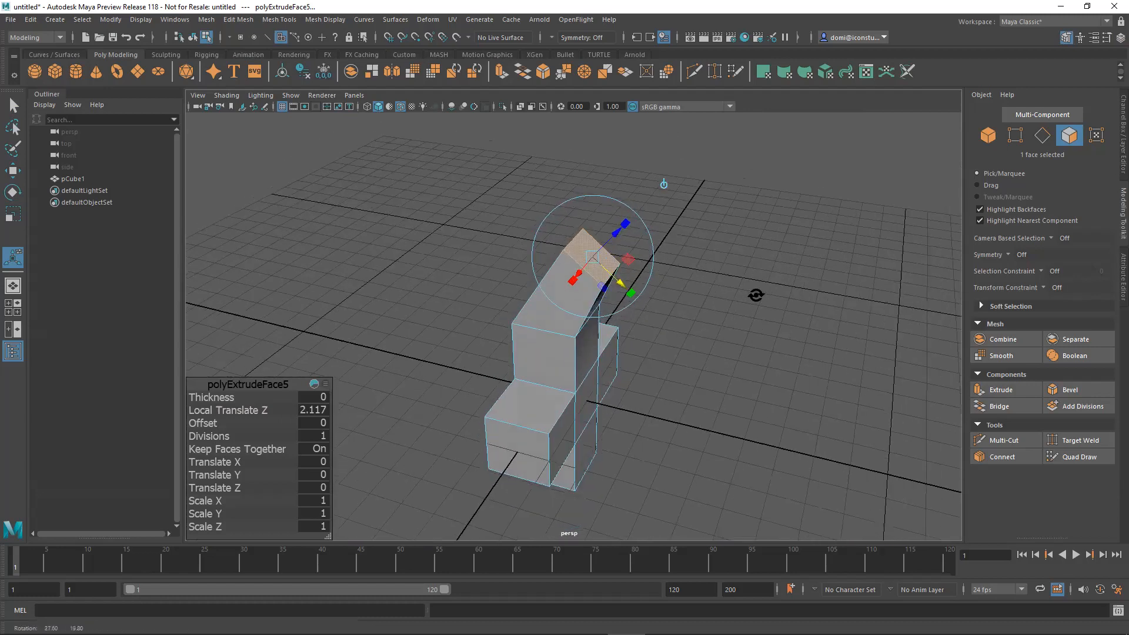
Extrude the tilted top face again along its normal with a Local Translate Z of 3.
click(779, 274)
alt+drag(795, 231, 829, 214)
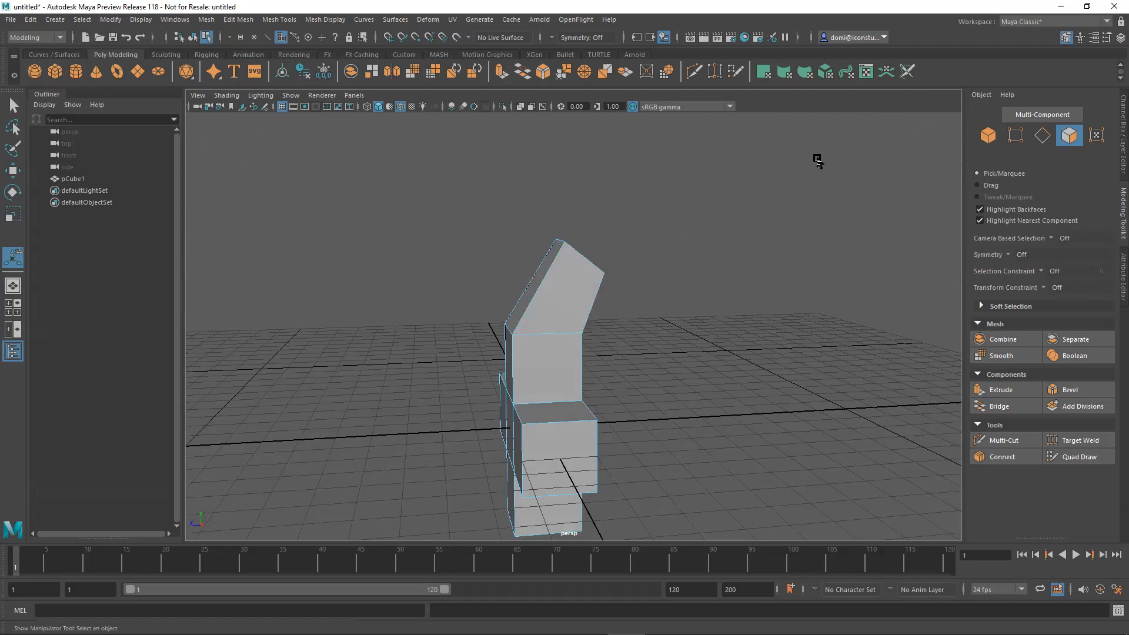
alt+drag(706, 250, 663, 259)
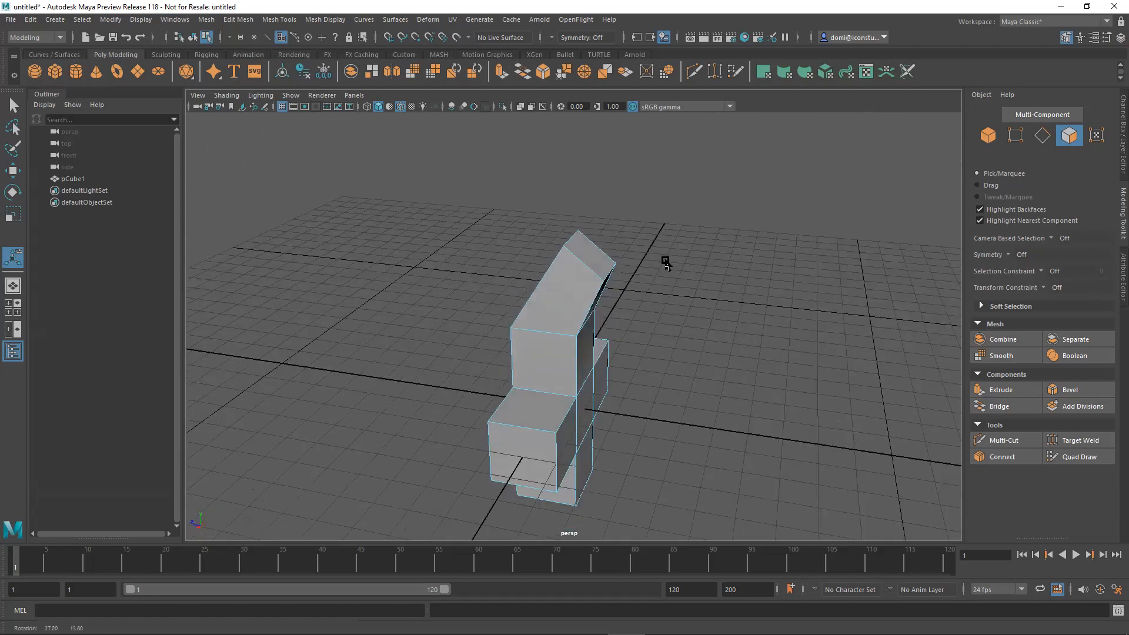
click(1016, 389)
click(594, 264)
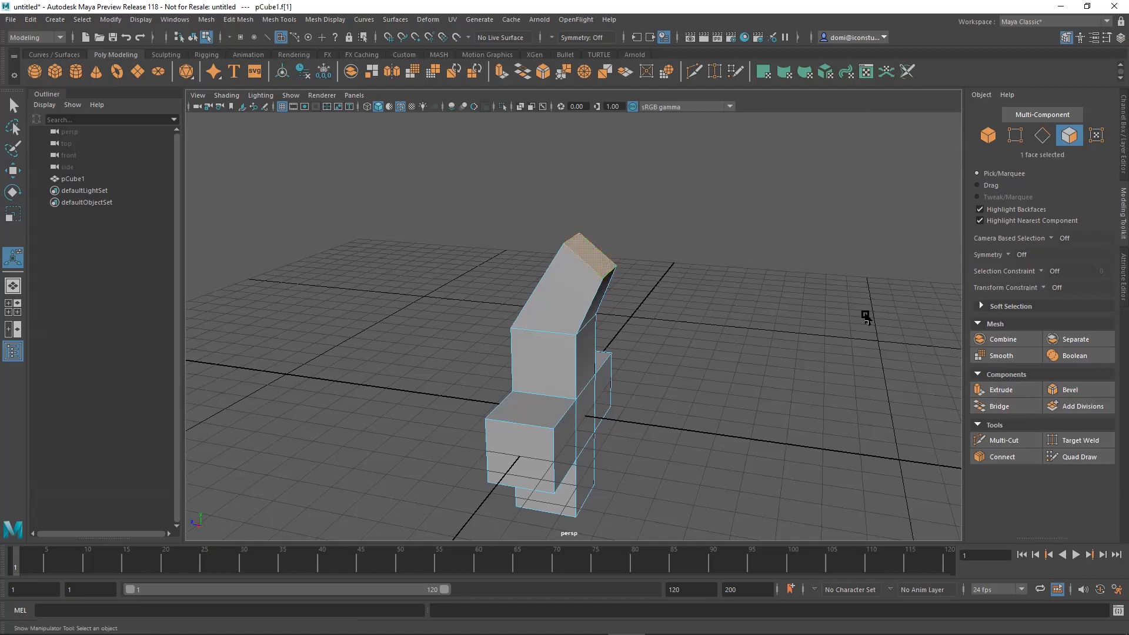
click(1016, 386)
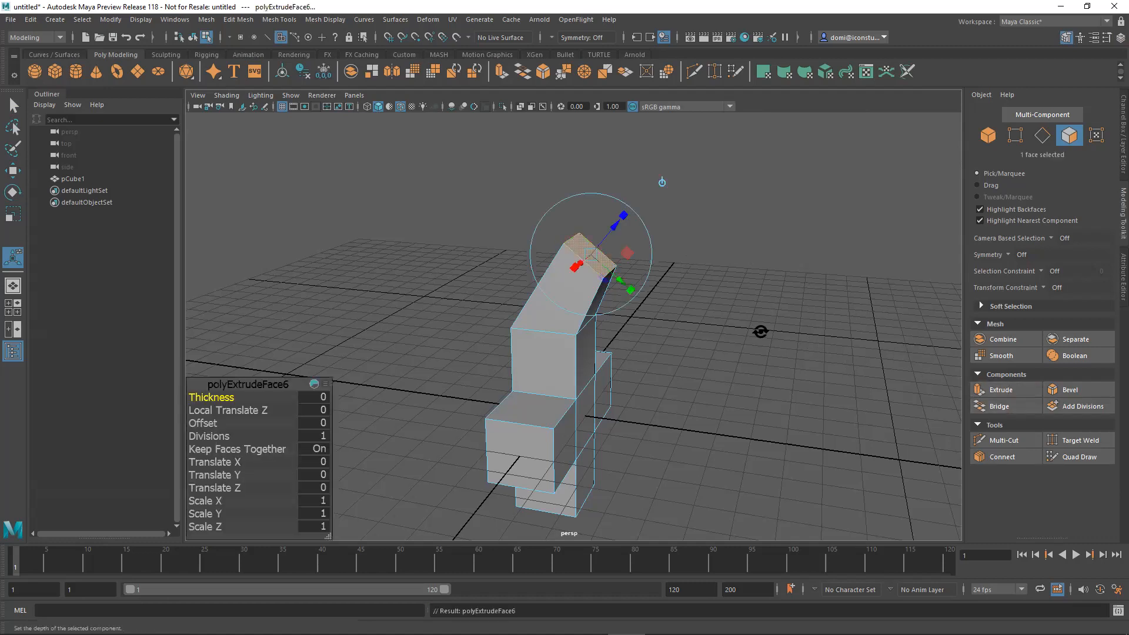
alt+drag(761, 327, 799, 326)
drag(601, 222, 732, 238)
click(322, 410)
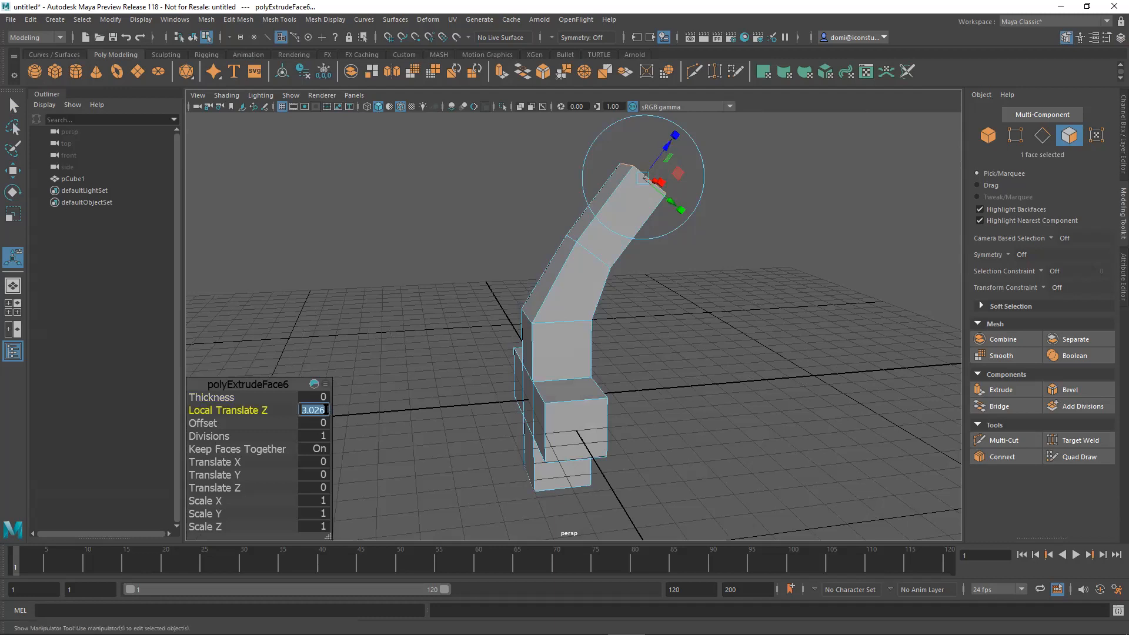
key(Return)
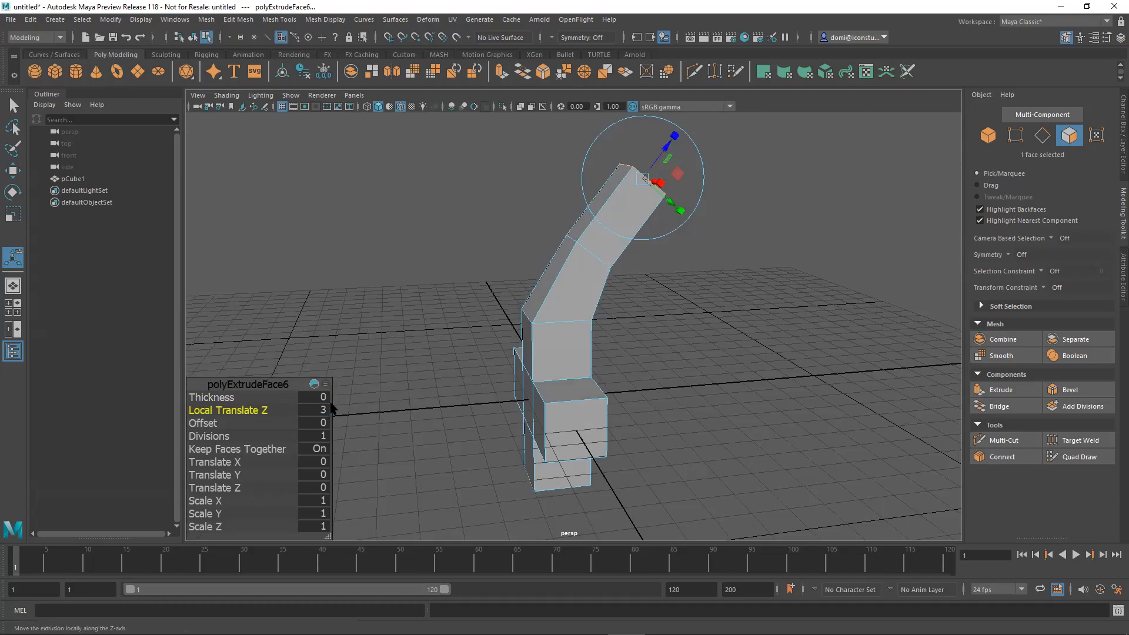
Tilt and slightly shrink the new end face, shifting it along its local axes to a Local Translate Z of about 2.71.
alt+drag(707, 265, 761, 346)
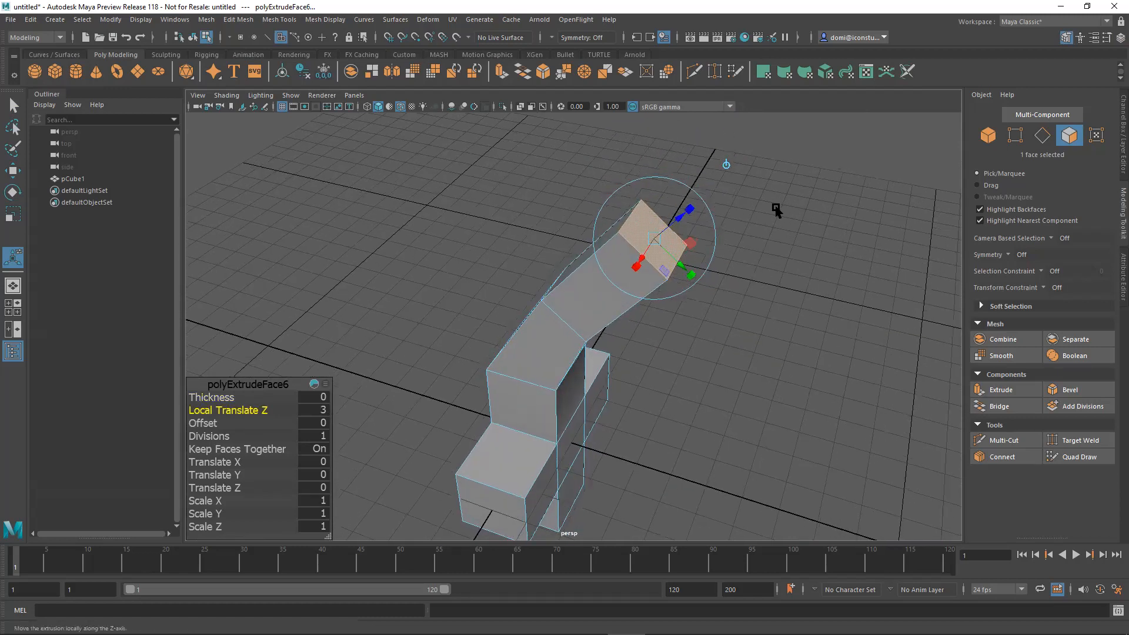
click(691, 209)
drag(655, 242, 806, 220)
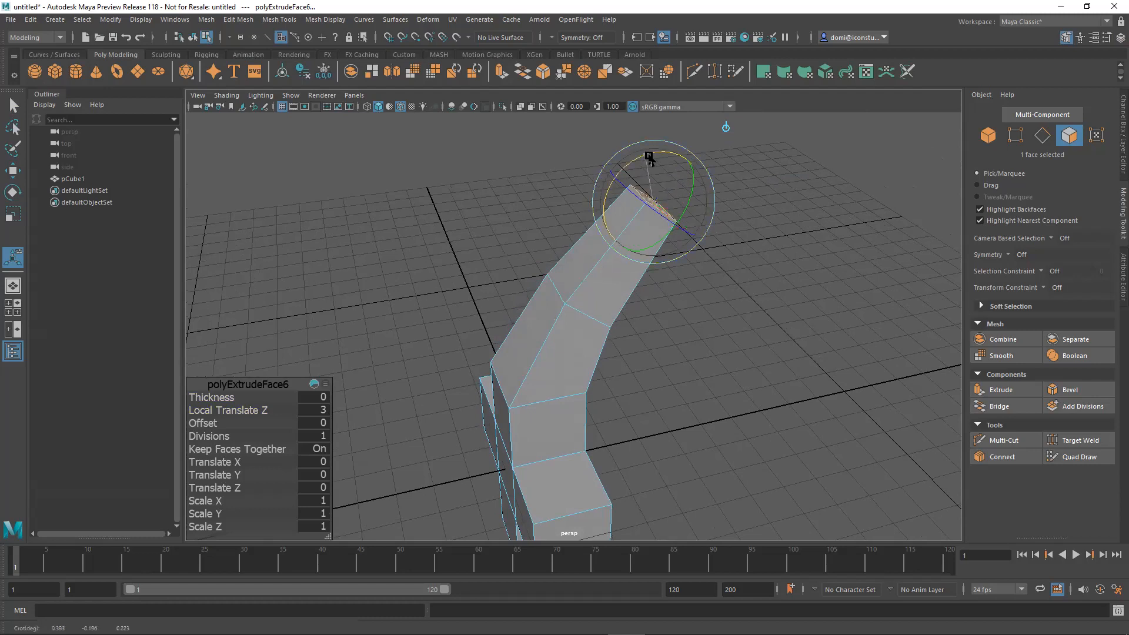
alt+drag(677, 172, 698, 272)
drag(661, 235, 669, 266)
alt+drag(700, 329, 745, 344)
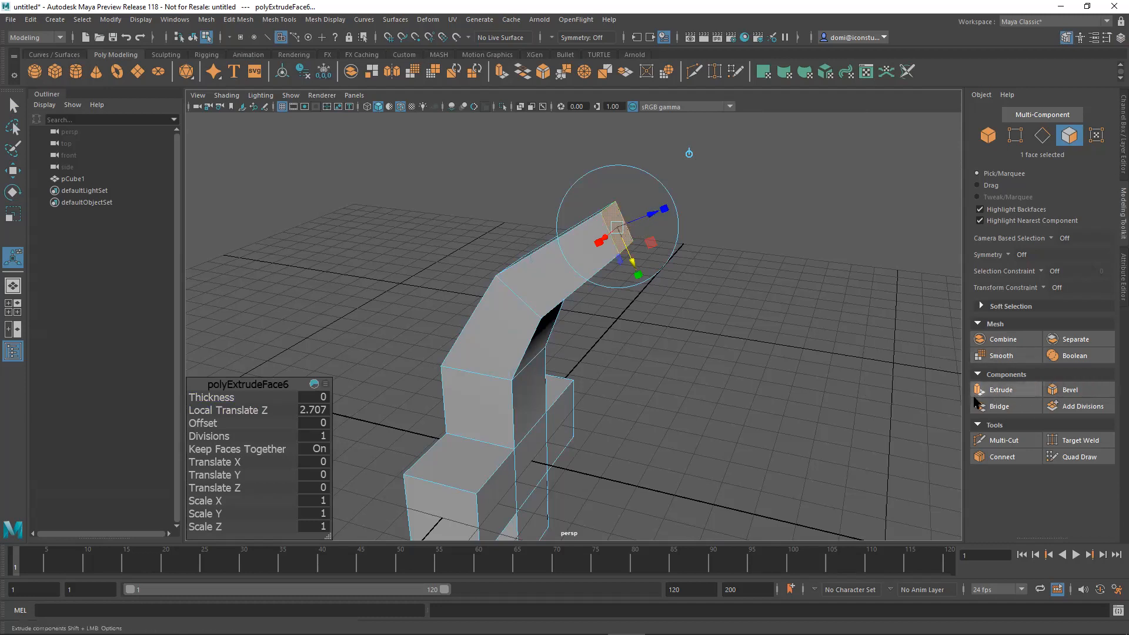
Extrude the arm's end face into another segment with a Local Translate Z of 3.
alt+drag(781, 341, 766, 328)
alt+middle_drag(766, 328, 750, 278)
alt+right_drag(749, 276, 675, 275)
alt+drag(675, 275, 682, 263)
key(ctrl+e)
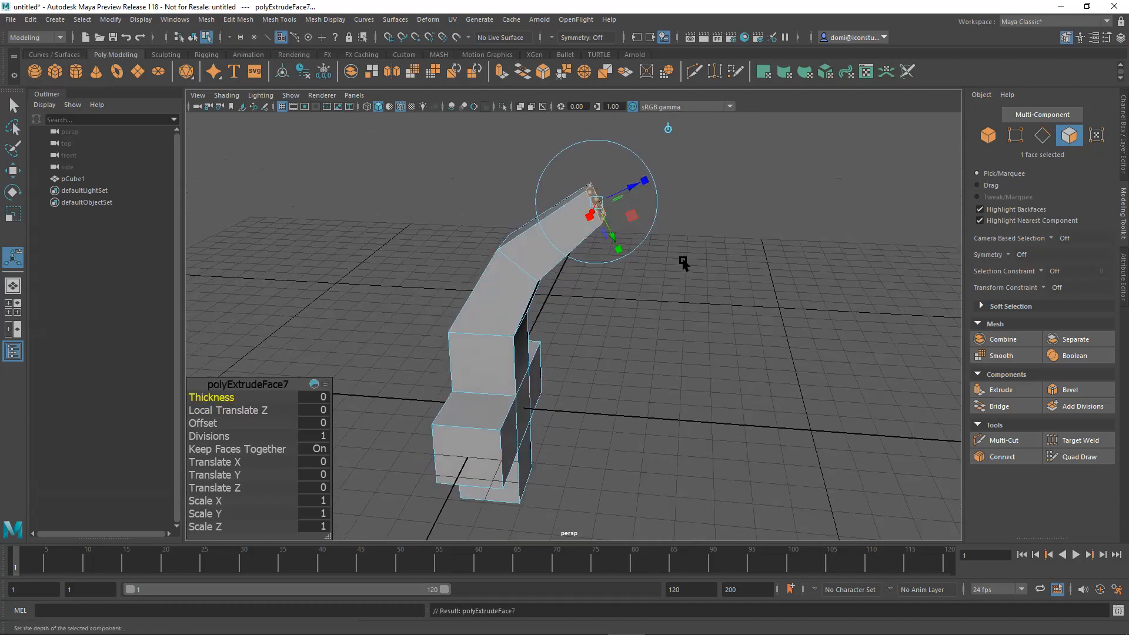
drag(633, 186, 732, 151)
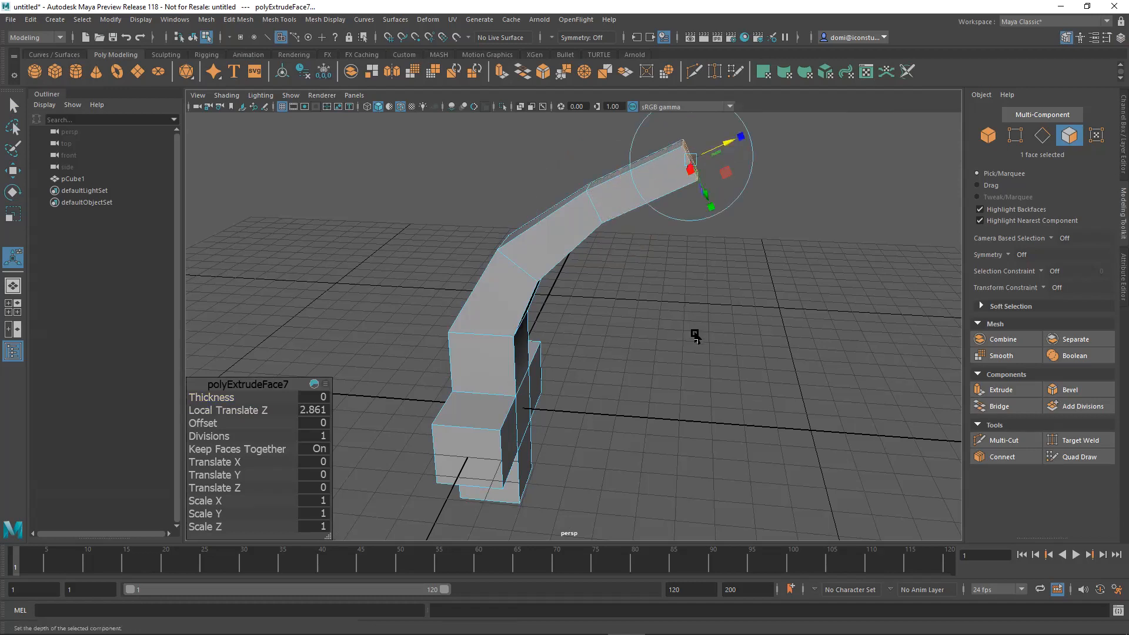
alt+drag(694, 335, 723, 319)
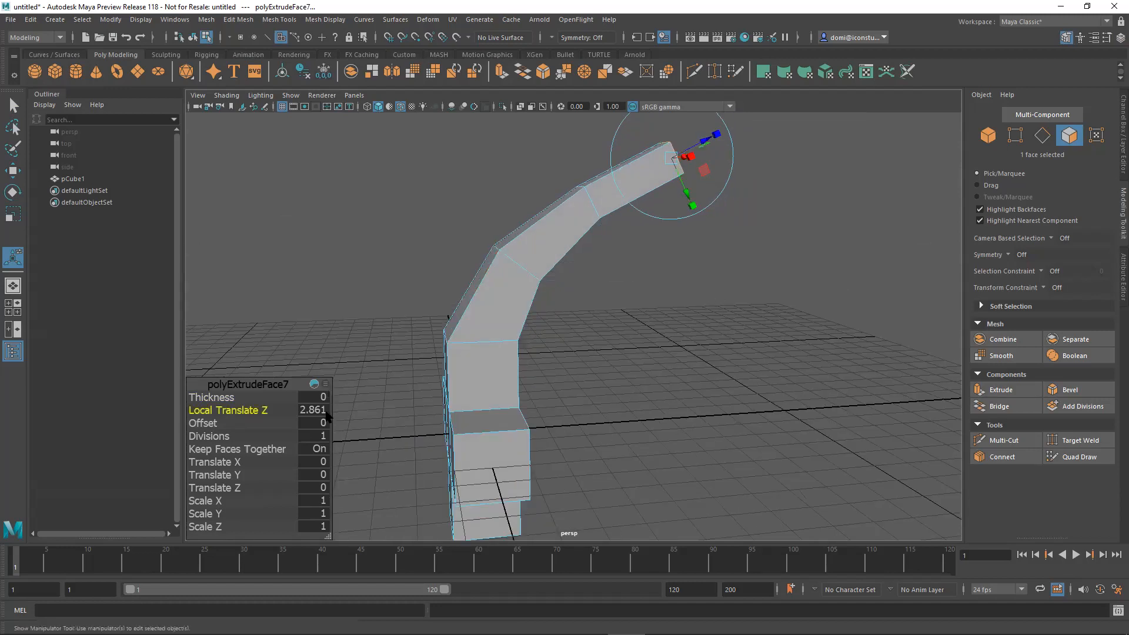
key(Return)
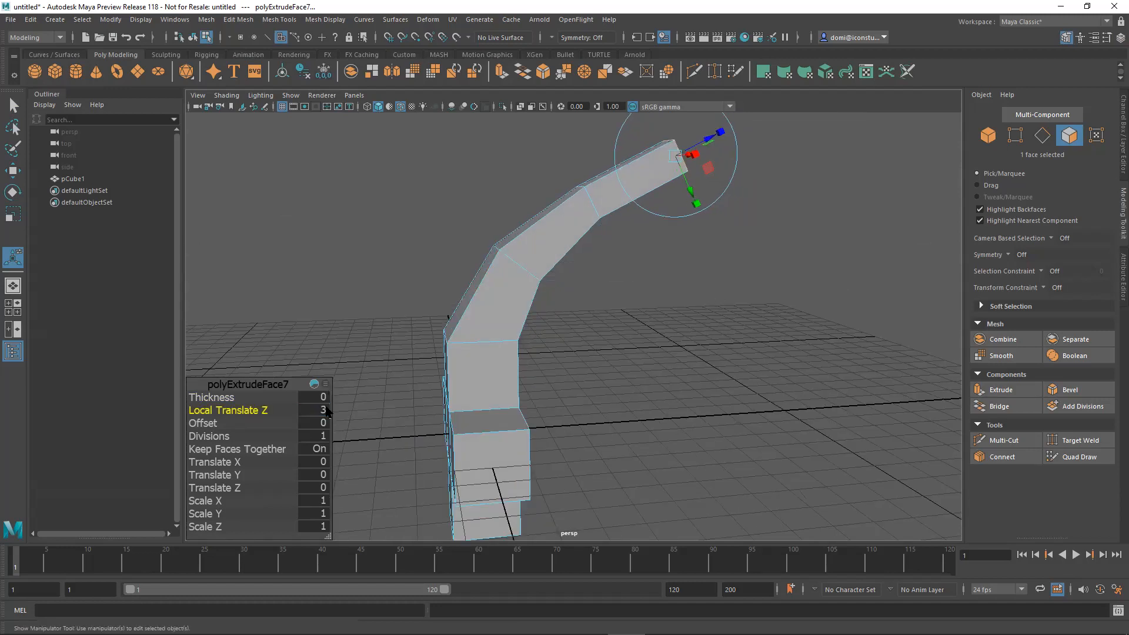
Scale down this segment's end face and rotate it so the arm tapers and bends toward horizontal.
alt+drag(713, 347, 587, 347)
alt+right_drag(588, 347, 780, 351)
alt+drag(779, 351, 780, 353)
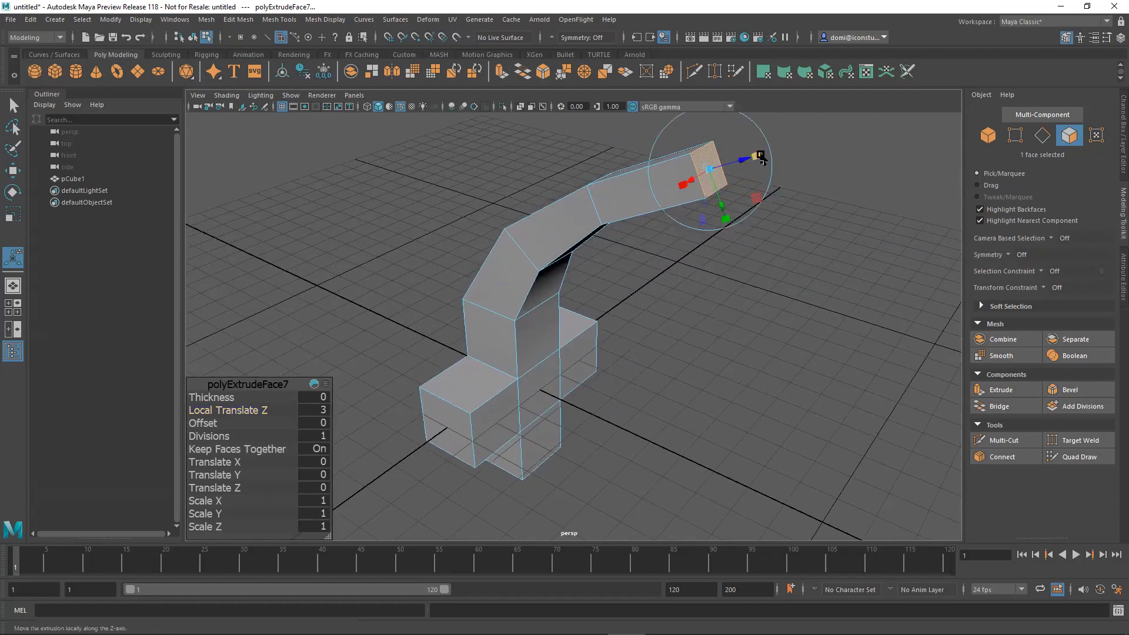
drag(708, 170, 692, 174)
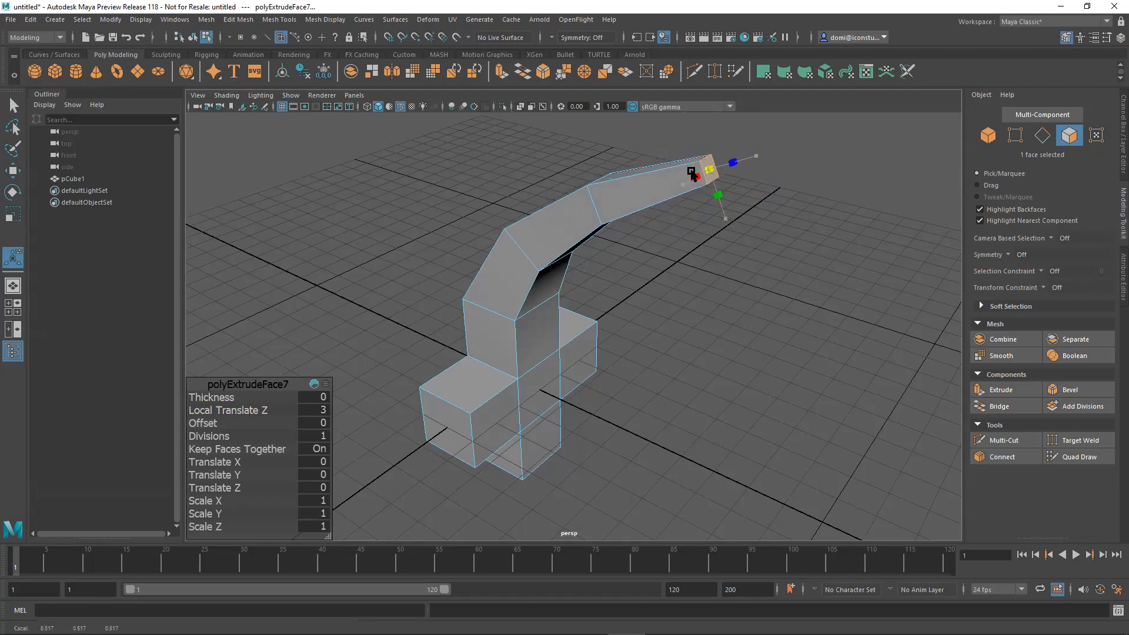
alt+drag(713, 223, 721, 201)
alt+drag(773, 226, 723, 211)
drag(657, 194, 682, 204)
Extrude the tapered end face once more and set its Local Translate Z to 3.
alt+drag(792, 269, 780, 307)
key(ctrl+e)
drag(694, 202, 835, 206)
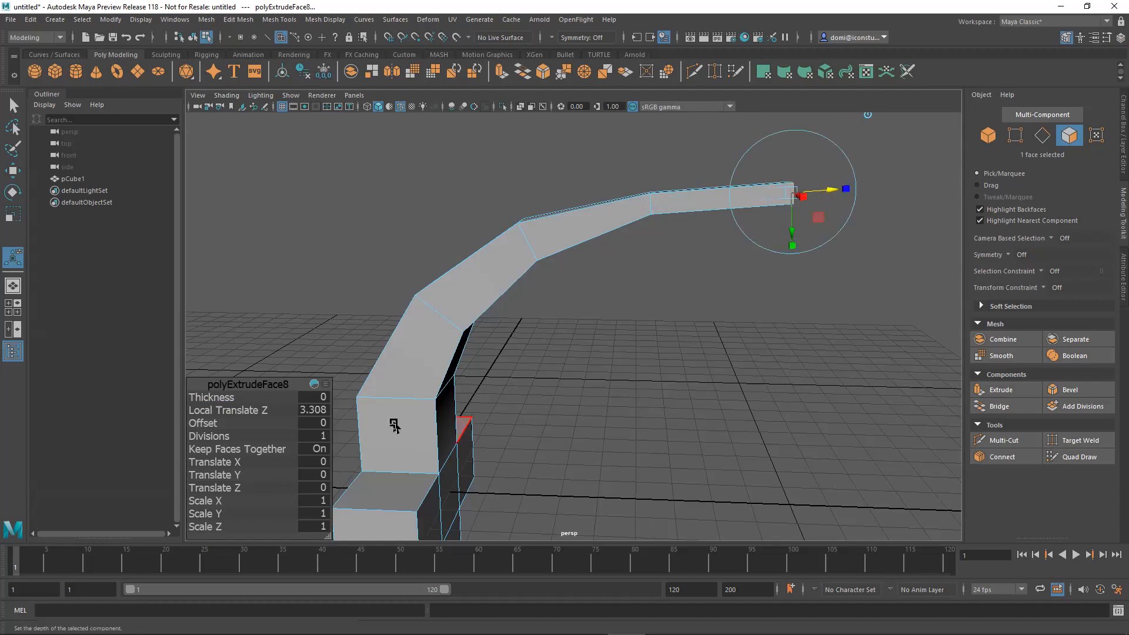
click(322, 410)
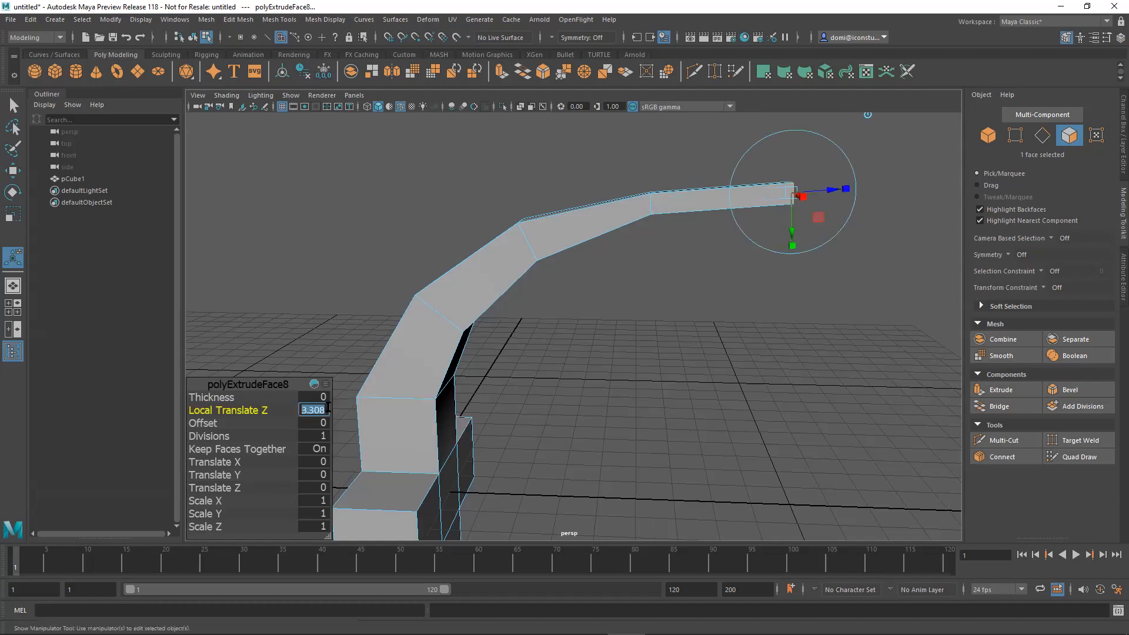
text(3)
key(Return)
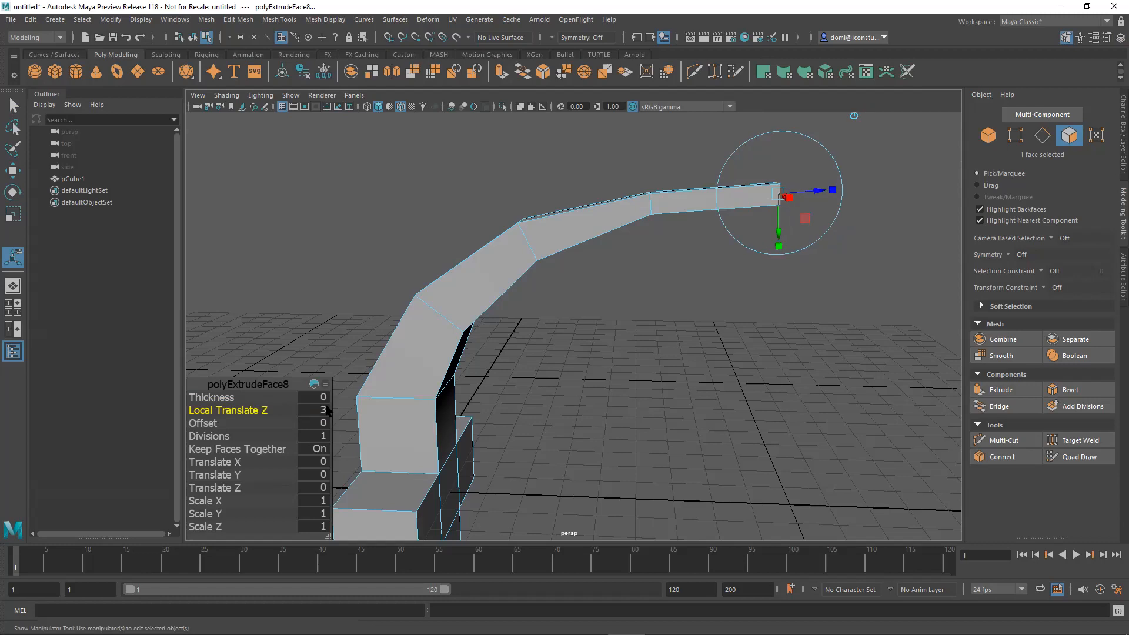
Shrink the last end face into a narrow tip, adjust it with the extrude manipulator, and deselect it.
alt+drag(640, 423, 562, 434)
click(730, 260)
drag(695, 251, 670, 263)
alt+drag(672, 264, 743, 270)
alt+right_drag(743, 270, 637, 270)
alt+drag(637, 270, 663, 238)
alt+middle_drag(663, 239, 667, 248)
drag(720, 263, 720, 274)
alt+drag(783, 327, 745, 356)
alt+right_drag(760, 334, 624, 322)
alt+middle_drag(624, 322, 623, 322)
alt+drag(623, 322, 735, 284)
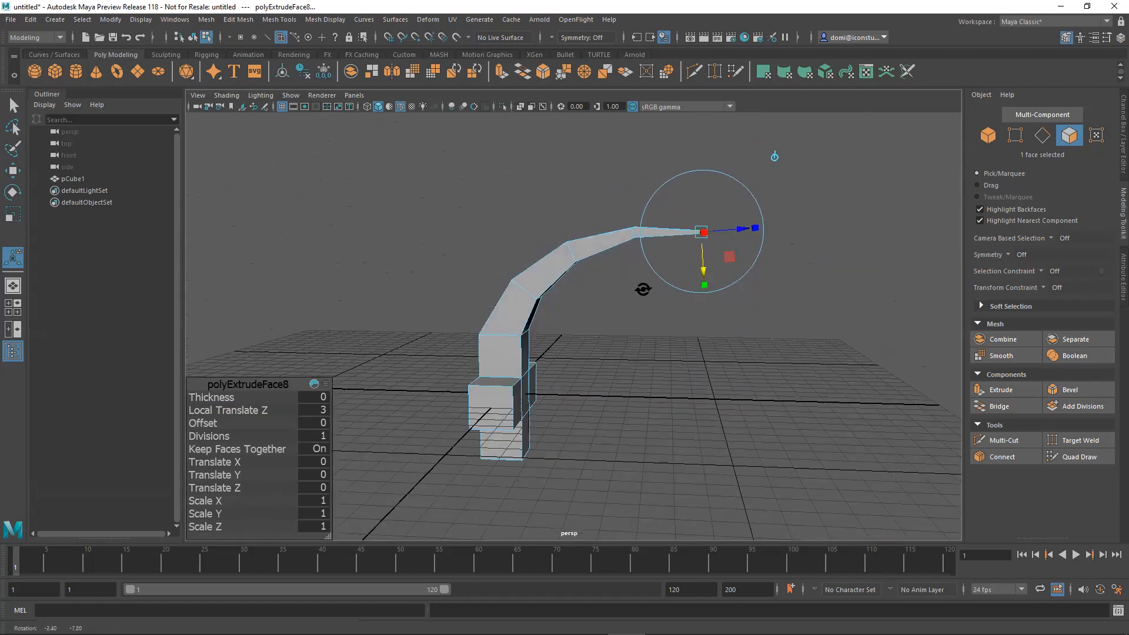
click(641, 337)
Enable Object X symmetry and select the outer end faces of both side blocks at the base.
alt+drag(642, 336, 621, 371)
alt+drag(769, 389, 663, 391)
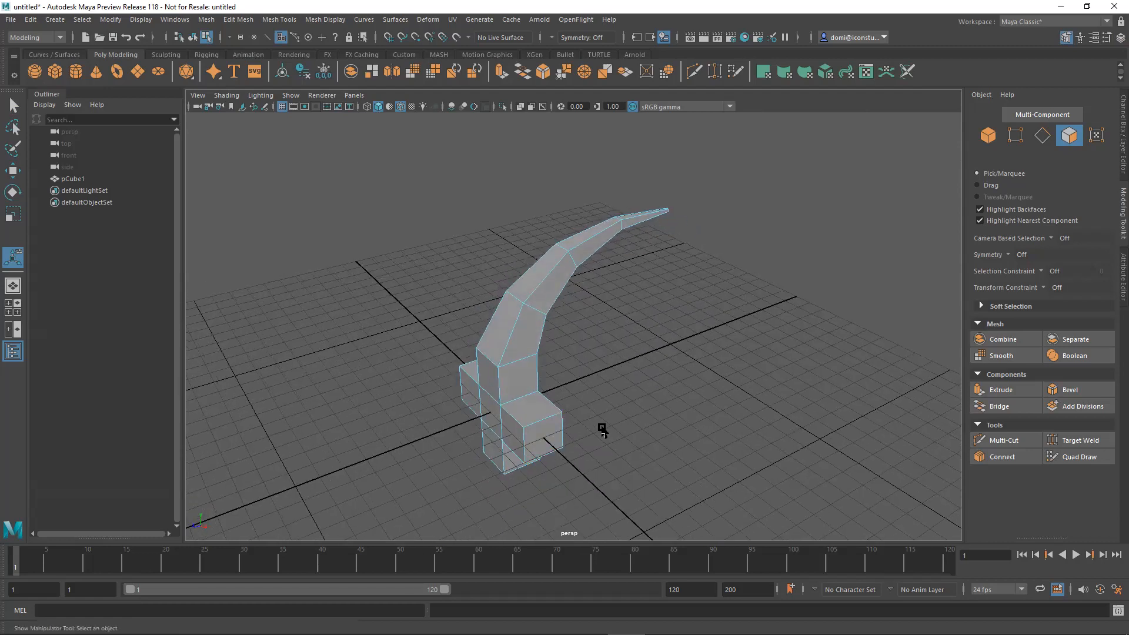
alt+drag(559, 399, 503, 434)
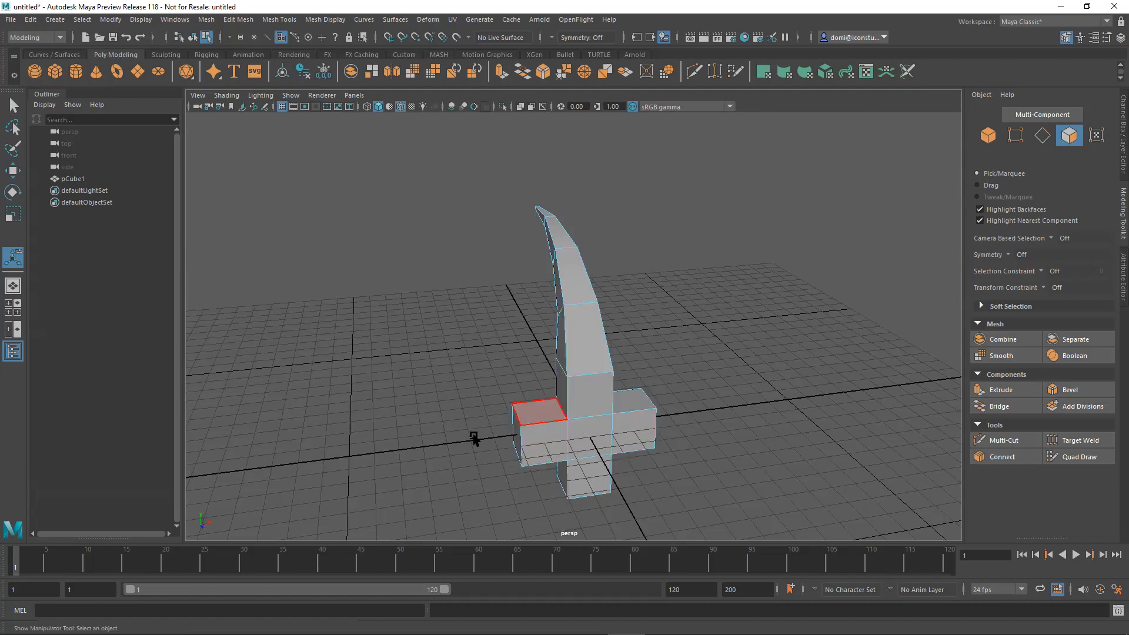
alt+drag(682, 440, 738, 284)
alt+right_drag(738, 284, 768, 305)
alt+drag(768, 305, 773, 341)
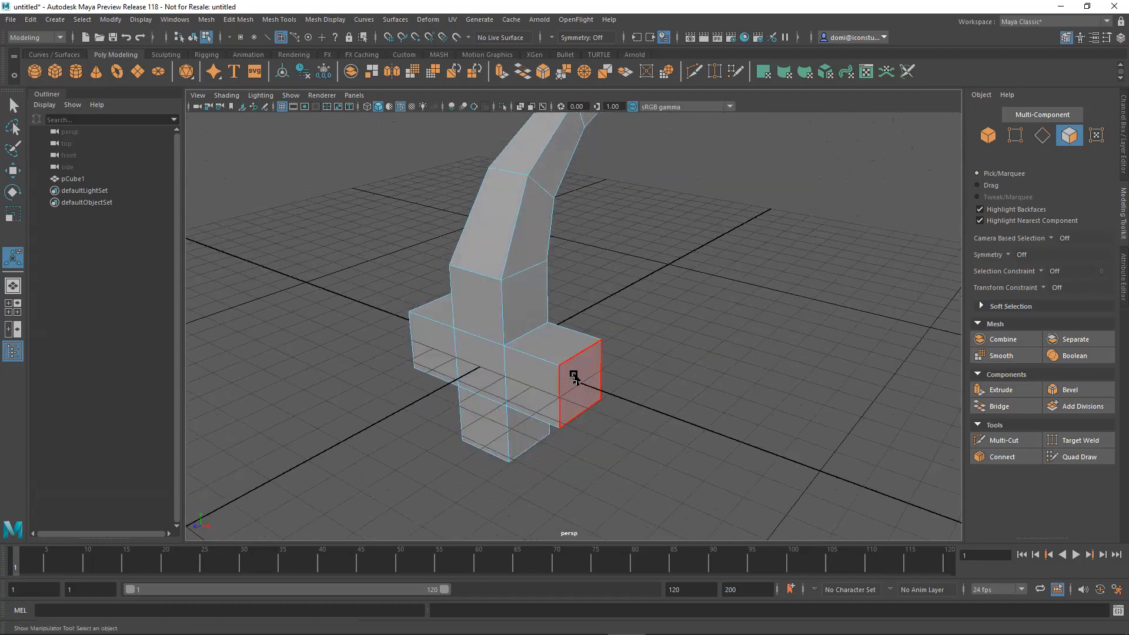
click(1009, 255)
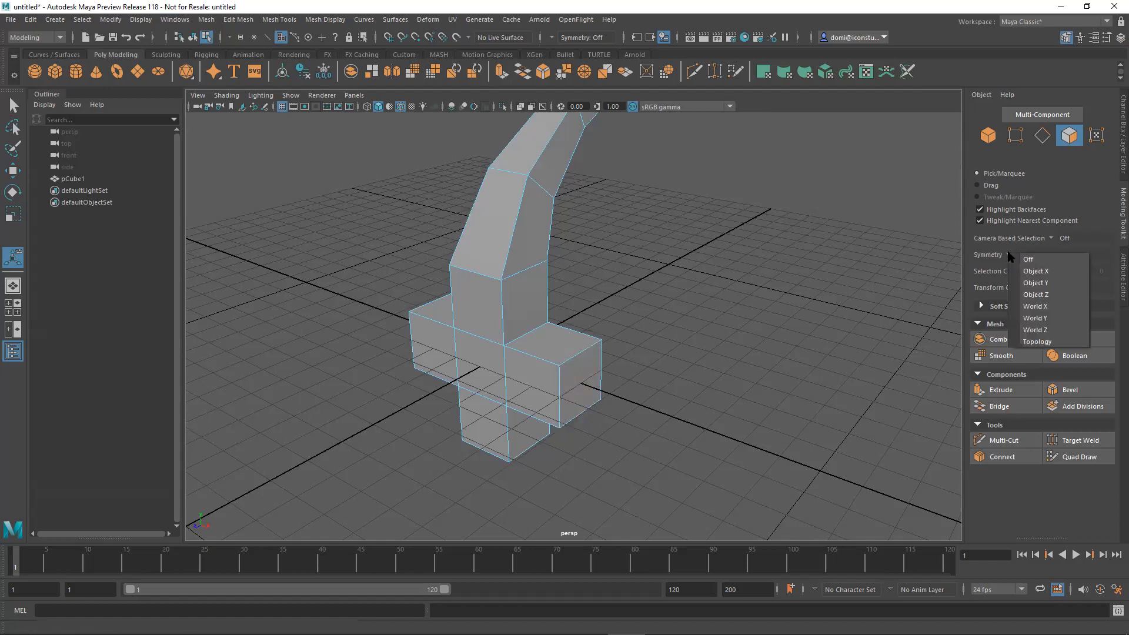
click(1026, 271)
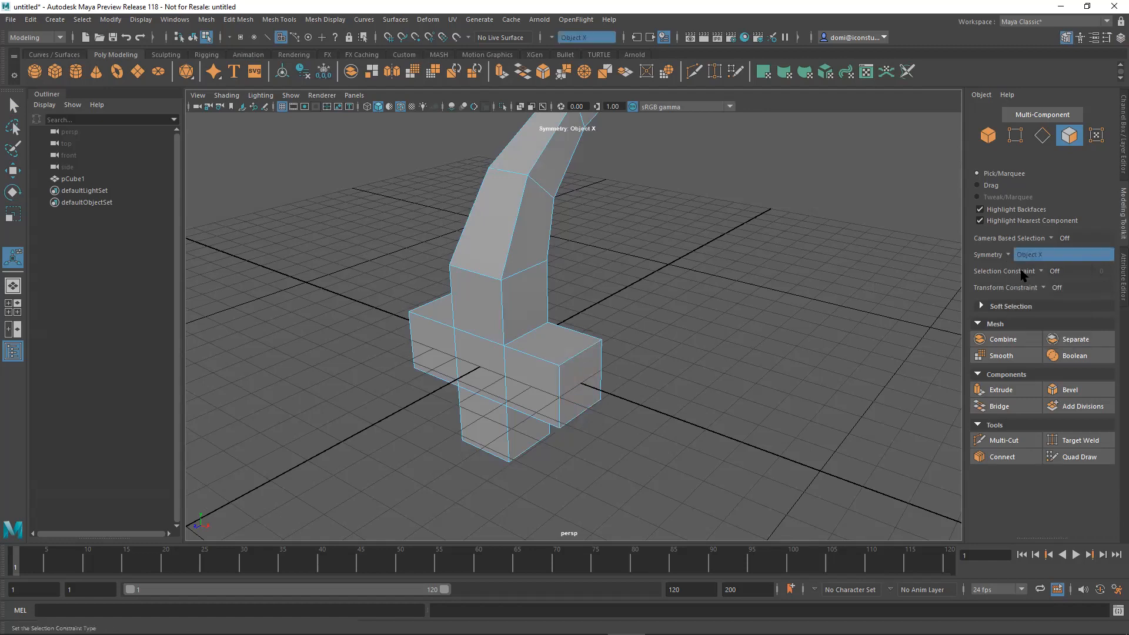
alt+drag(685, 389, 609, 376)
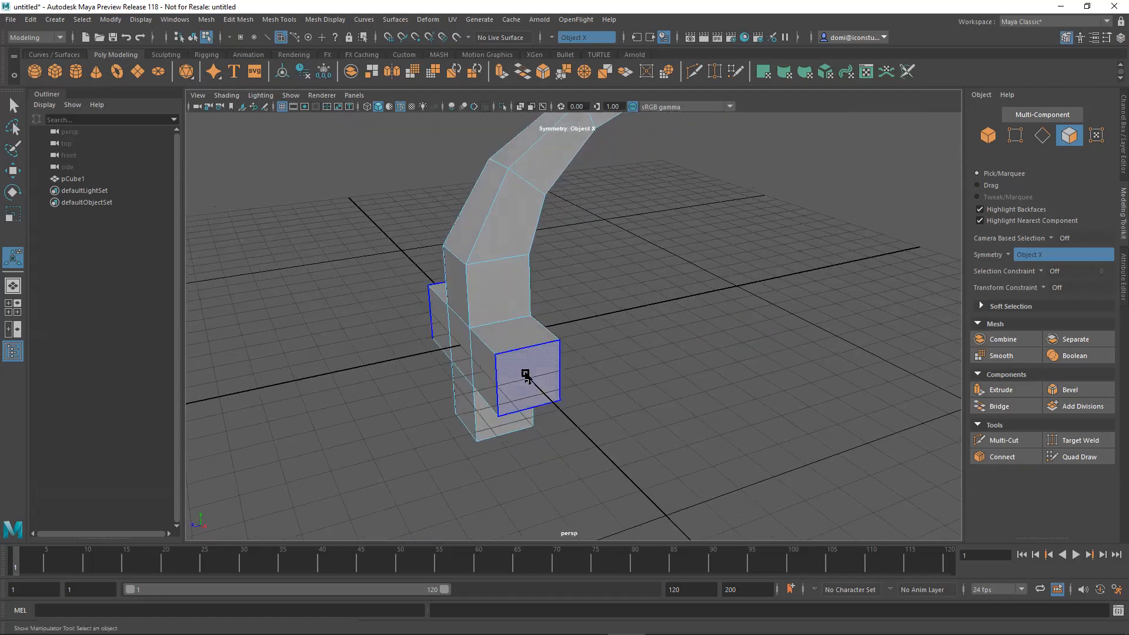
alt+drag(650, 338, 663, 346)
alt+middle_drag(663, 346, 647, 281)
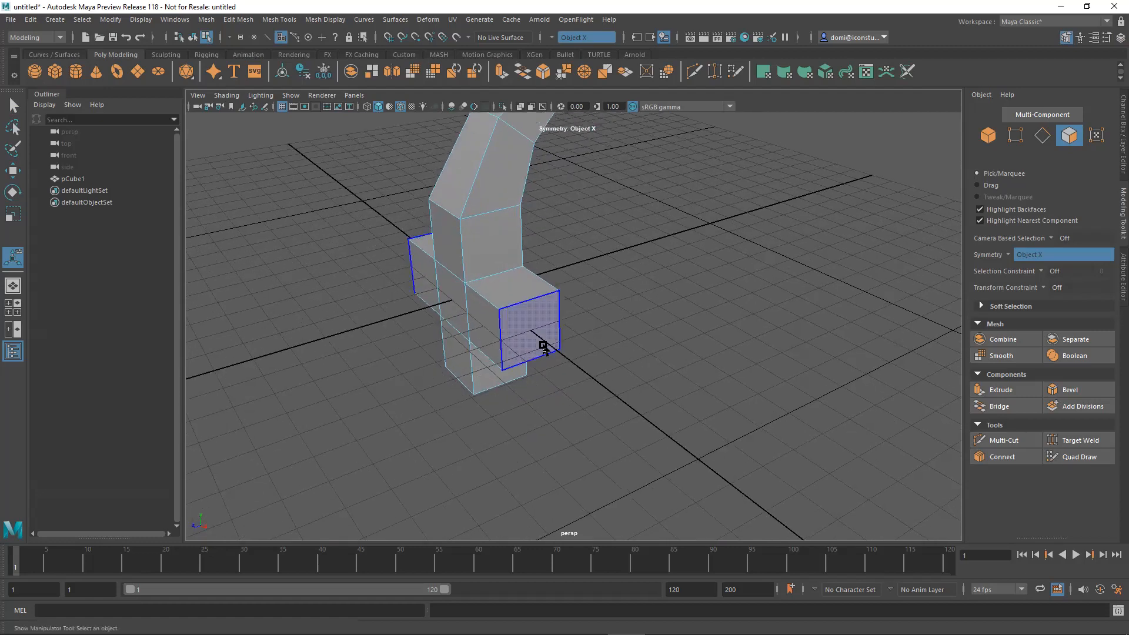
click(530, 334)
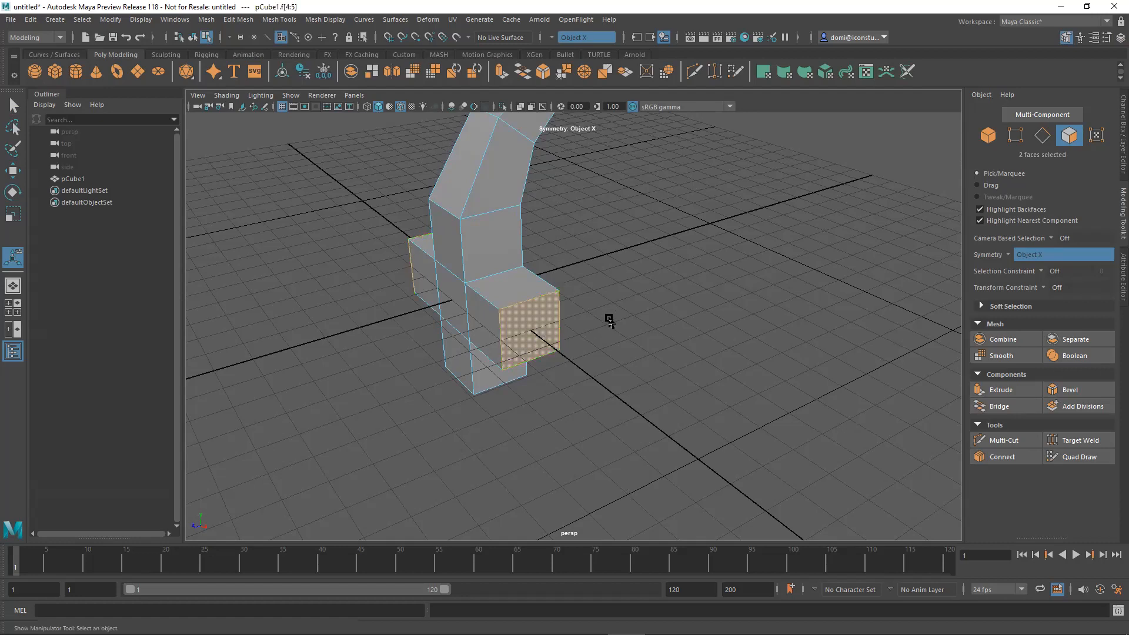
Extrude both side faces outward symmetrically by about 2.71 units.
alt+drag(609, 320, 704, 311)
alt+drag(460, 328, 529, 329)
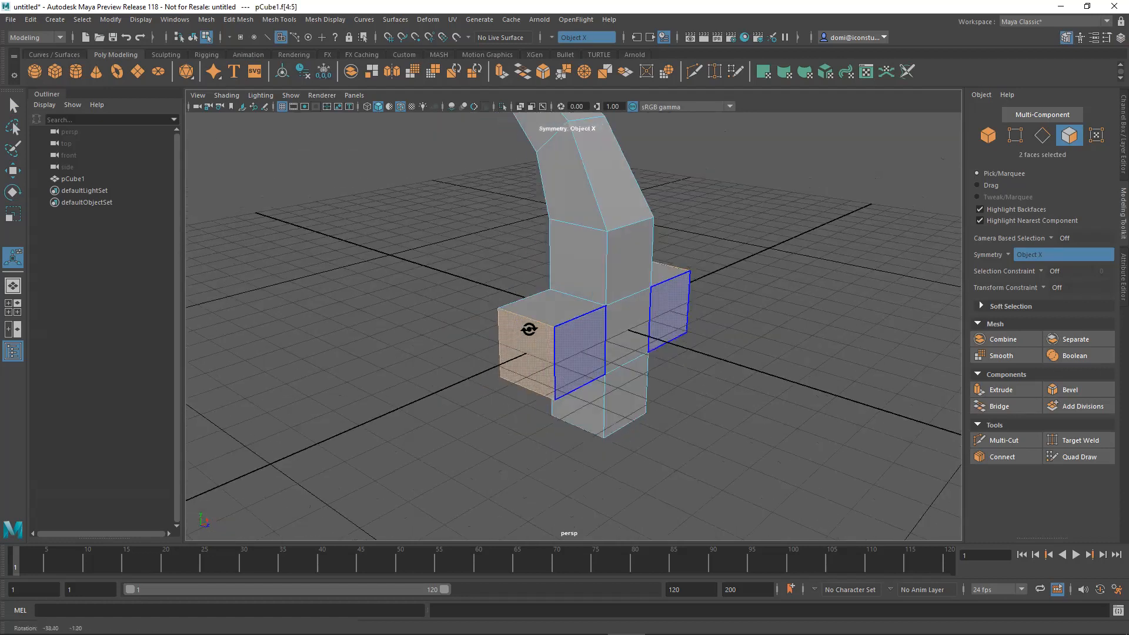
alt+drag(694, 320, 580, 344)
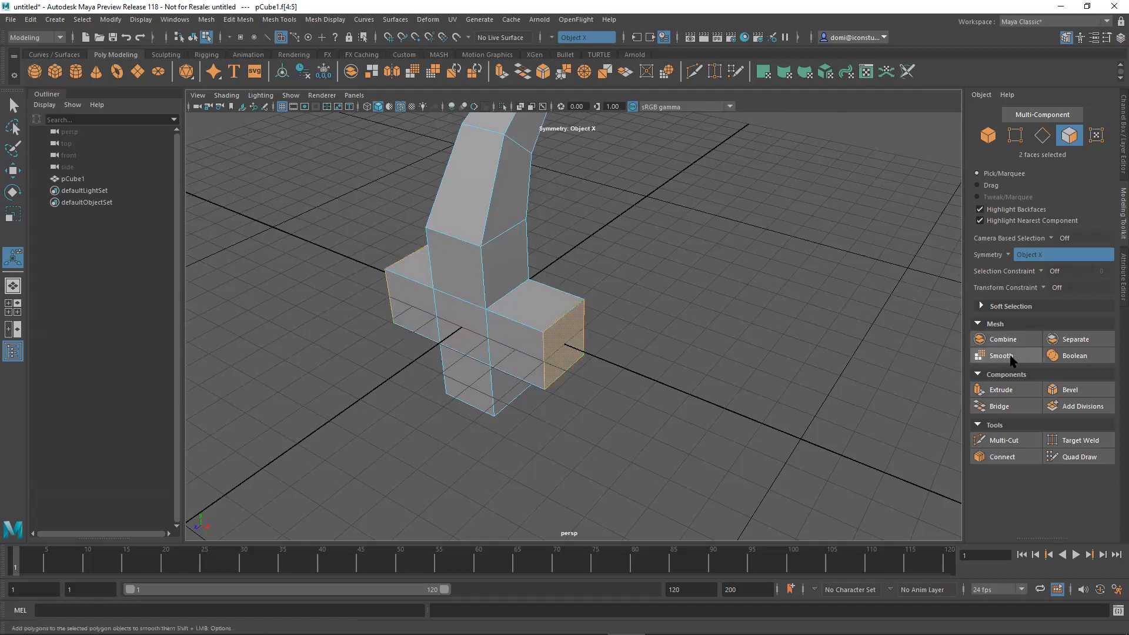
click(1001, 389)
drag(601, 360, 776, 322)
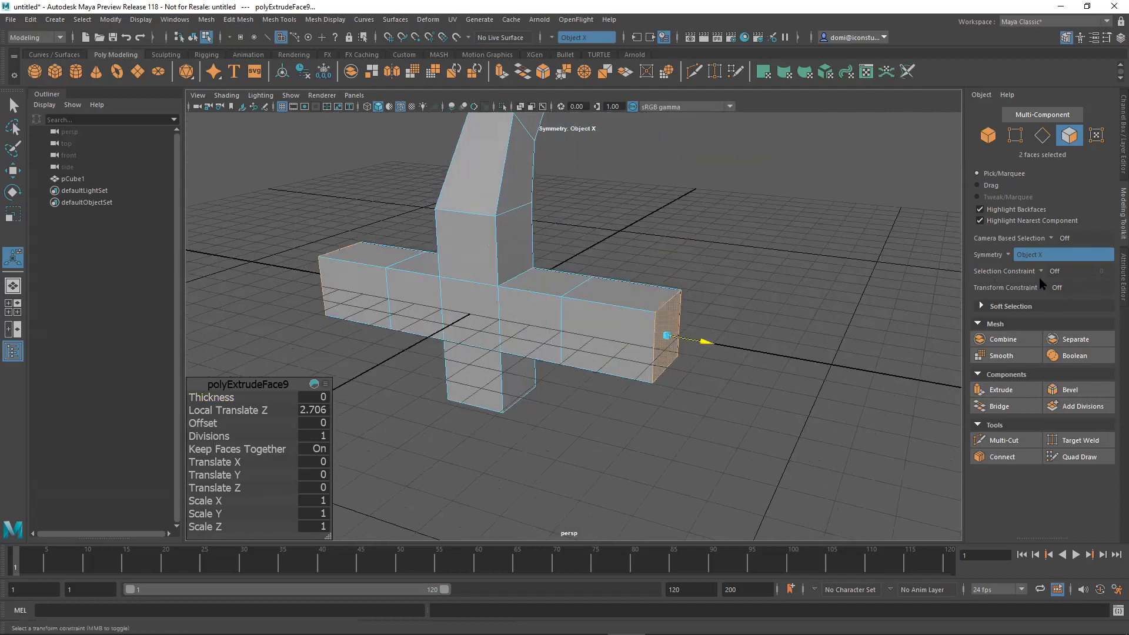
Turn symmetry off and uniformly scale down the two extruded end faces to taper the side arms.
click(1009, 258)
click(1026, 259)
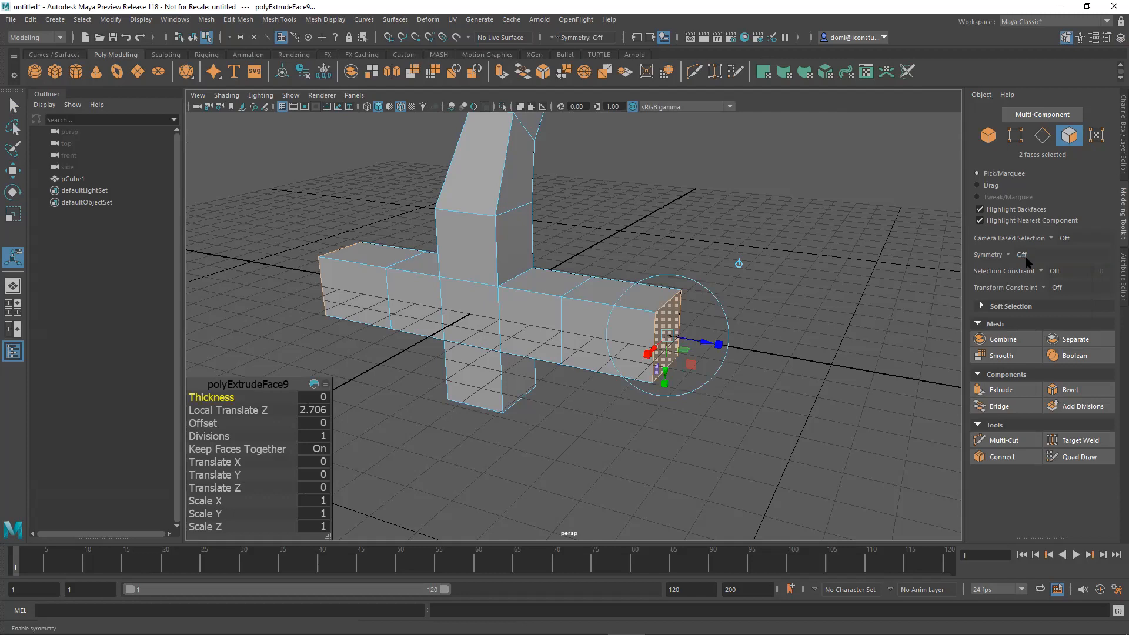
mouse_move(818, 325)
alt+mouse_down()
mouse_move(823, 338)
mouse_move(801, 330)
mouse_move(813, 327)
alt+mouse_up()
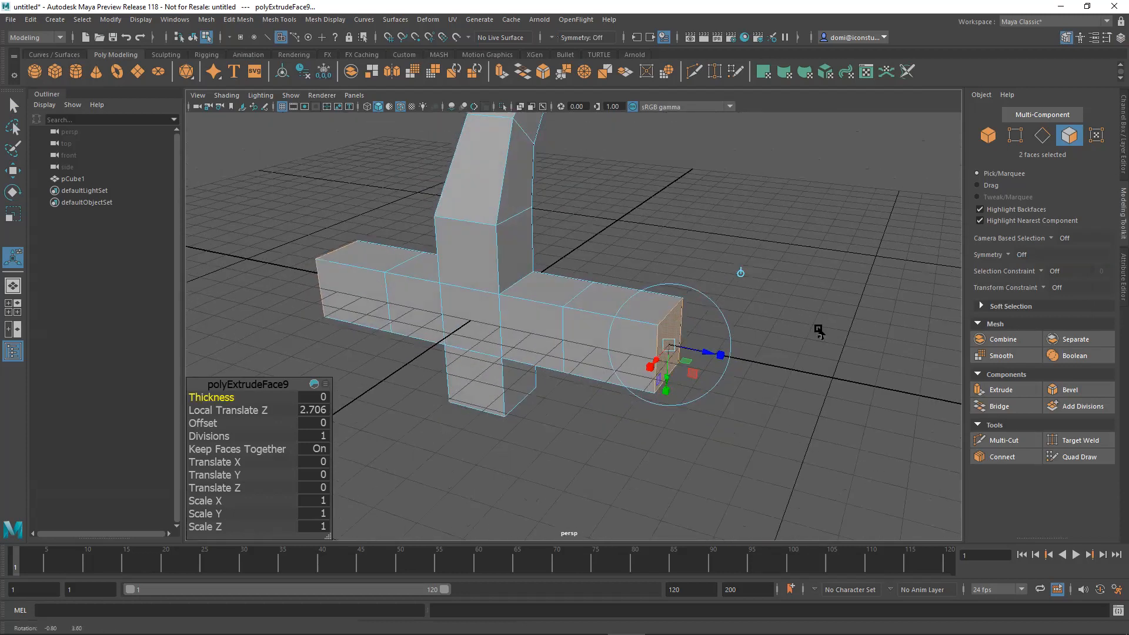
click(720, 358)
drag(670, 347, 659, 353)
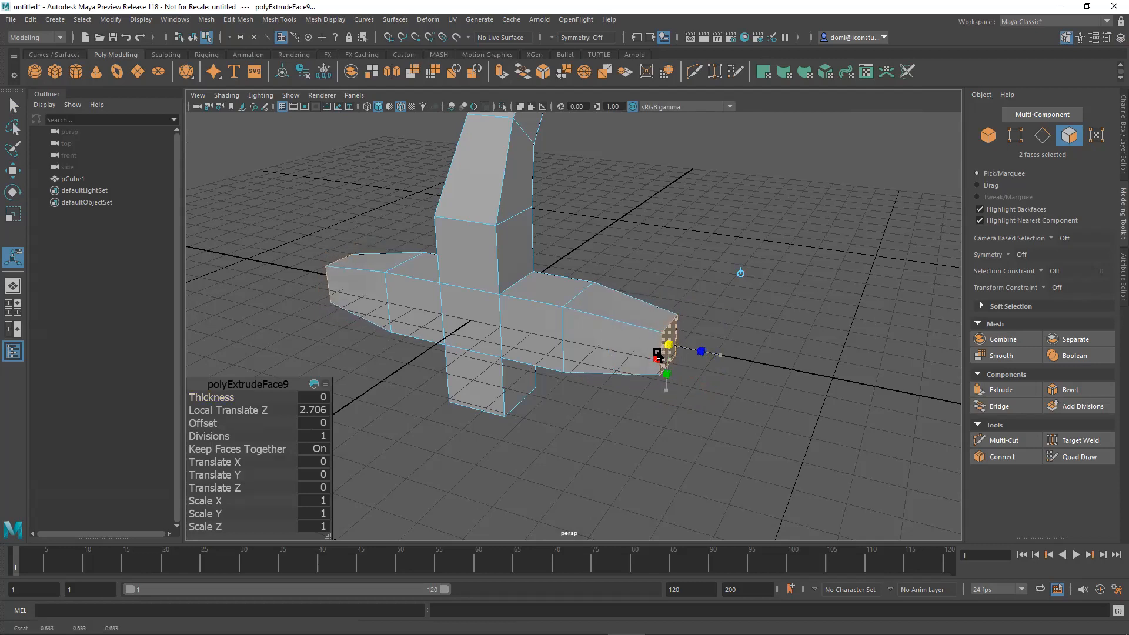
Rotate the two tapered end faces of the side arms, move them slightly outward, and clear the selection.
alt+drag(810, 384, 589, 411)
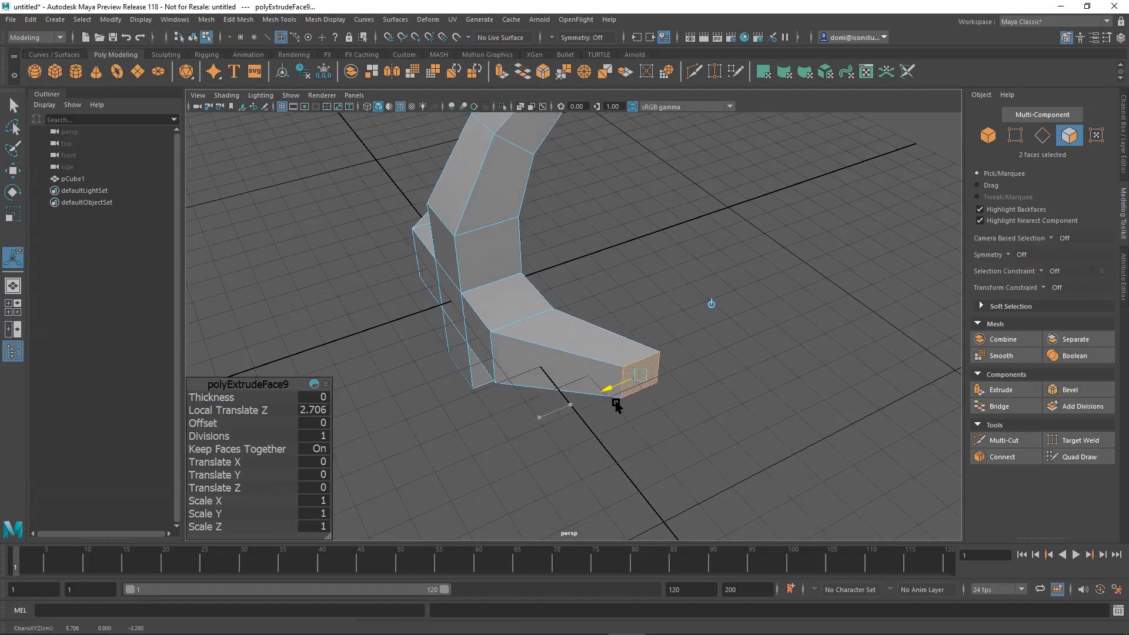
alt+drag(655, 427, 761, 356)
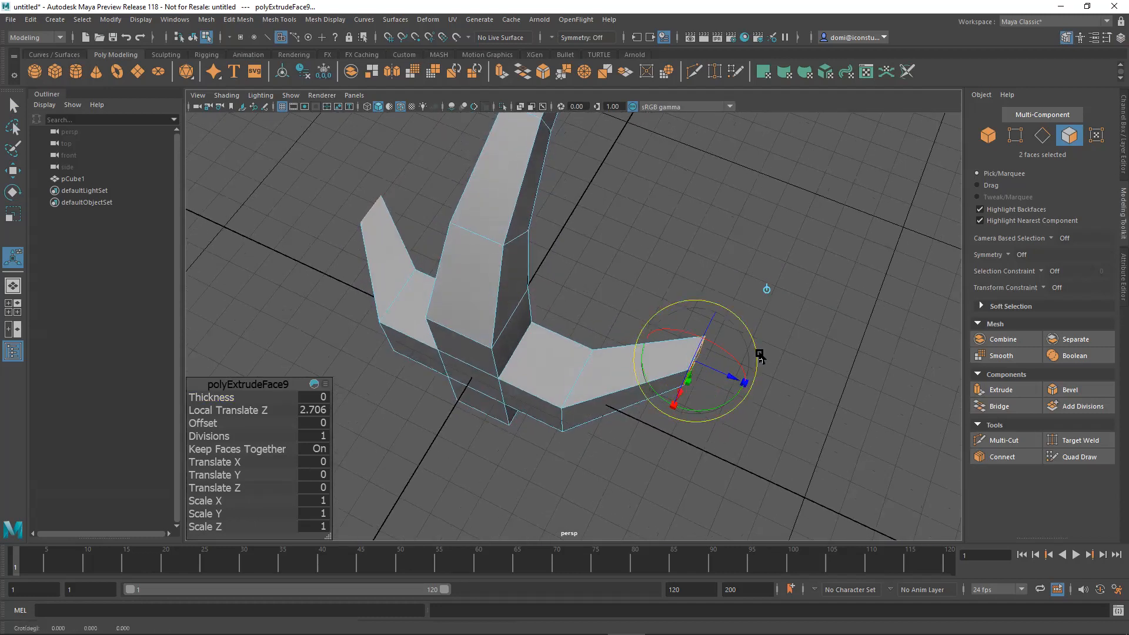
mouse_move(715, 419)
alt+mouse_down()
mouse_move(751, 443)
mouse_move(734, 421)
alt+mouse_up()
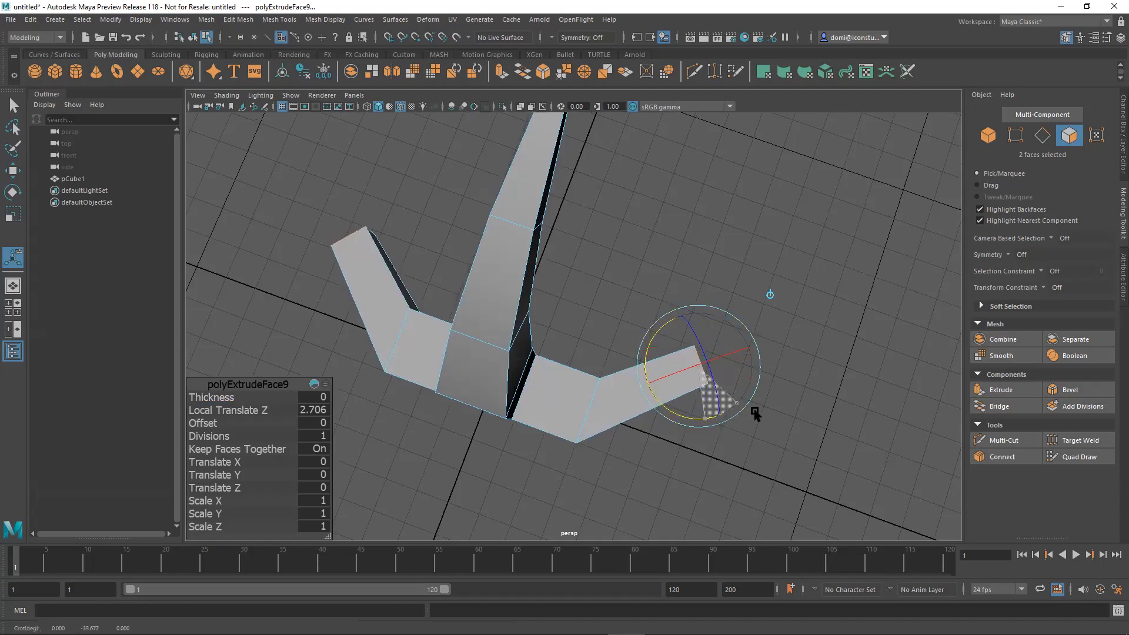
alt+drag(814, 406, 731, 427)
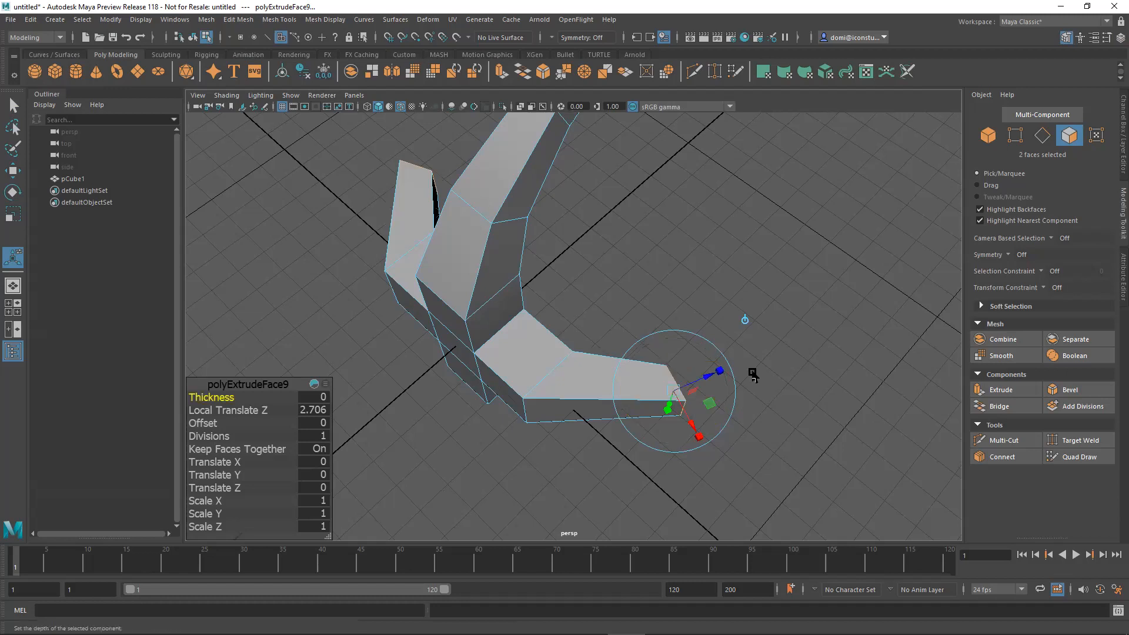
mouse_move(706, 380)
mouse_down()
mouse_move(738, 368)
mouse_move(722, 371)
mouse_up()
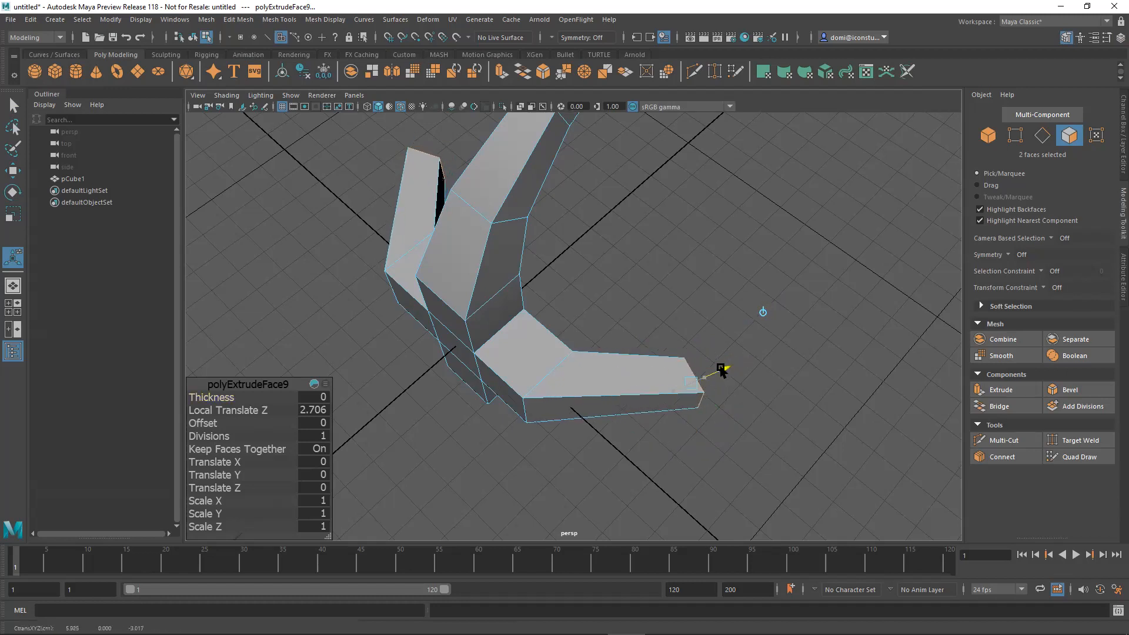
alt+drag(775, 420, 742, 365)
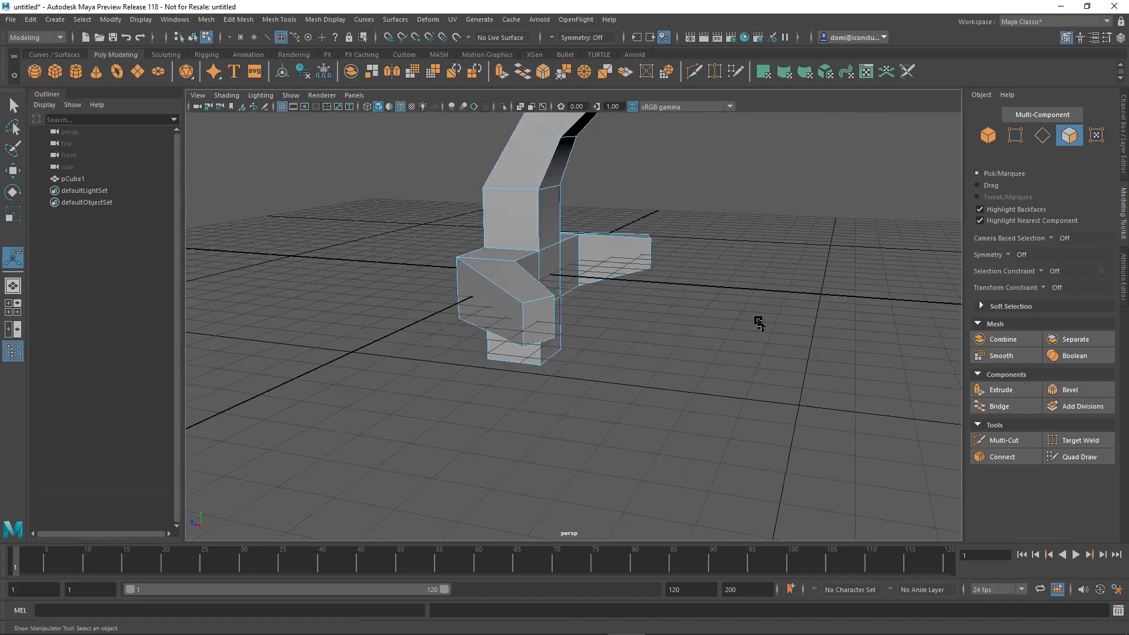
Enable Object X symmetry and select the tapered end faces of both side arms.
alt+drag(774, 326, 841, 327)
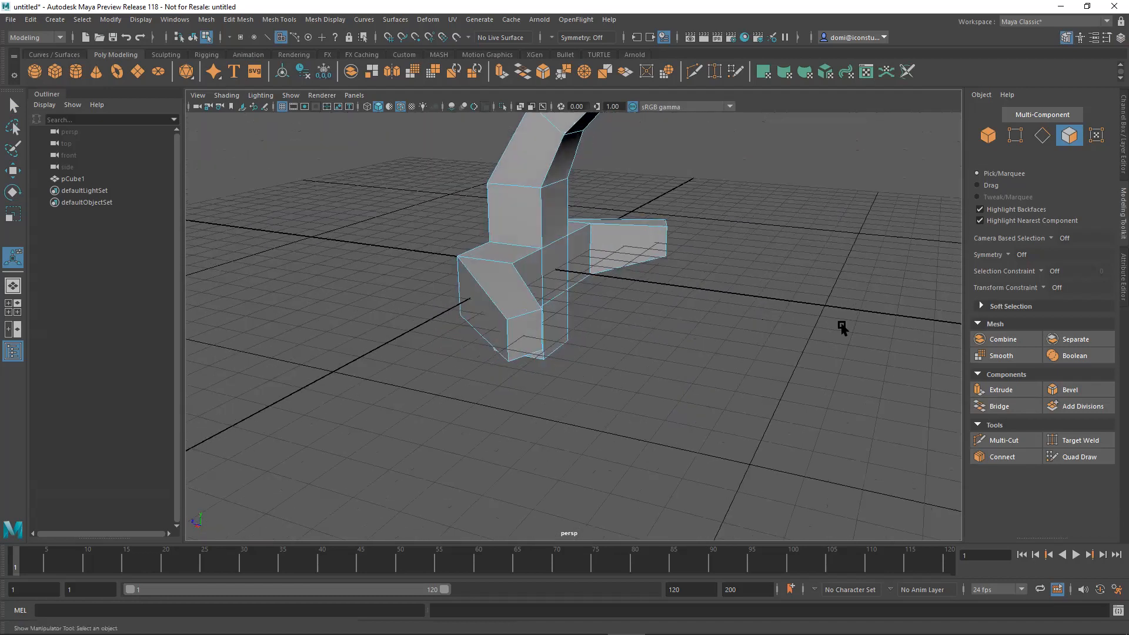
click(1008, 256)
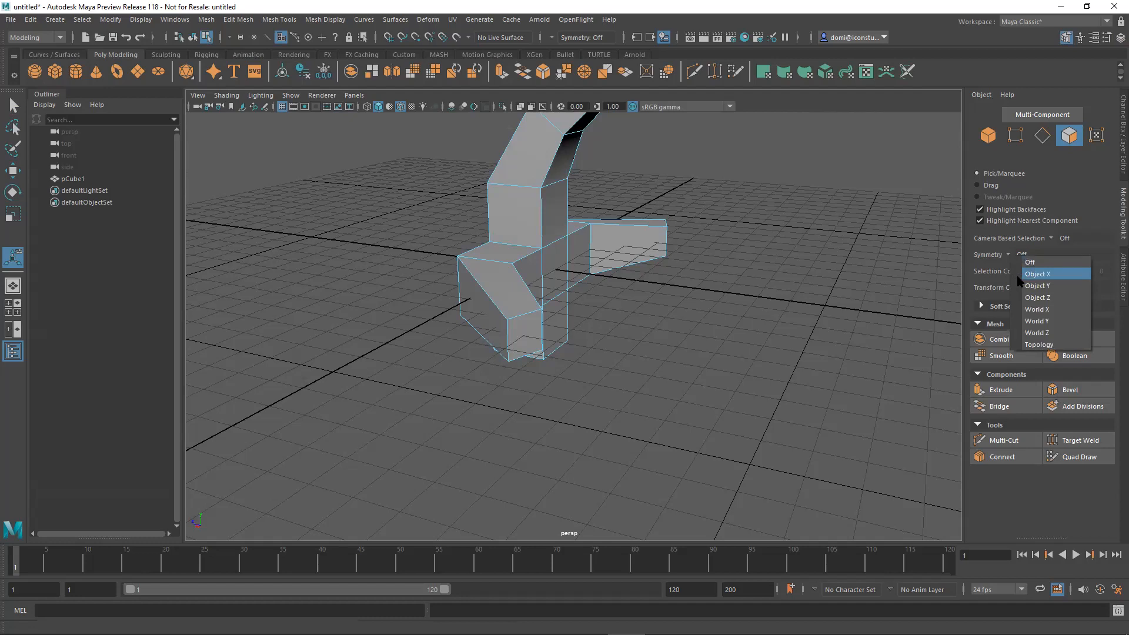
click(1018, 275)
click(532, 331)
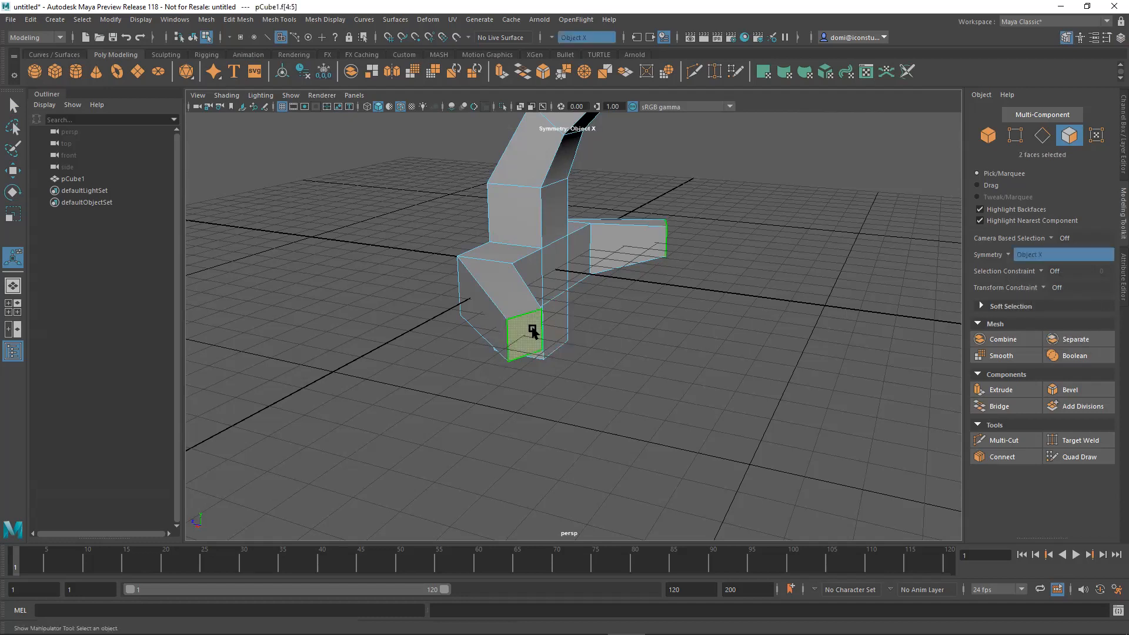
alt+drag(703, 338, 727, 336)
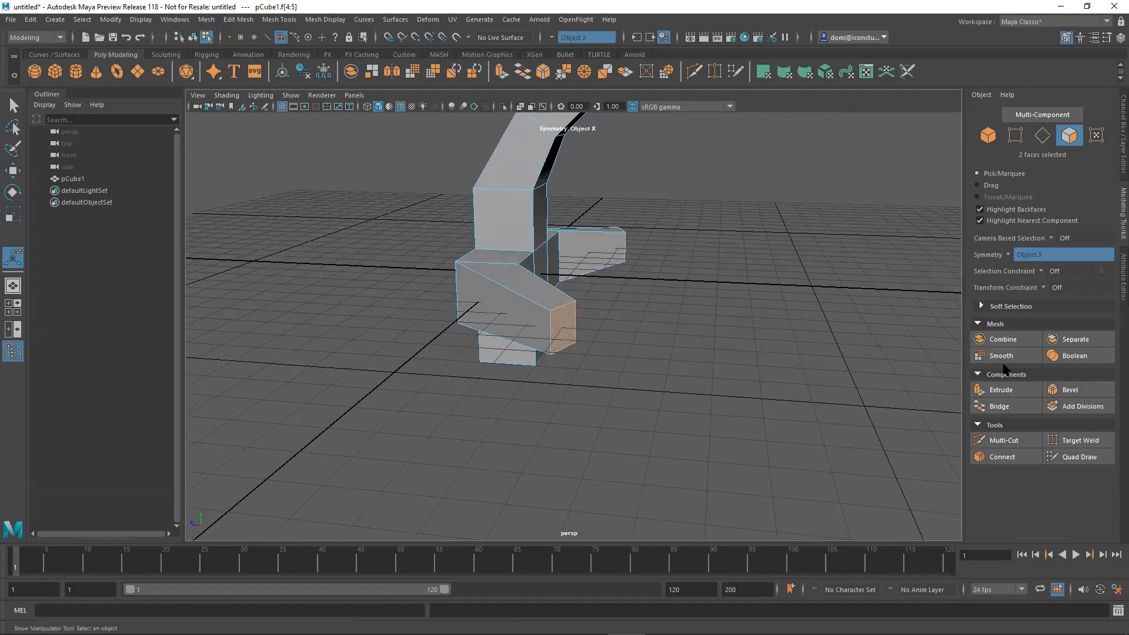
Extrude both arm end faces outward symmetrically by about 2.26 units.
click(1001, 390)
alt+drag(862, 390, 730, 390)
drag(657, 385, 784, 350)
Turn symmetry off and uniformly scale down the two newly extruded end faces.
click(1011, 258)
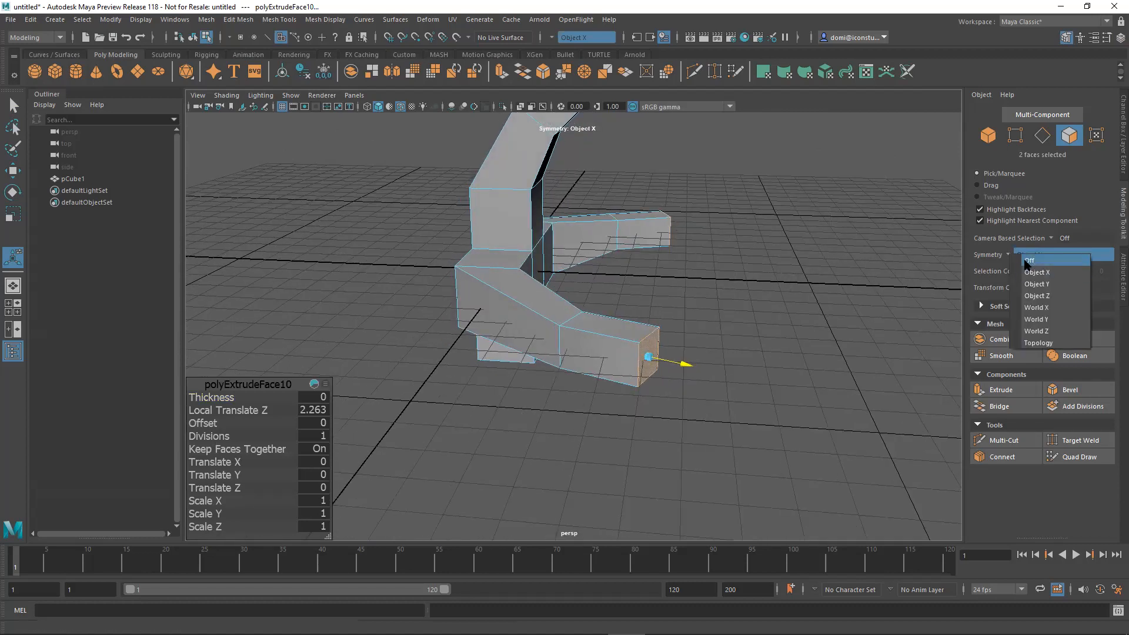
click(1029, 260)
mouse_move(814, 324)
alt+mouse_down()
mouse_move(847, 345)
mouse_move(821, 326)
alt+mouse_up()
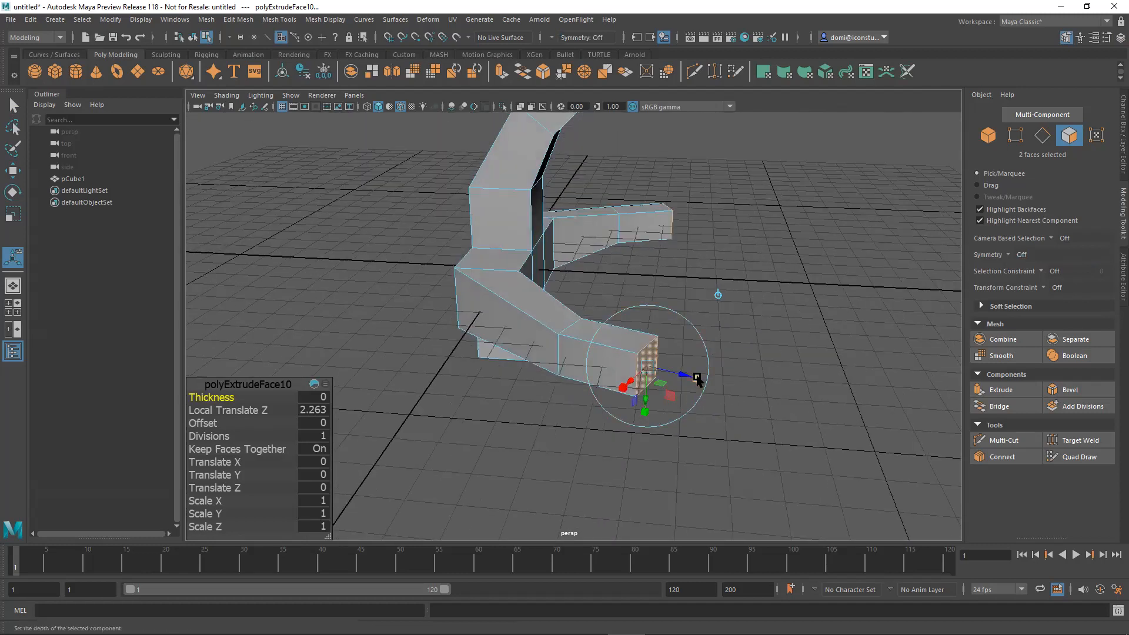
drag(645, 368, 685, 417)
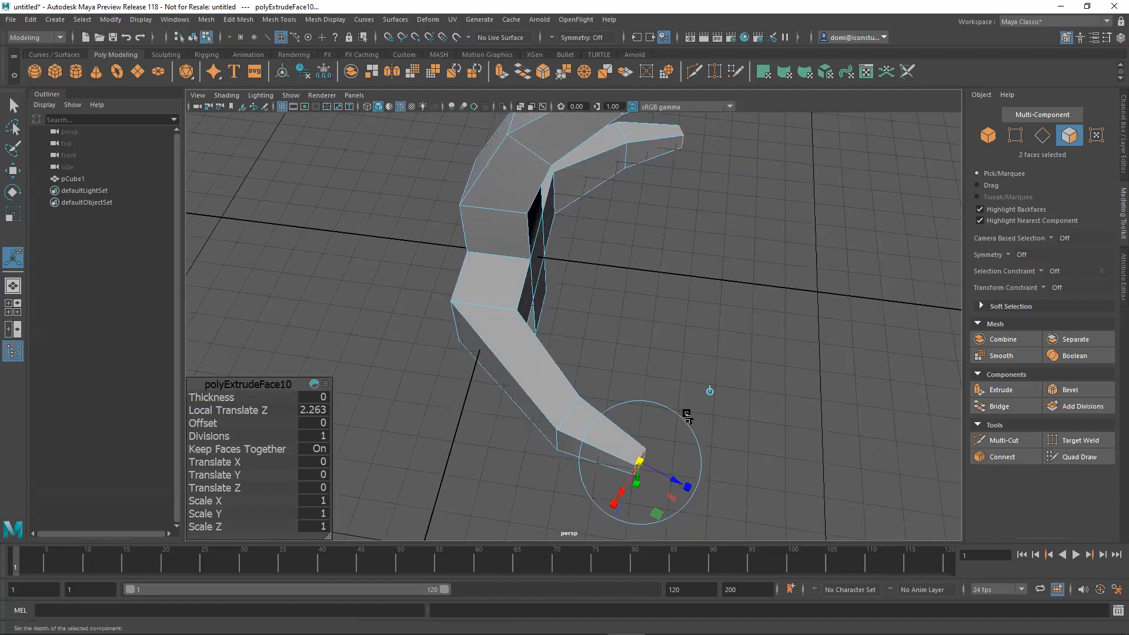
Rotate the two narrowed end faces, move them further outward, and clear the selection.
drag(680, 502, 705, 497)
alt+drag(750, 409, 811, 364)
alt+right_drag(811, 363, 628, 372)
alt+drag(627, 371, 738, 374)
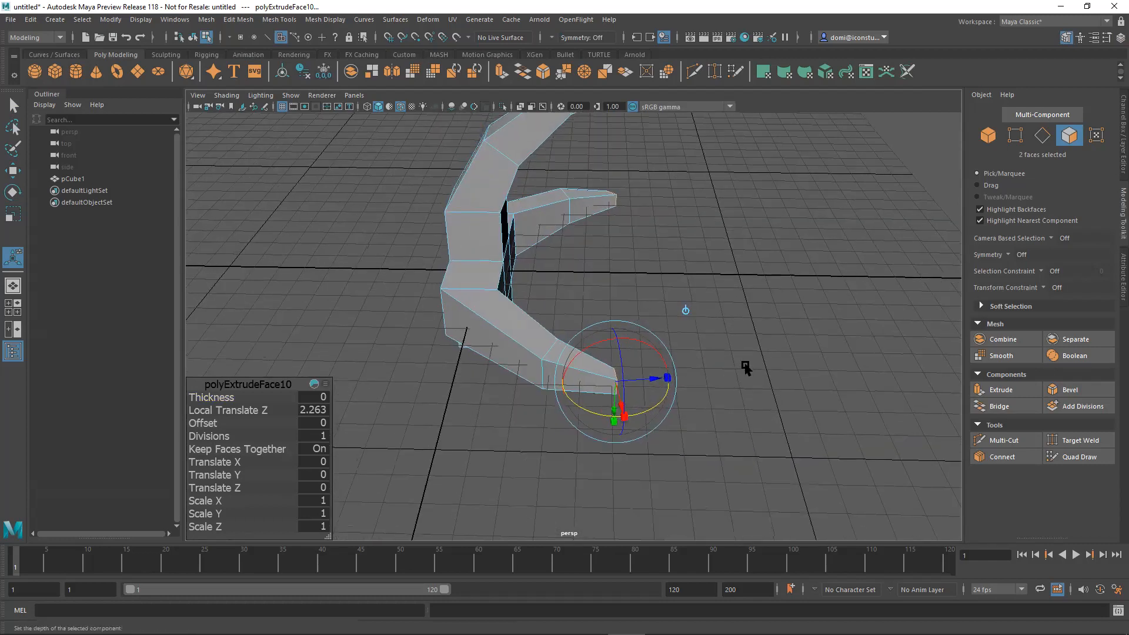
drag(663, 377, 691, 377)
click(812, 355)
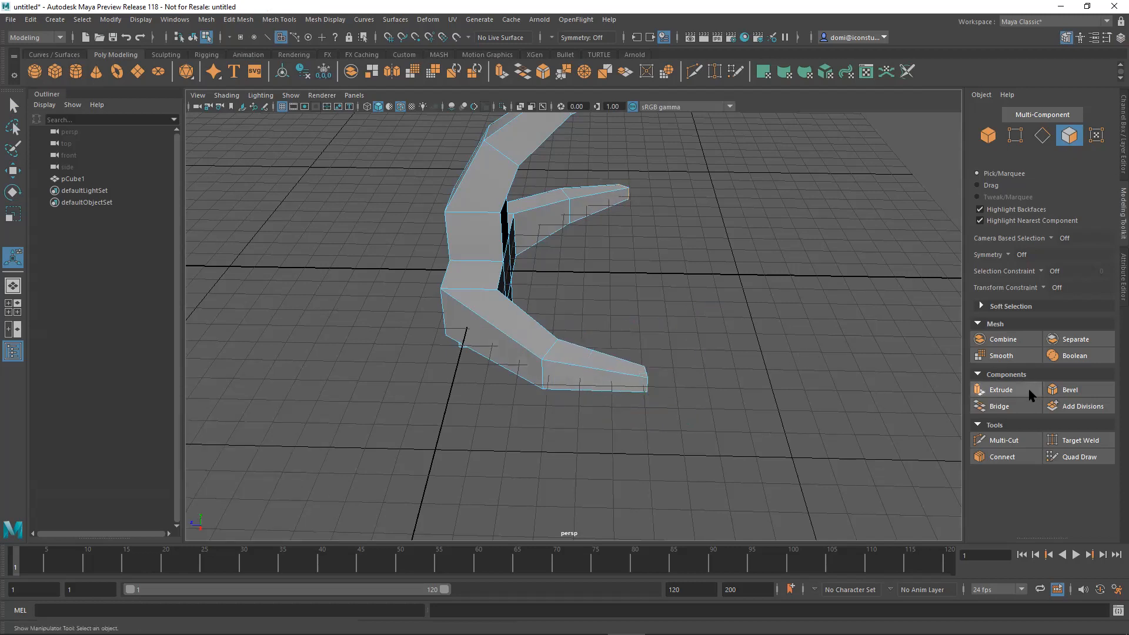
Turn Object X symmetry back on and try to select the end faces of both arms together.
click(1007, 257)
click(1029, 274)
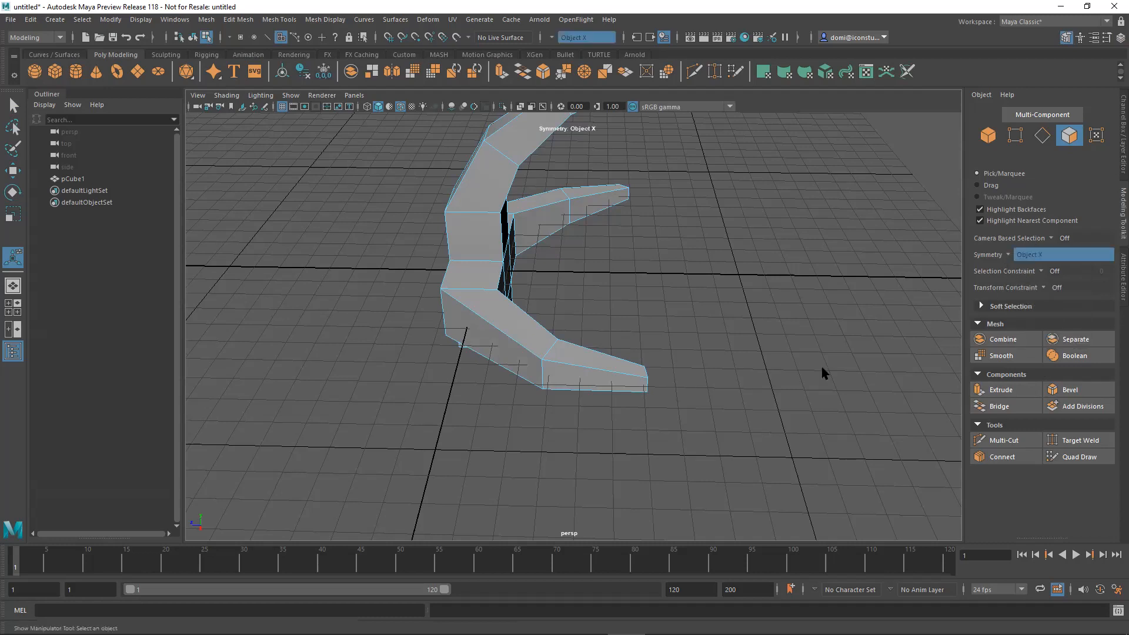
alt+drag(815, 369, 716, 353)
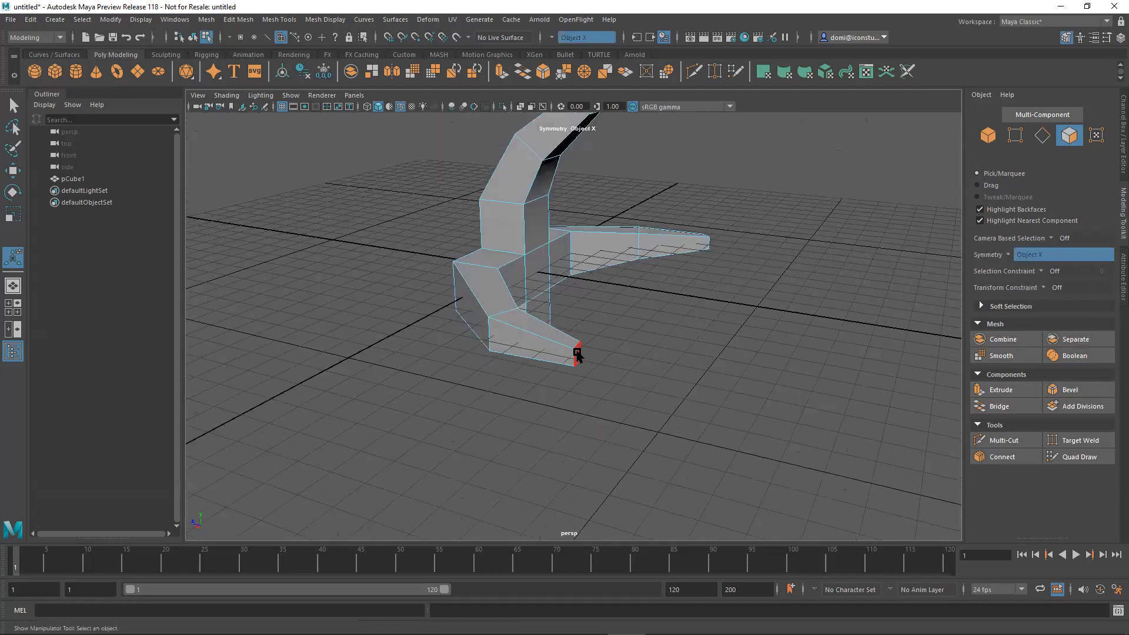
alt+drag(617, 342, 651, 383)
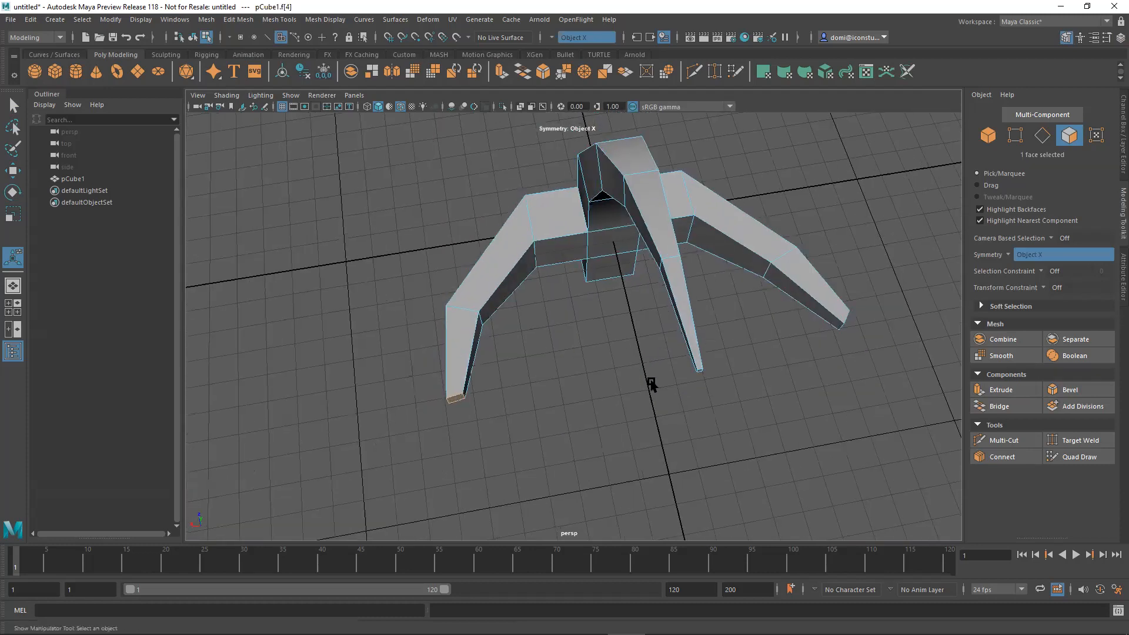
Undo the selection, move, rotation, scaling and symmetry changes, back to the zero-distance extrusion of the arm end faces.
key(ctrl+z)
key(ctrl+z)
key(ctrl+z)
key(ctrl+z)
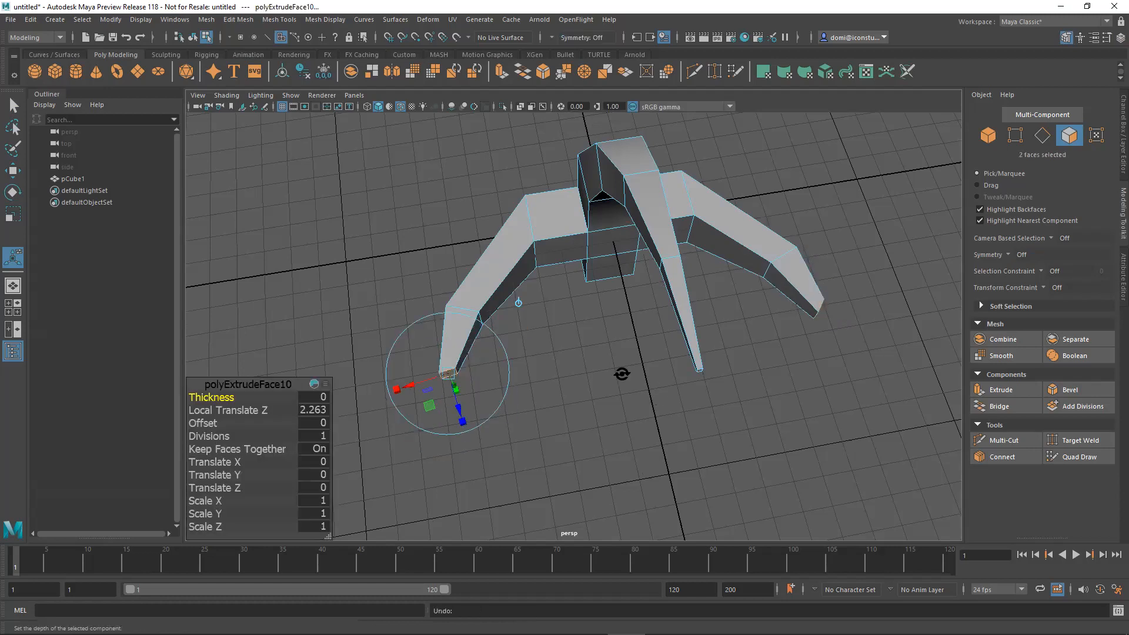
alt+drag(621, 374, 604, 392)
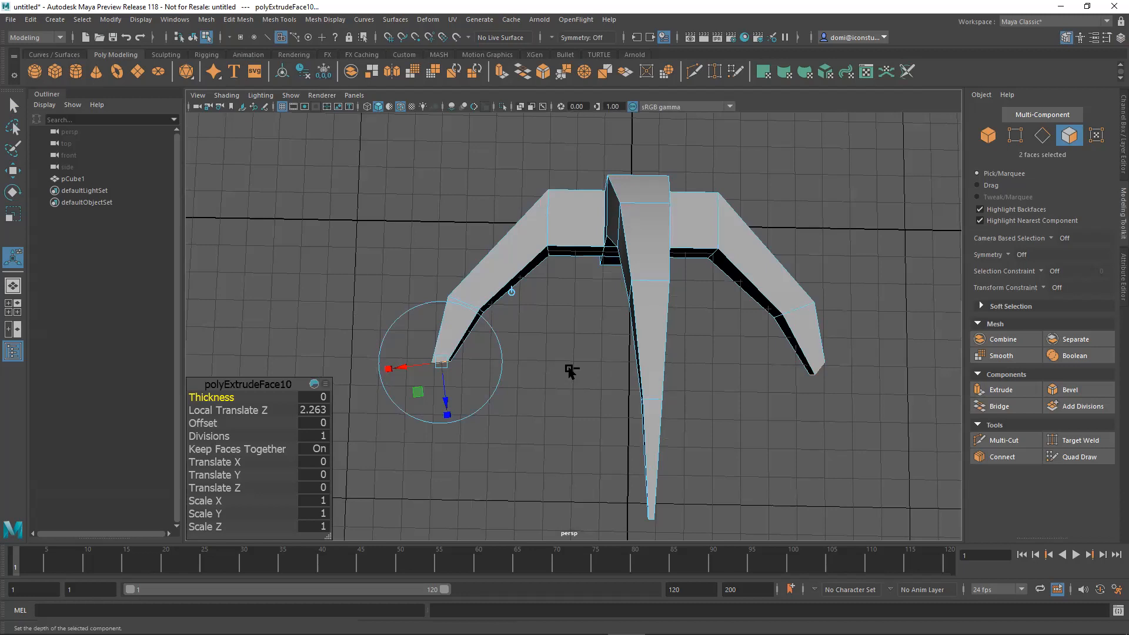
key(ctrl+z)
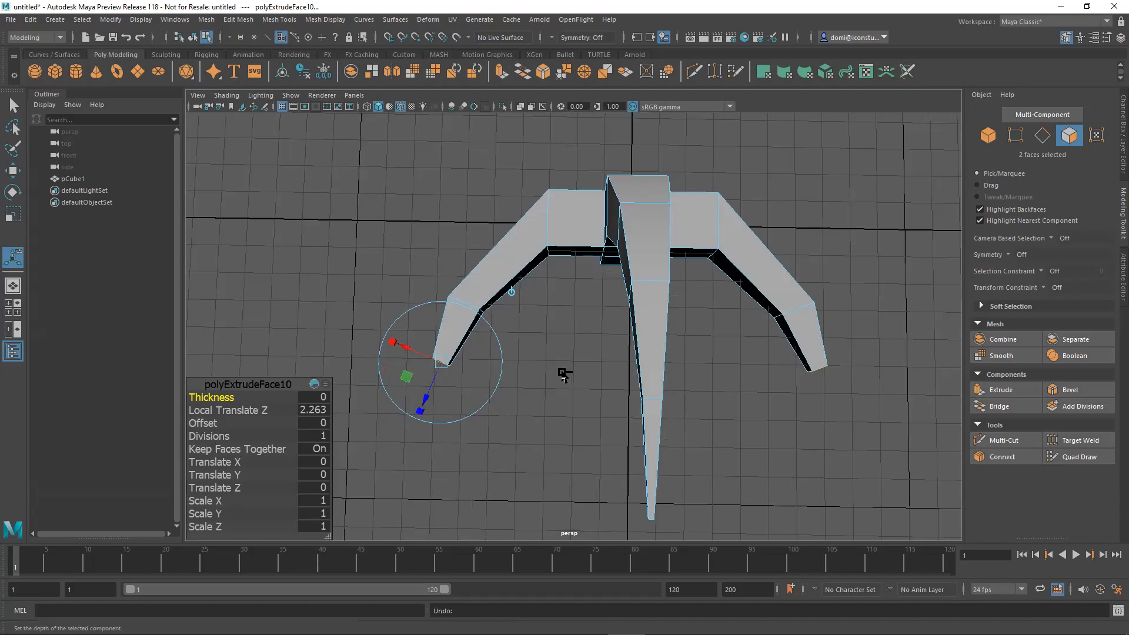
key(ctrl+z)
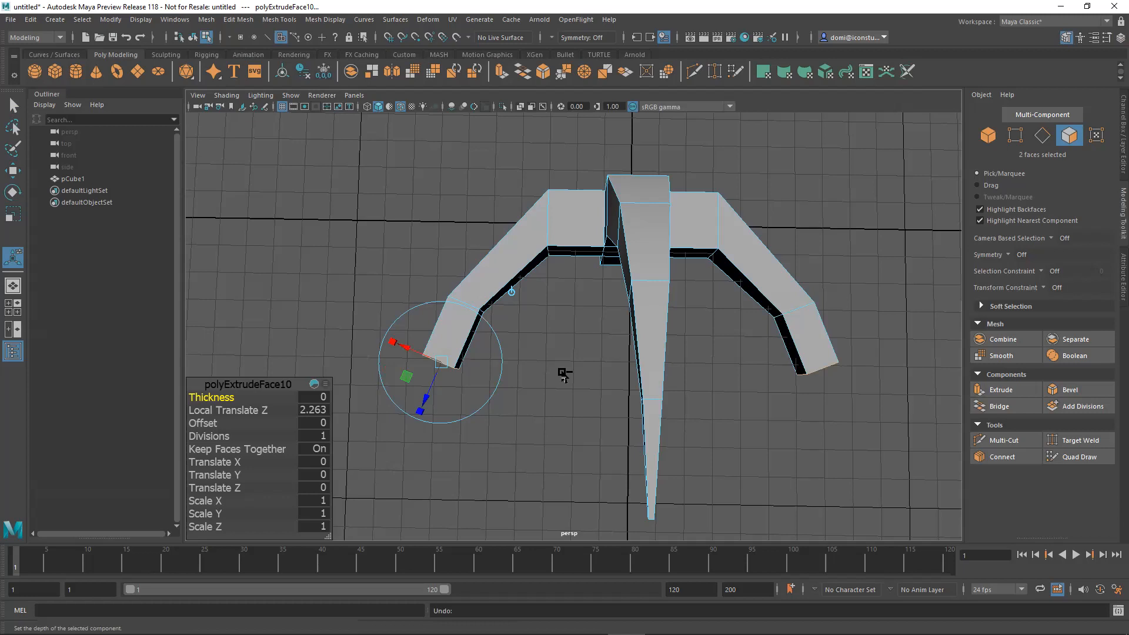
key(ctrl+z)
key(ctrl+z)
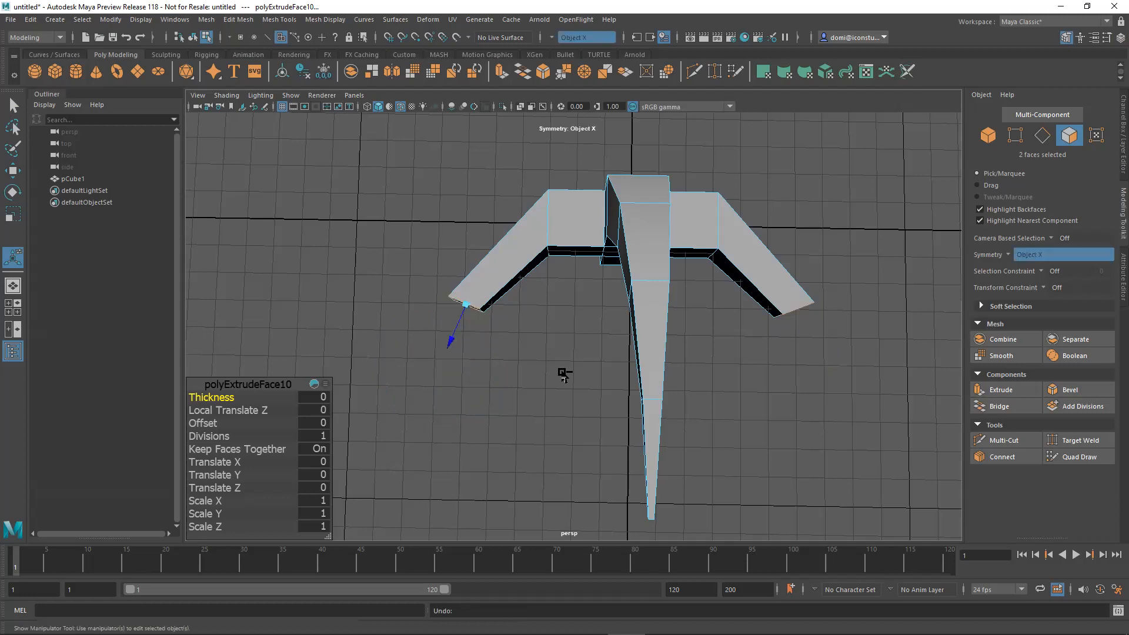
Pull the extruded arm end faces outward with symmetry on and reselect the new end faces.
alt+drag(756, 409, 870, 354)
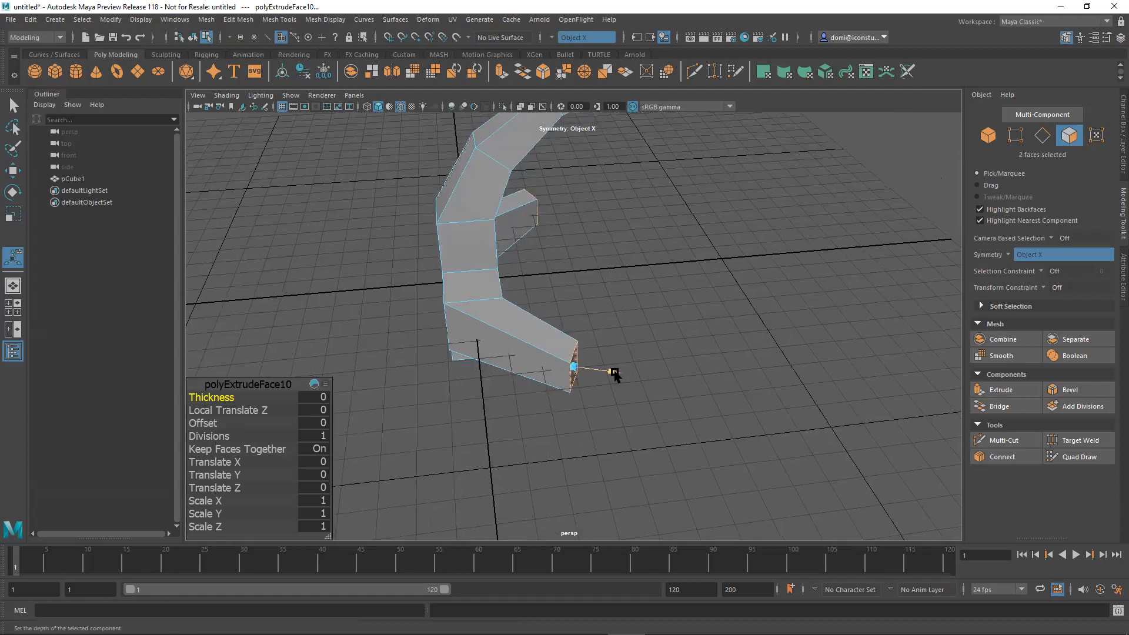
drag(616, 374, 836, 303)
click(852, 393)
click(1014, 391)
click(574, 367)
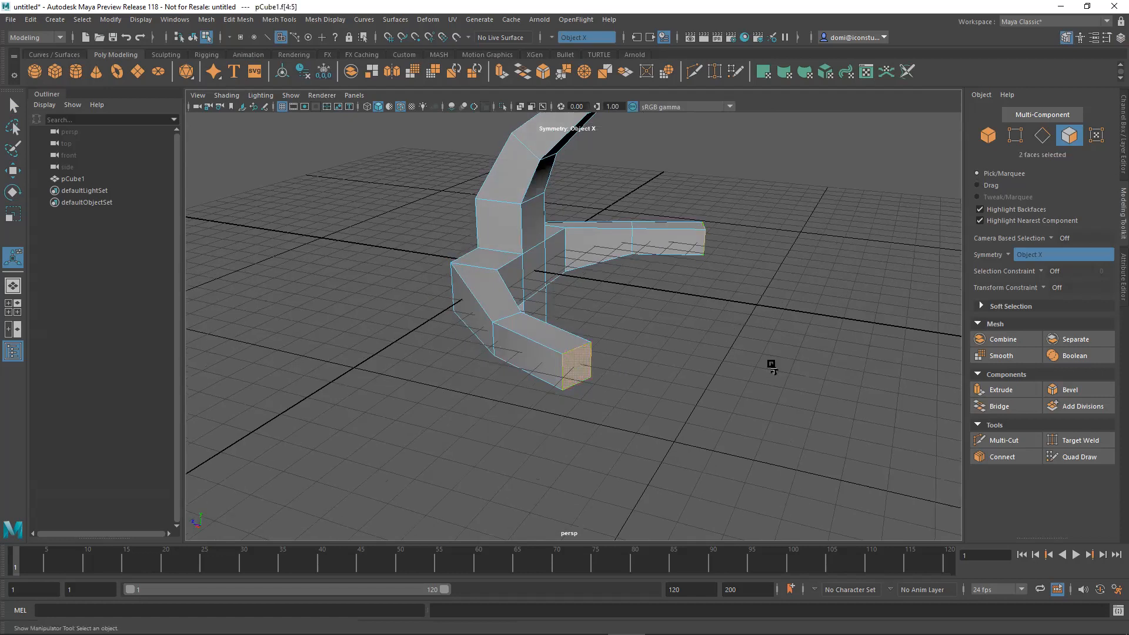
Extrude both arm end faces outward again by about 2.74 units and clear the selection.
click(1012, 388)
alt+drag(744, 395, 676, 406)
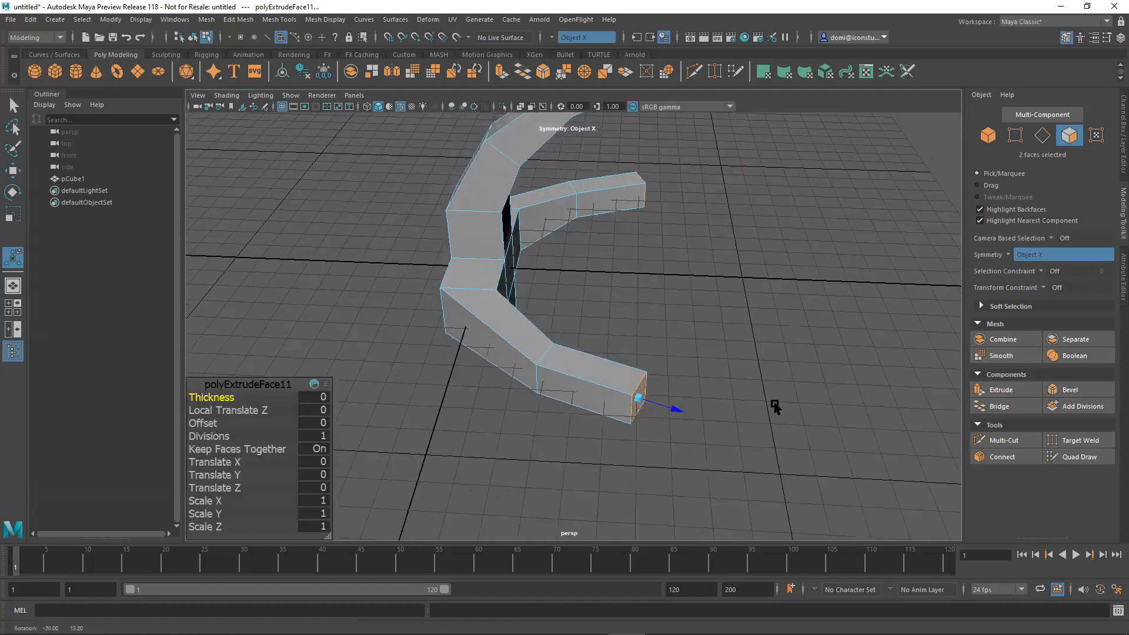
drag(742, 432, 761, 443)
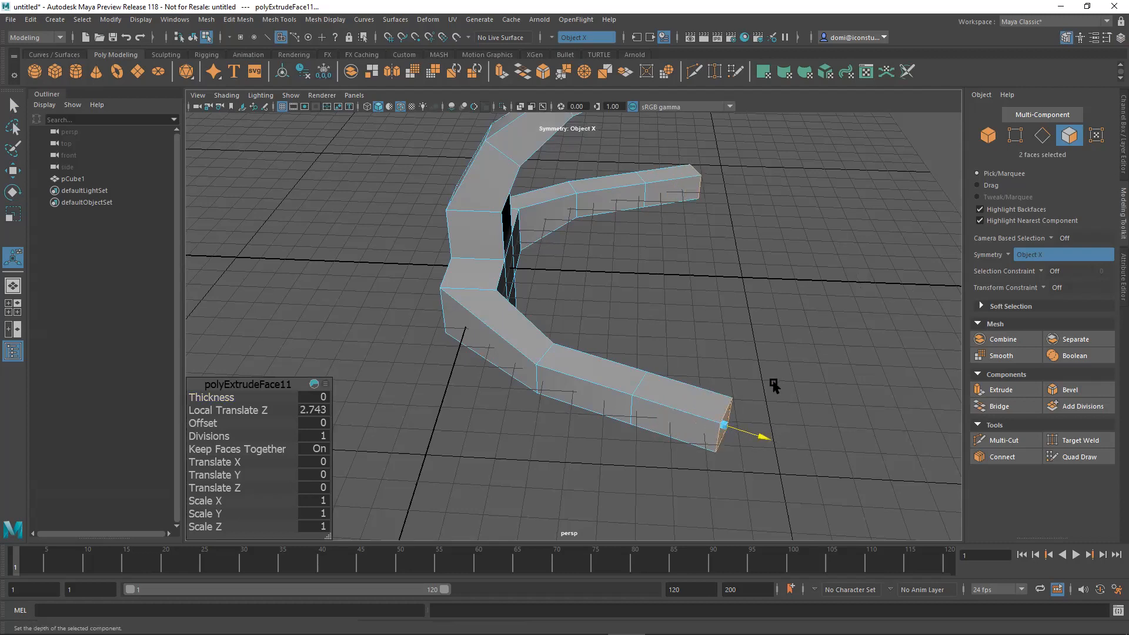
alt+drag(796, 300, 742, 271)
key(q)
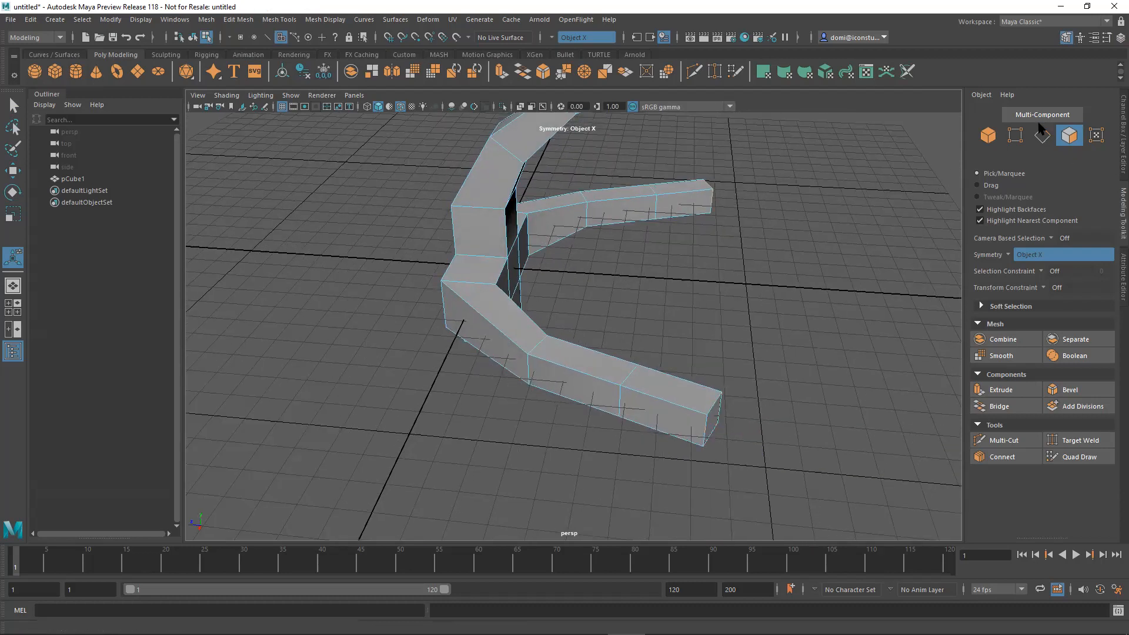
Select the edge loops at the outermost joint of both arms and uniformly scale them down into narrow wrists.
key(F10)
mouse_move(826, 282)
alt+mouse_down()
mouse_move(843, 258)
mouse_move(816, 285)
alt+mouse_up()
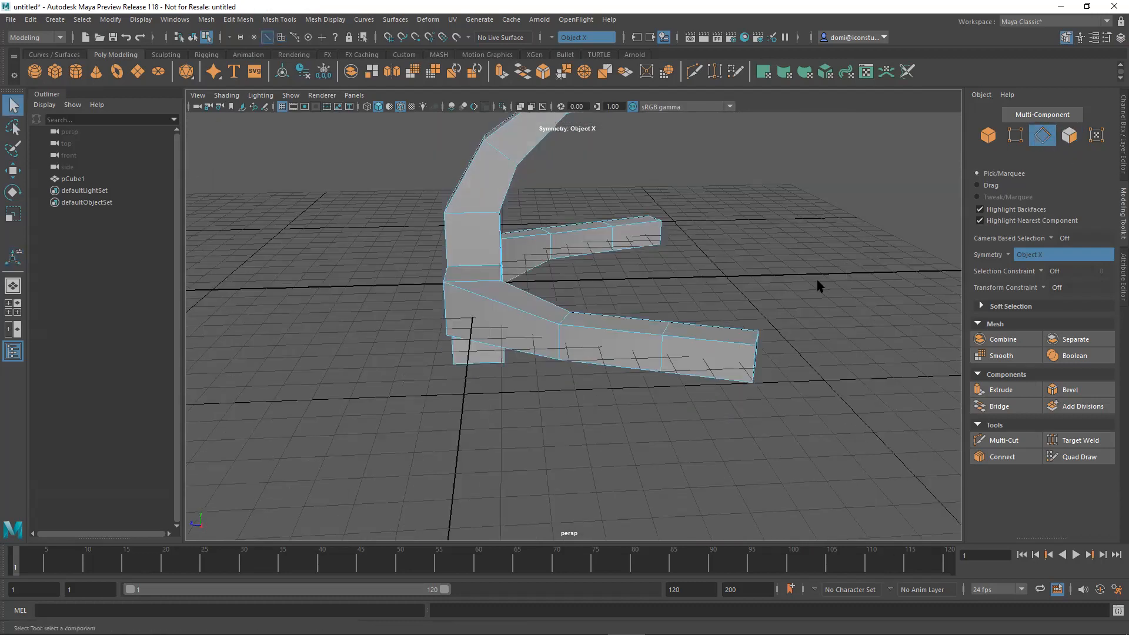
double_click(661, 348)
alt+drag(739, 284, 658, 306)
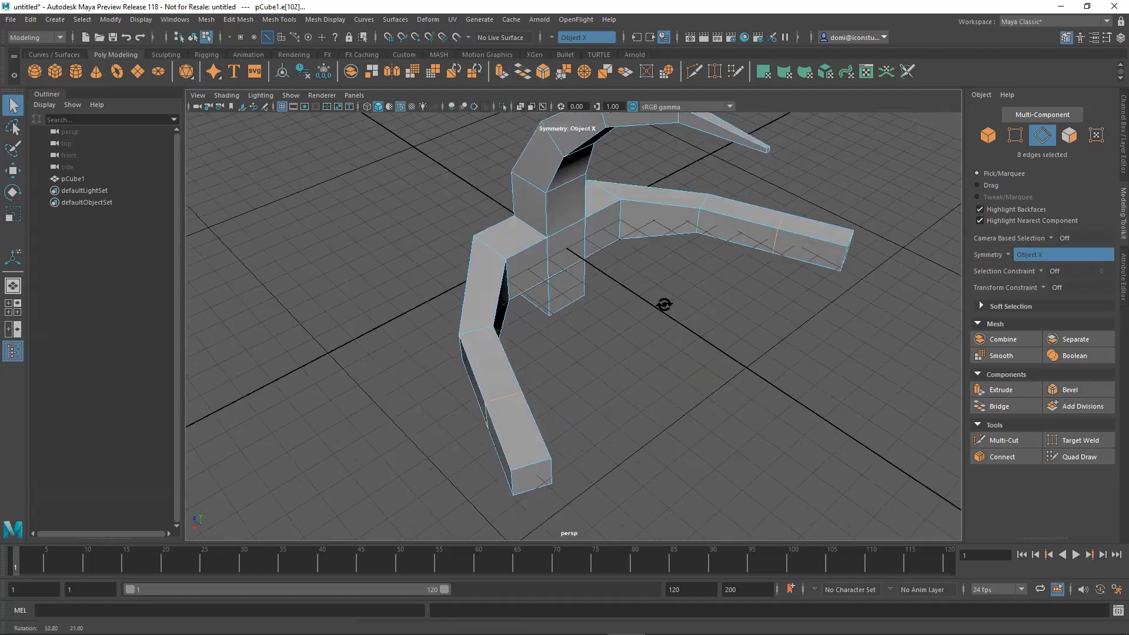
alt+drag(767, 304, 745, 315)
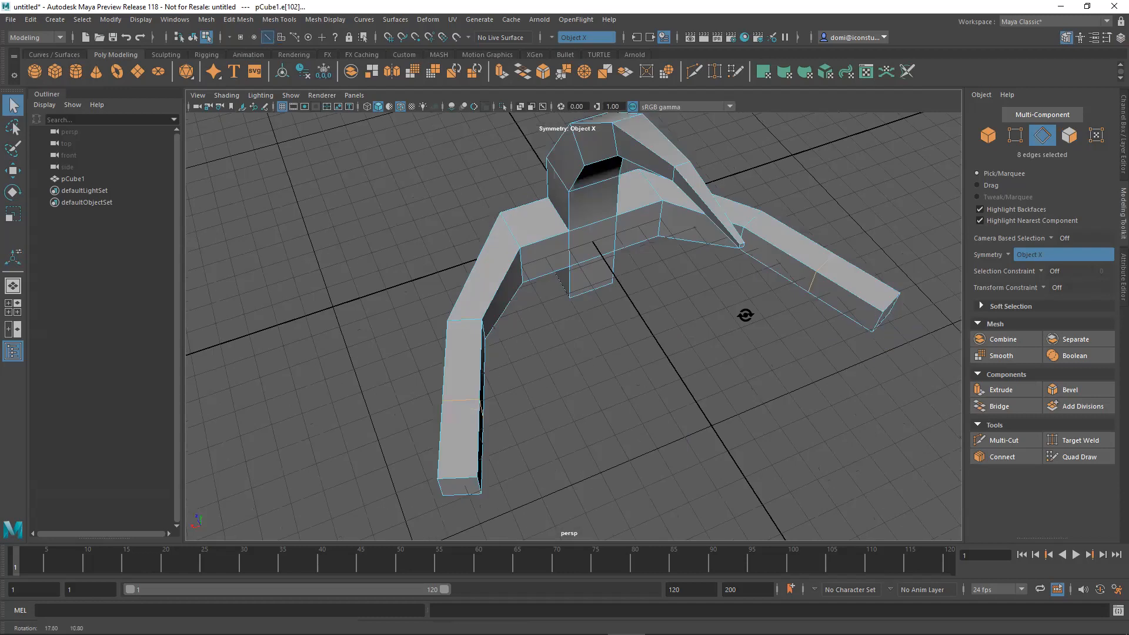
click(13, 213)
alt+drag(489, 376, 472, 393)
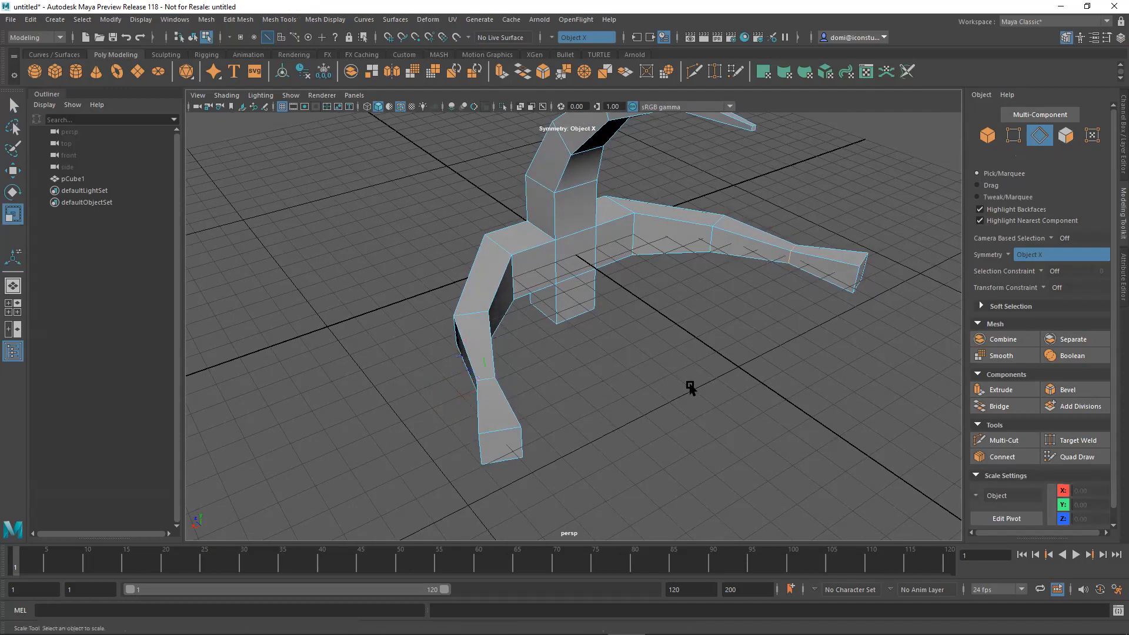
alt+drag(687, 386, 723, 383)
click(612, 410)
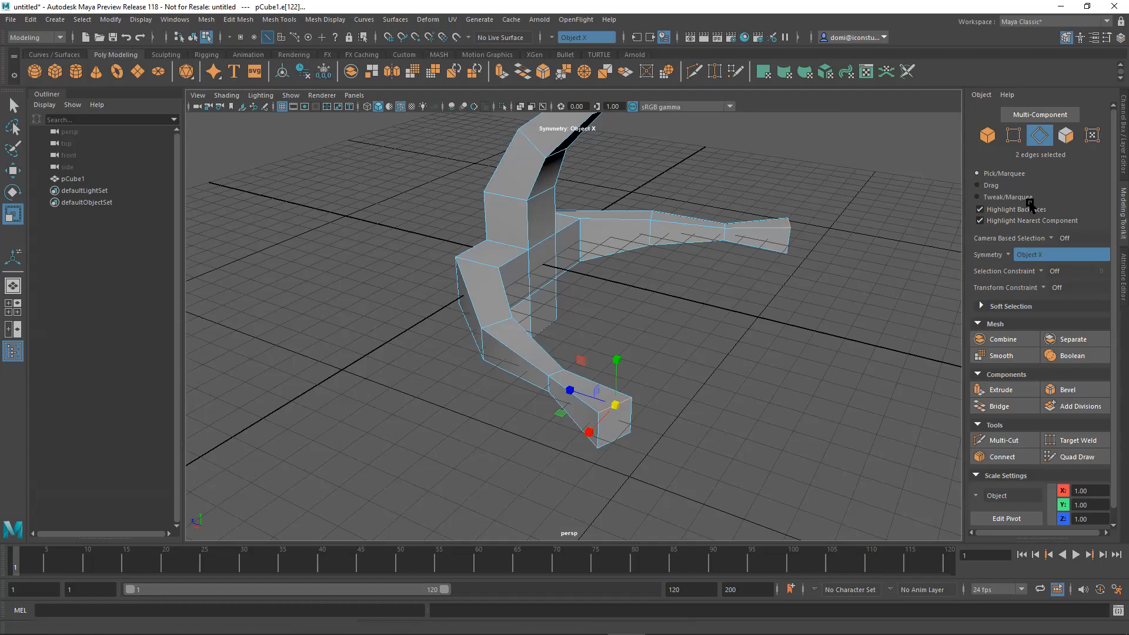
alt+drag(840, 347, 802, 330)
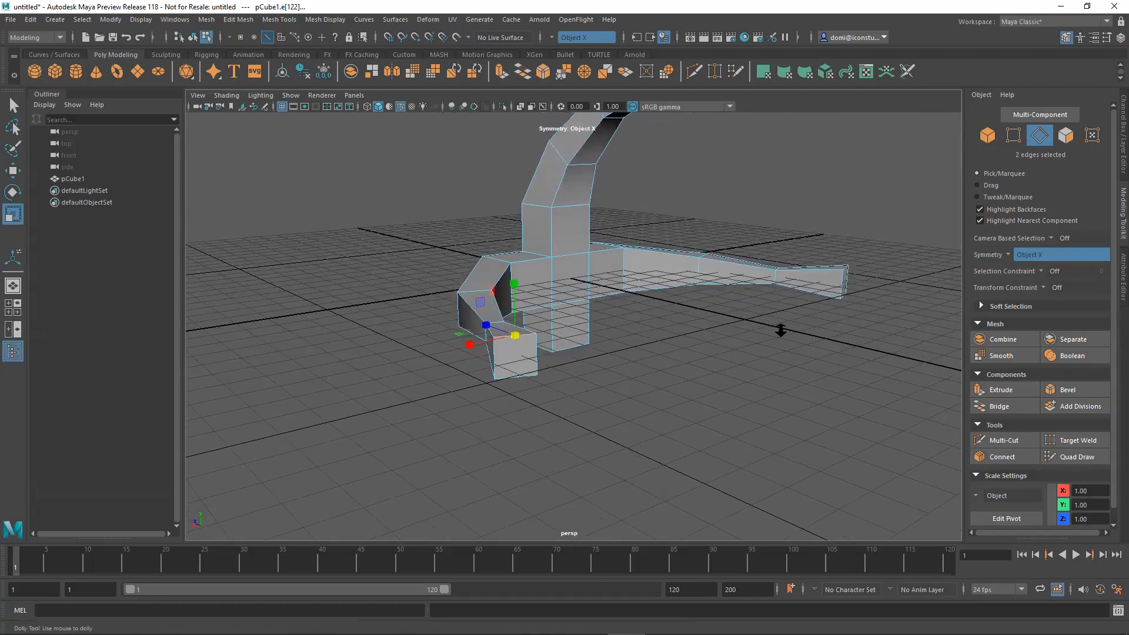
alt+right_drag(780, 328, 804, 347)
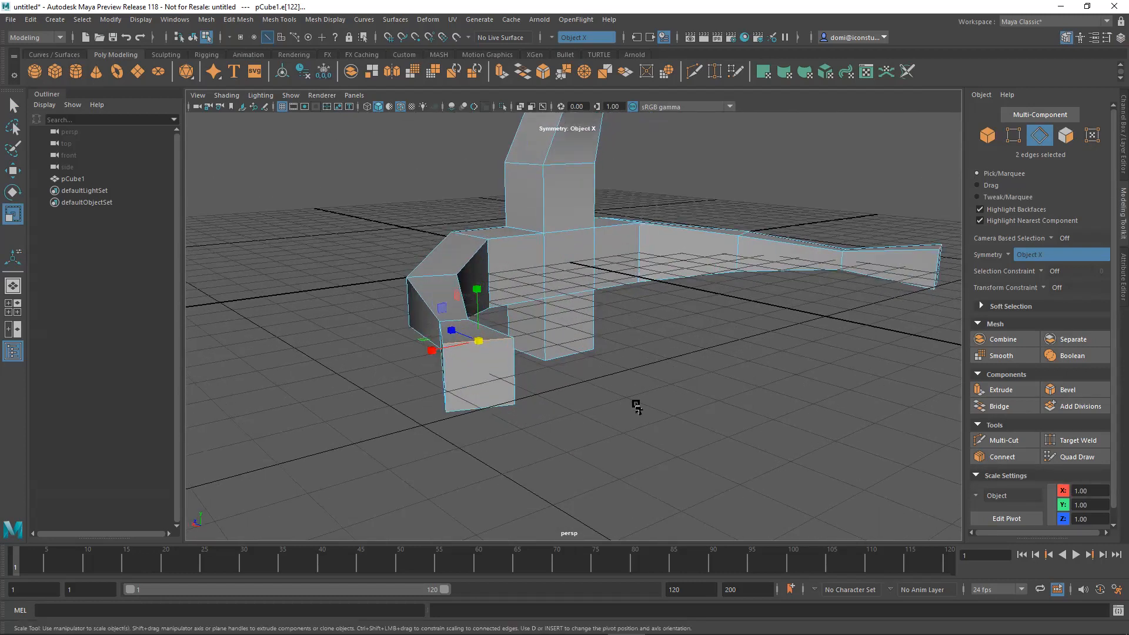
alt+drag(636, 406, 655, 397)
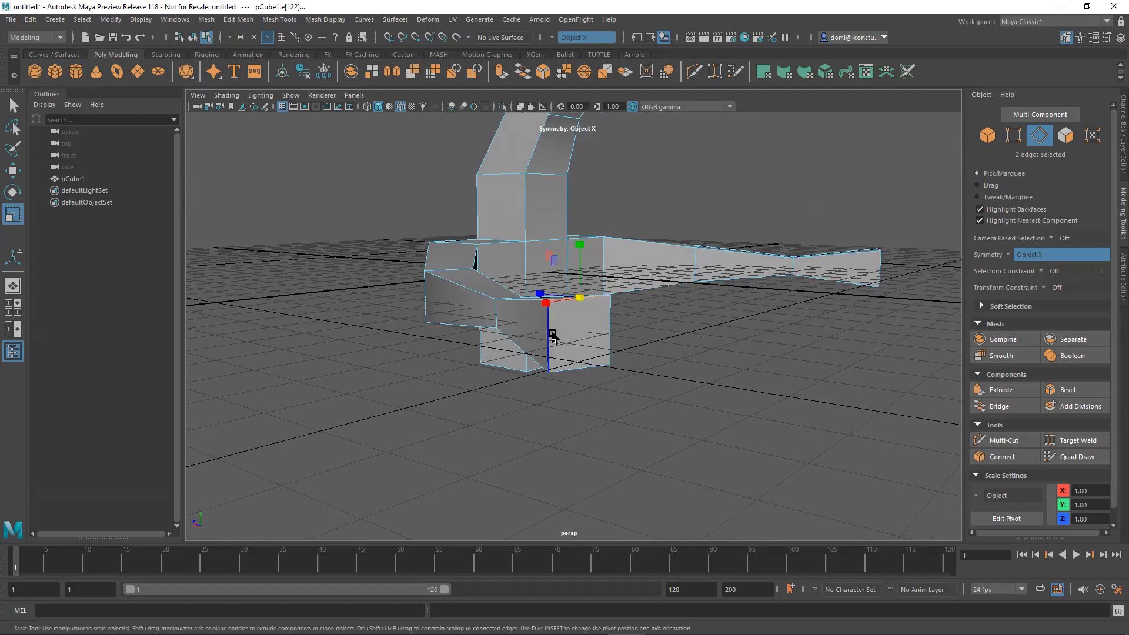
click(723, 361)
Select the end faces of both arms in face mode and uniformly scale them down into pointed tips.
key(F11)
alt+drag(796, 355, 535, 382)
click(453, 406)
click(454, 408)
drag(462, 400, 811, 270)
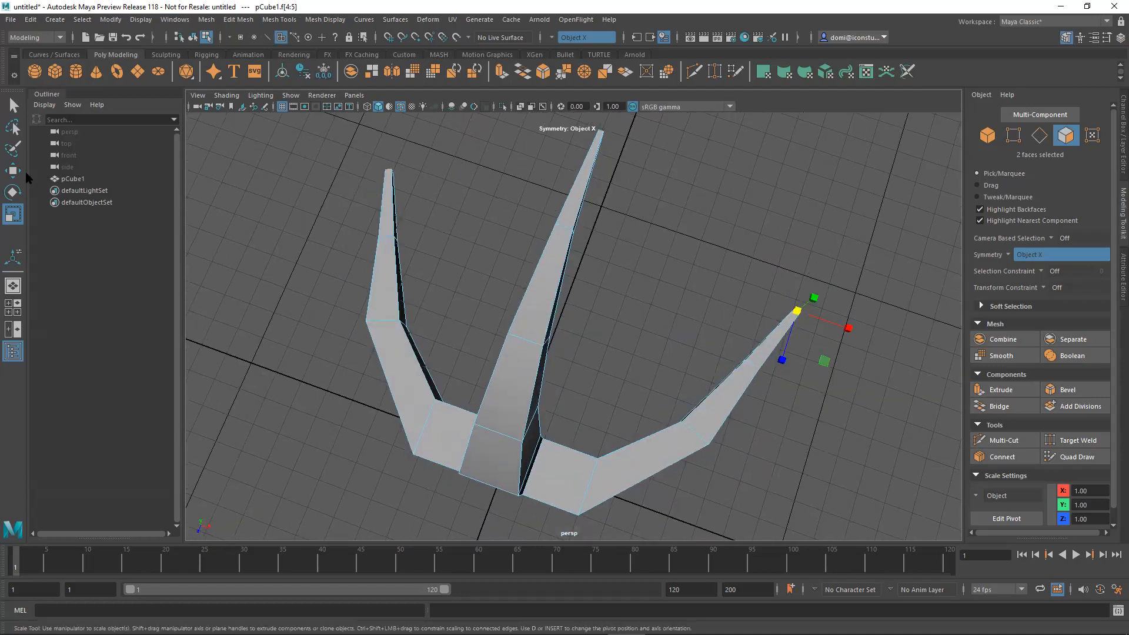
Move the tip faces of both arms inward so the arms curve like claws.
click(13, 170)
drag(858, 332, 660, 259)
alt+drag(597, 390, 545, 360)
Select the face on the underside of the central column and turn symmetry off.
alt+drag(697, 341, 770, 245)
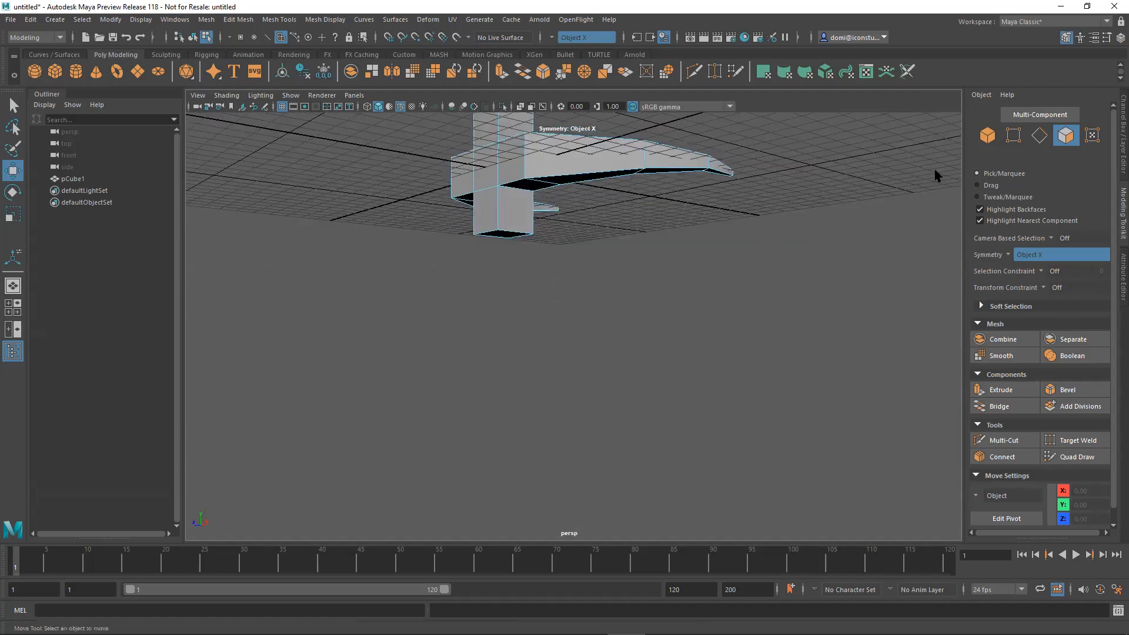
click(507, 240)
alt+drag(529, 244, 560, 231)
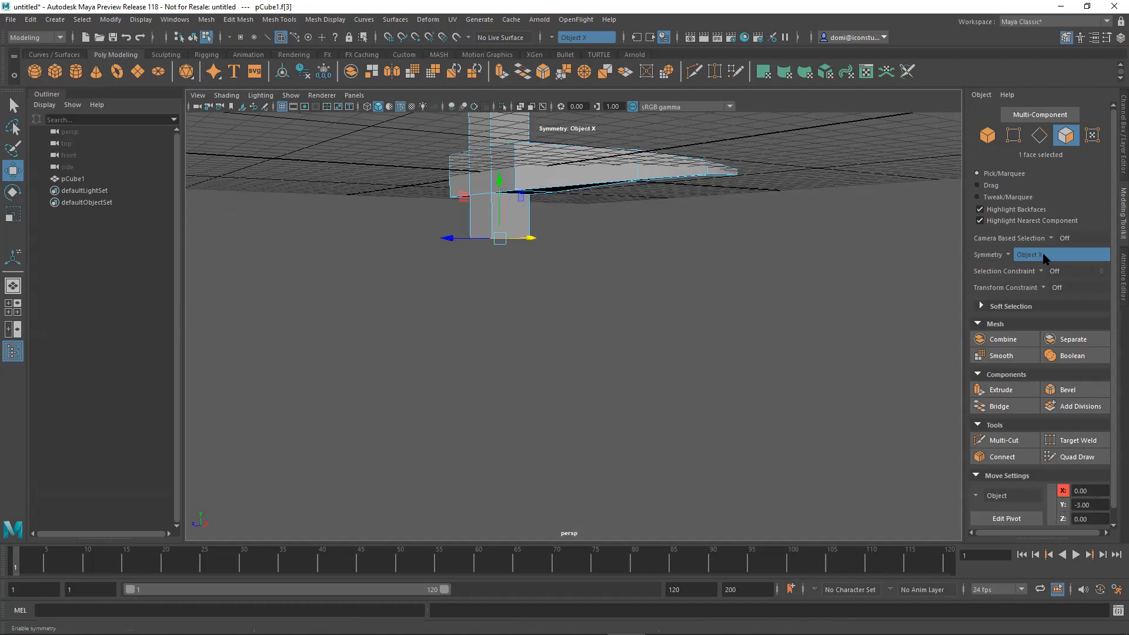
click(1009, 259)
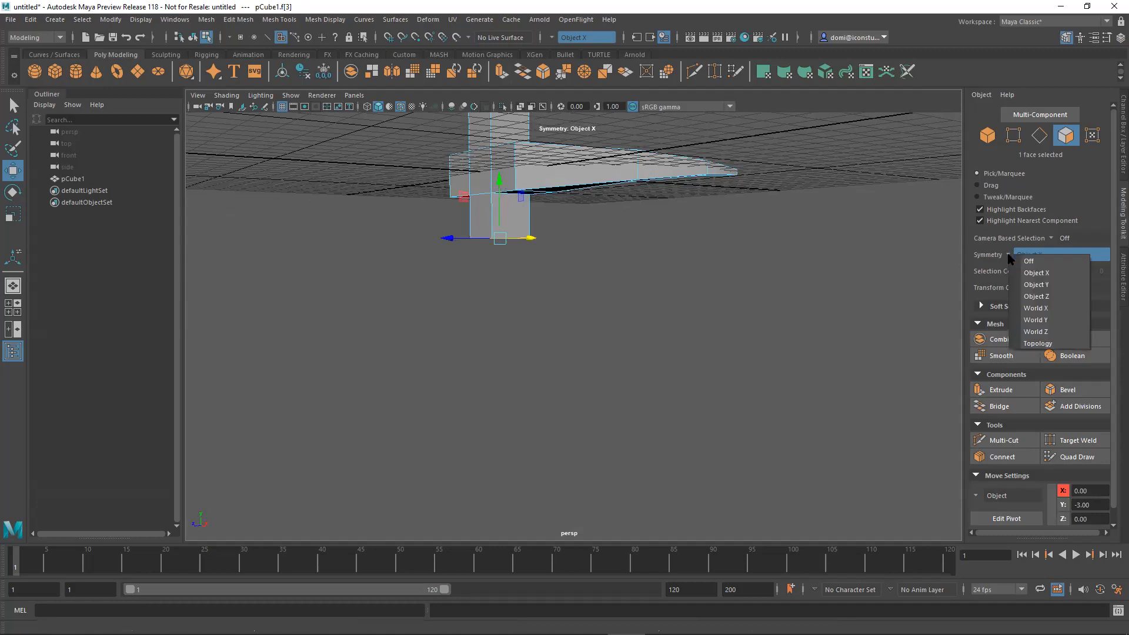
click(1006, 257)
mouse_move(603, 297)
alt+mouse_down()
mouse_move(584, 305)
mouse_move(611, 301)
alt+mouse_up()
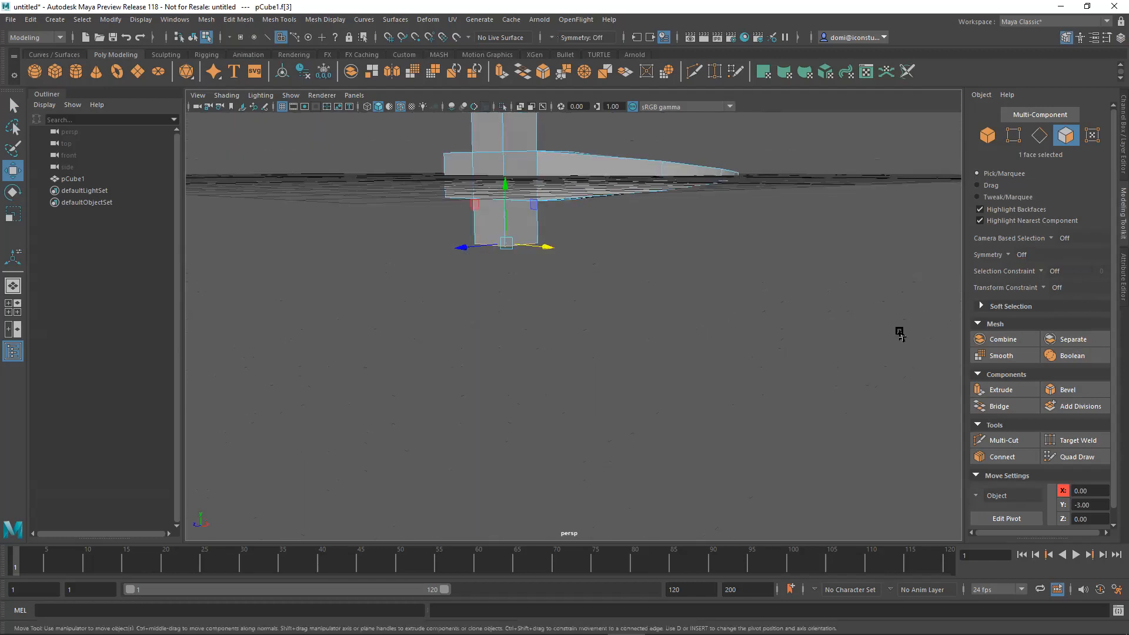
Extrude the underside face downward with a Local Translate Z of 8.8 and 4 divisions, and clear the selection.
click(999, 391)
drag(509, 288, 517, 468)
alt+drag(692, 388, 618, 385)
alt+right_drag(639, 340, 586, 345)
alt+drag(585, 344, 651, 301)
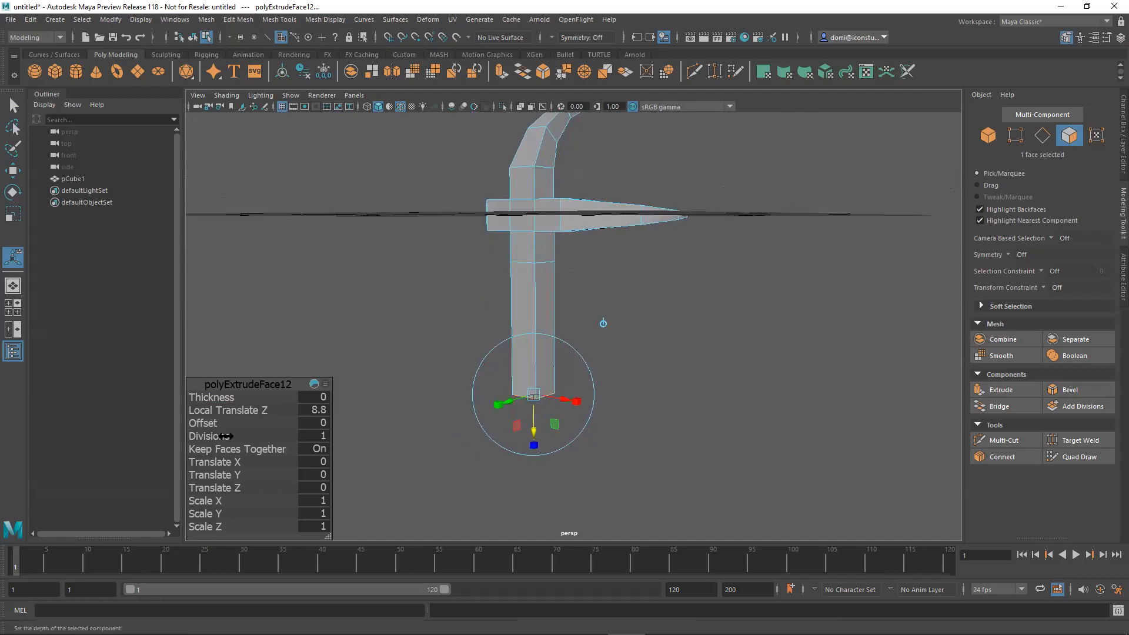
click(324, 435)
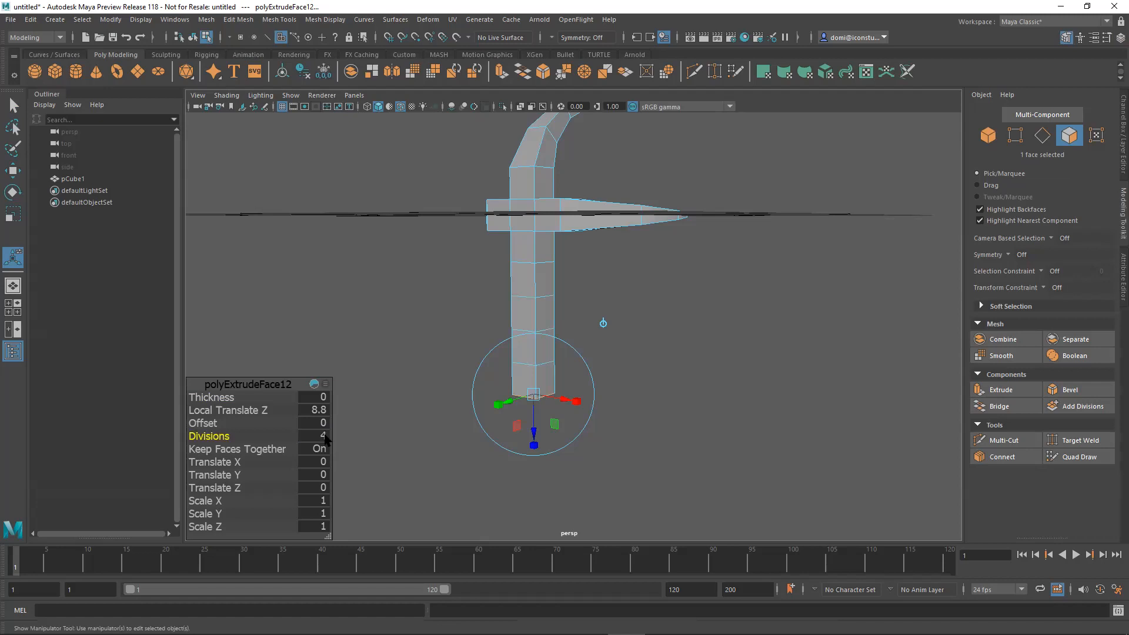
click(685, 354)
alt+drag(704, 337, 623, 333)
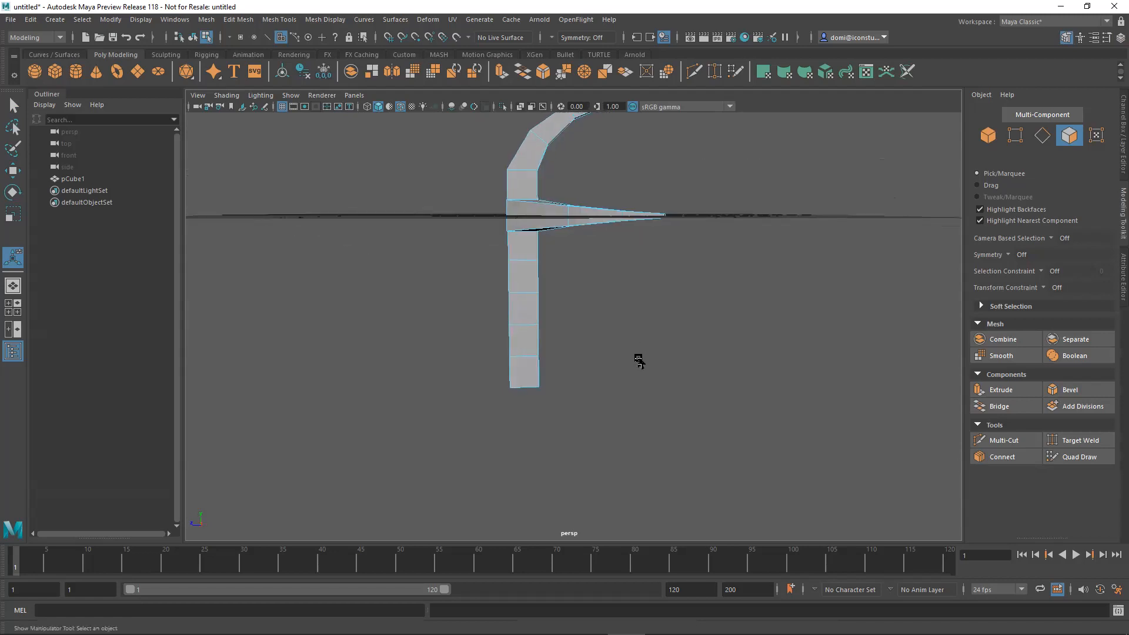
In the side view, select all vertices of the lower column's five rows and shift them along Z towards the arm tips.
key(space)
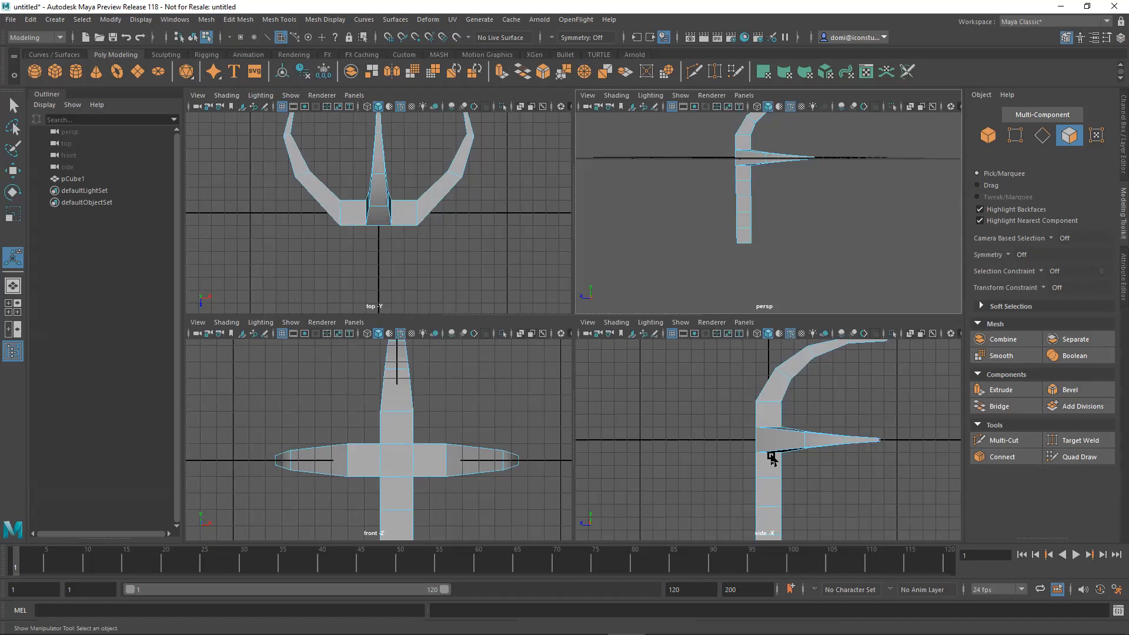
key(shift+a)
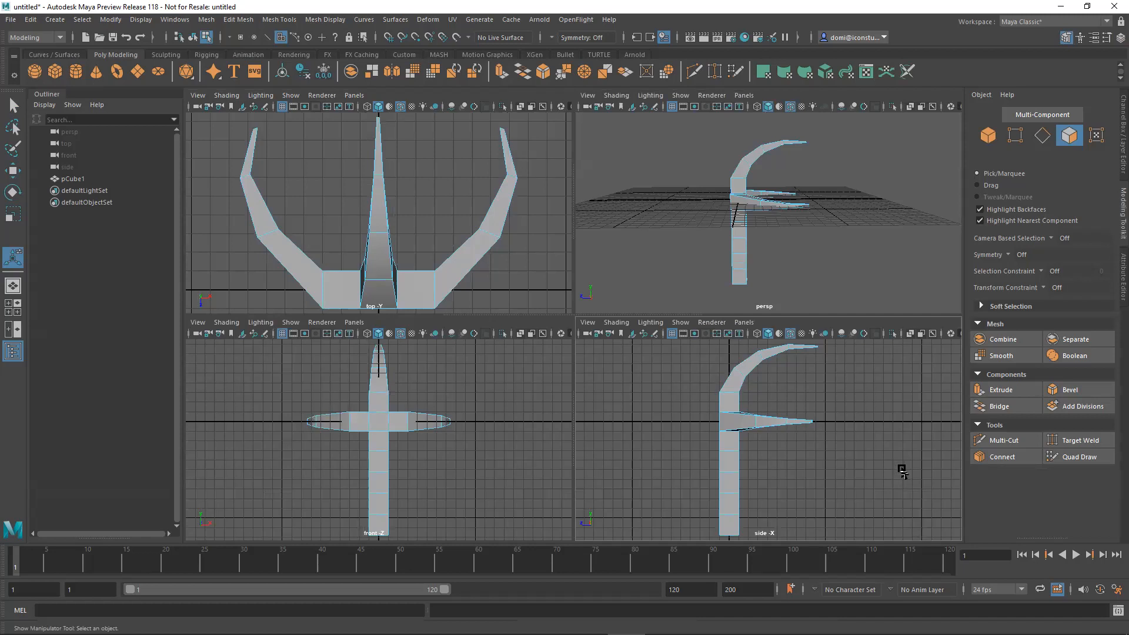
key(space)
alt+middle_drag(704, 419, 712, 328)
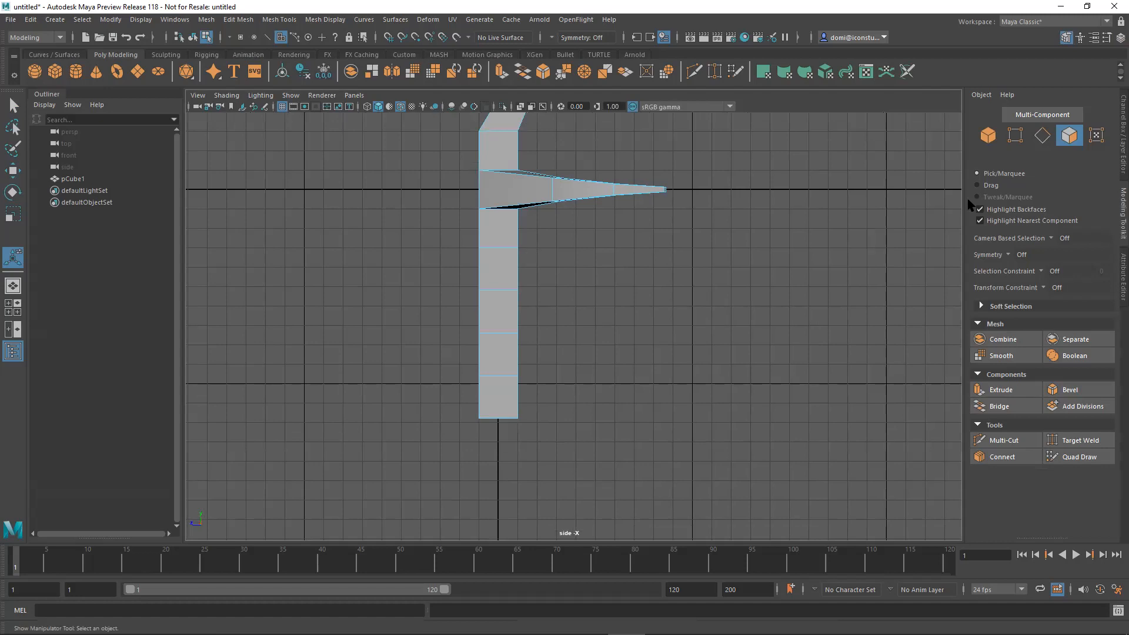
click(1014, 135)
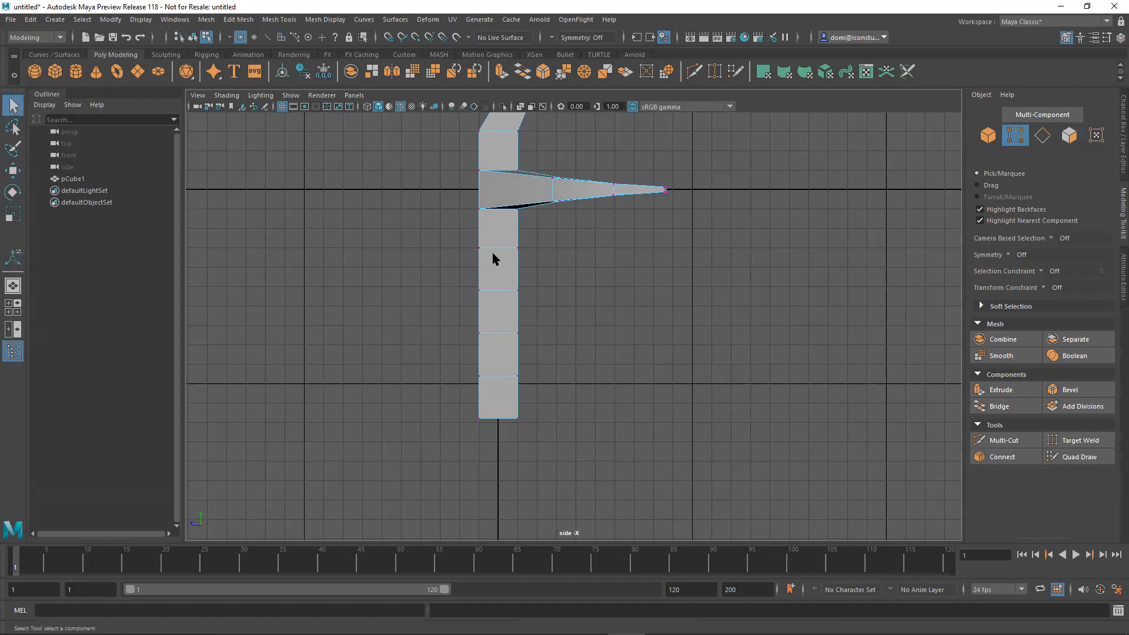
drag(451, 244, 605, 459)
click(12, 170)
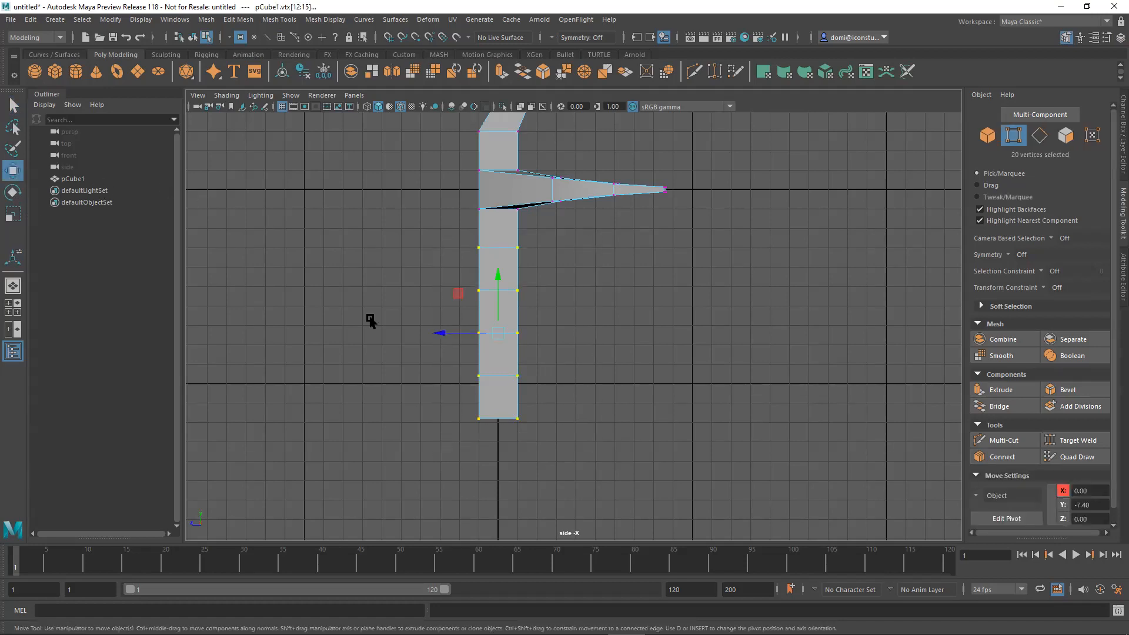
drag(439, 334, 457, 339)
Shift successively lower vertex rows further towards the arm tips to bend the column, placing the bottom three rows at Z -2.21.
drag(459, 282, 617, 453)
drag(456, 351, 584, 423)
click(634, 340)
drag(475, 375, 484, 377)
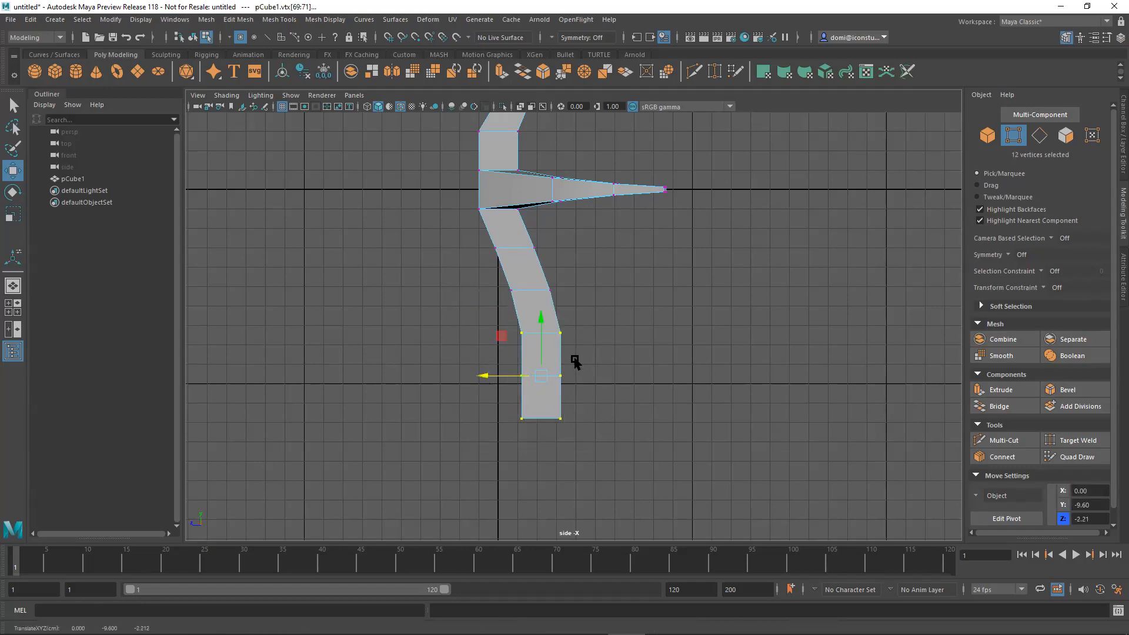
click(655, 339)
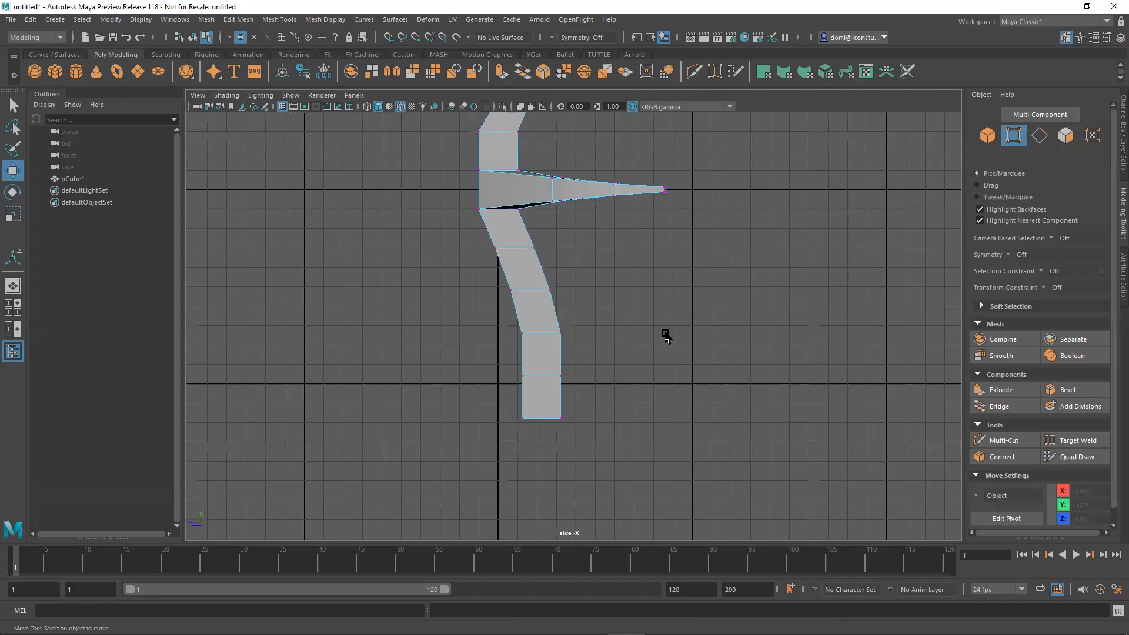
Align the three vertex rows above the bottom end of the lower column vertically with the grid lines.
right_click(665, 302)
alt+middle_drag(636, 324, 687, 367)
alt+right_drag(688, 367, 824, 382)
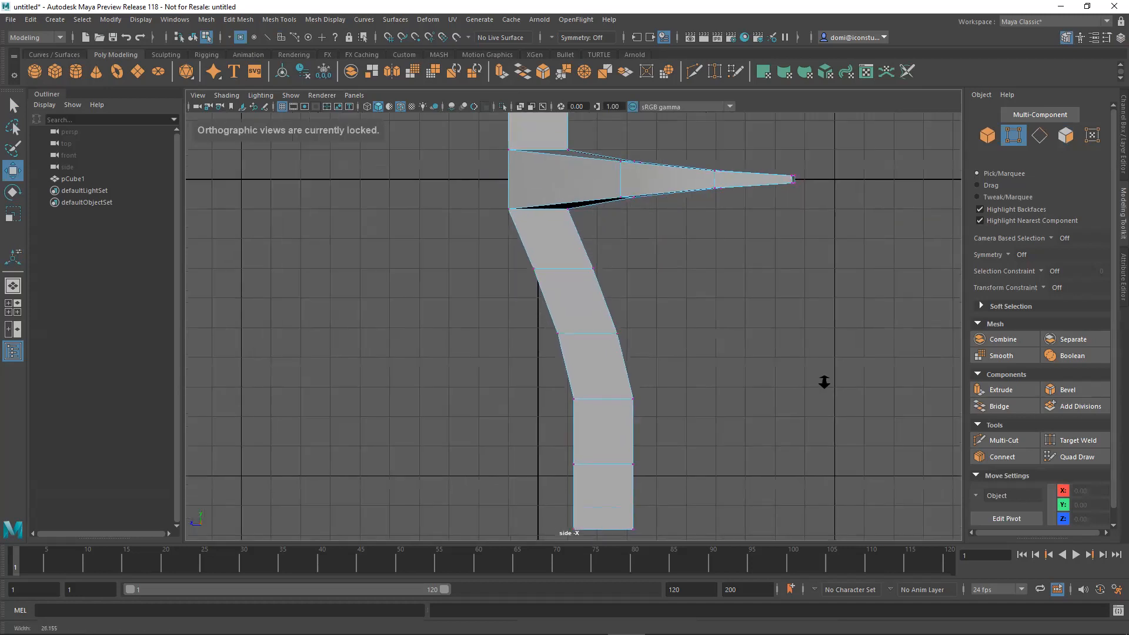
drag(524, 306, 654, 364)
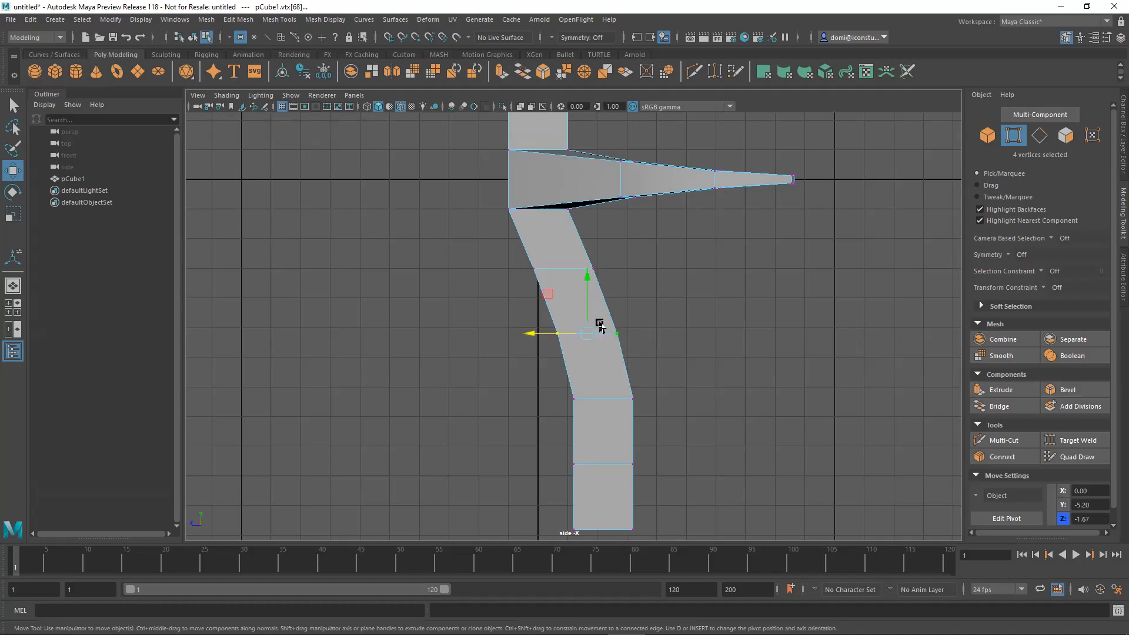
mouse_move(587, 332)
mouse_down()
mouse_move(588, 271)
mouse_move(582, 326)
mouse_up()
drag(546, 363, 661, 425)
drag(603, 338, 607, 386)
drag(532, 435, 653, 483)
key(x)
drag(603, 406, 602, 441)
Move the bottom vertex row of the lower column to Y -11 on the grid.
alt+middle_drag(730, 426, 729, 300)
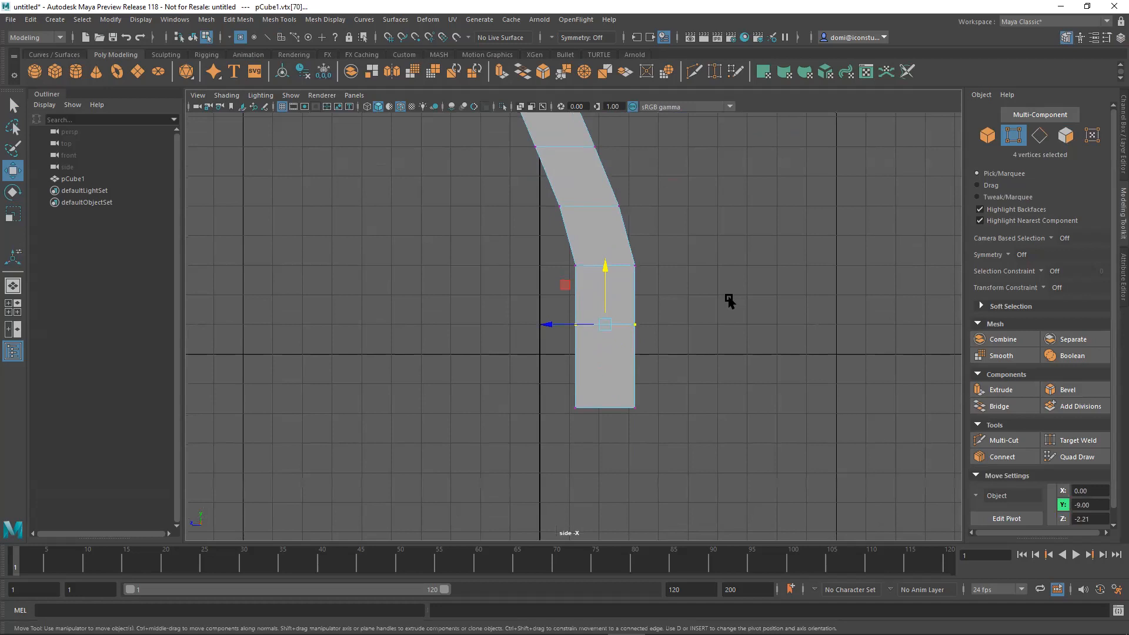
scroll(729, 300, down, 1)
drag(525, 366, 654, 421)
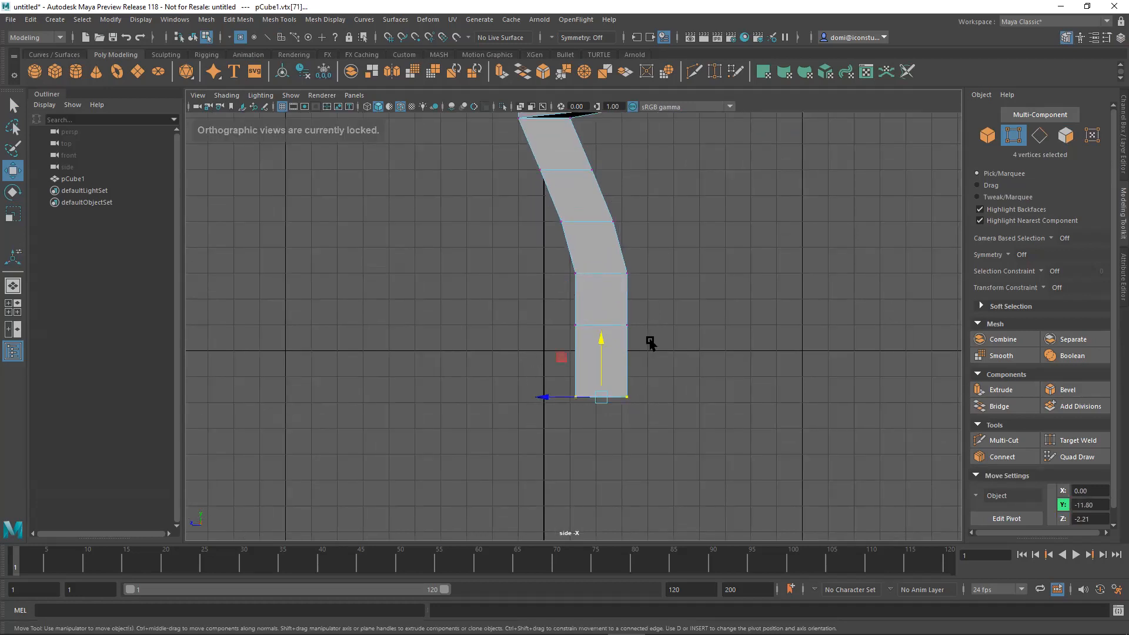
mouse_move(600, 398)
mouse_down()
mouse_move(602, 351)
mouse_move(602, 379)
mouse_up()
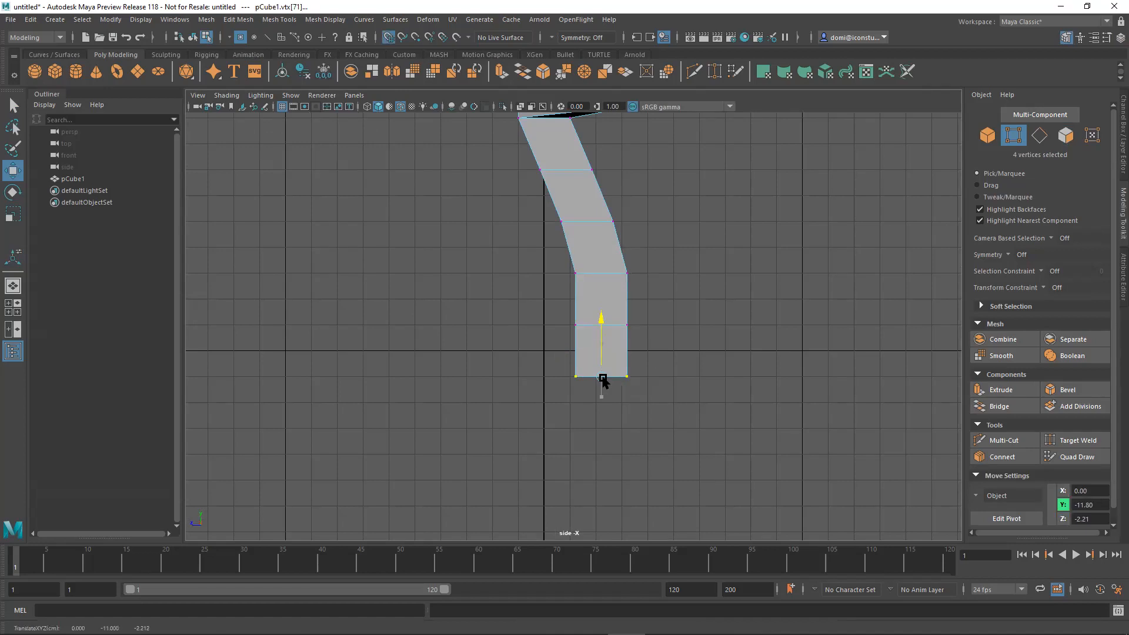
click(736, 336)
Pull the arm-side vertices of the lower column's rows progressively further outward along Z to flare it into a wide tail.
alt+middle_drag(710, 295, 686, 381)
alt+right_drag(685, 368, 447, 359)
alt+middle_drag(447, 359, 426, 370)
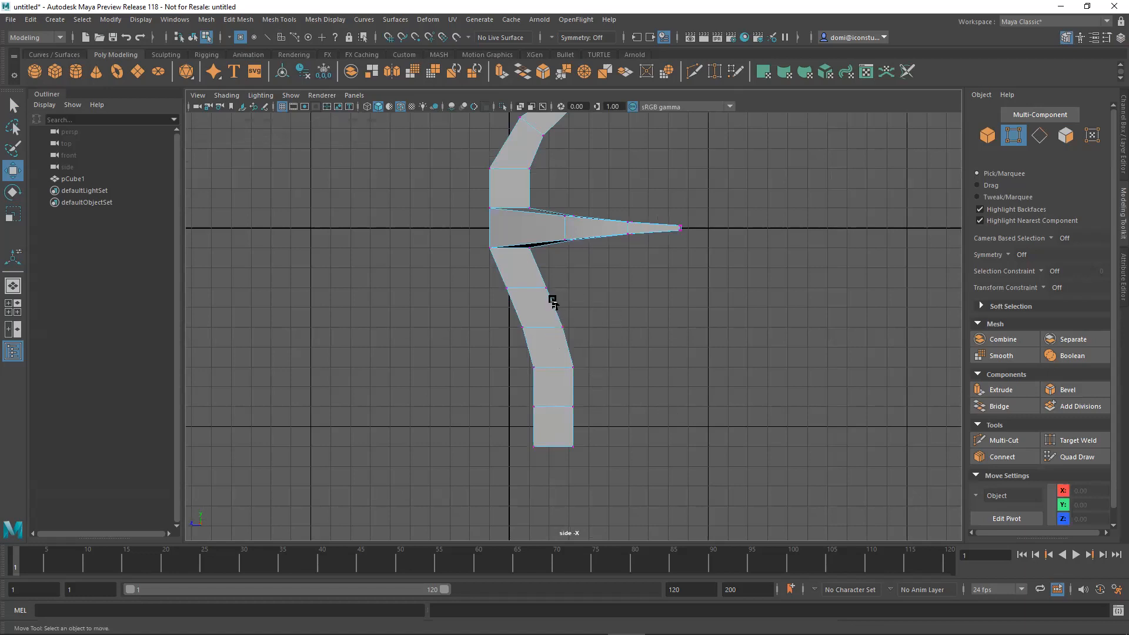
drag(549, 310, 636, 463)
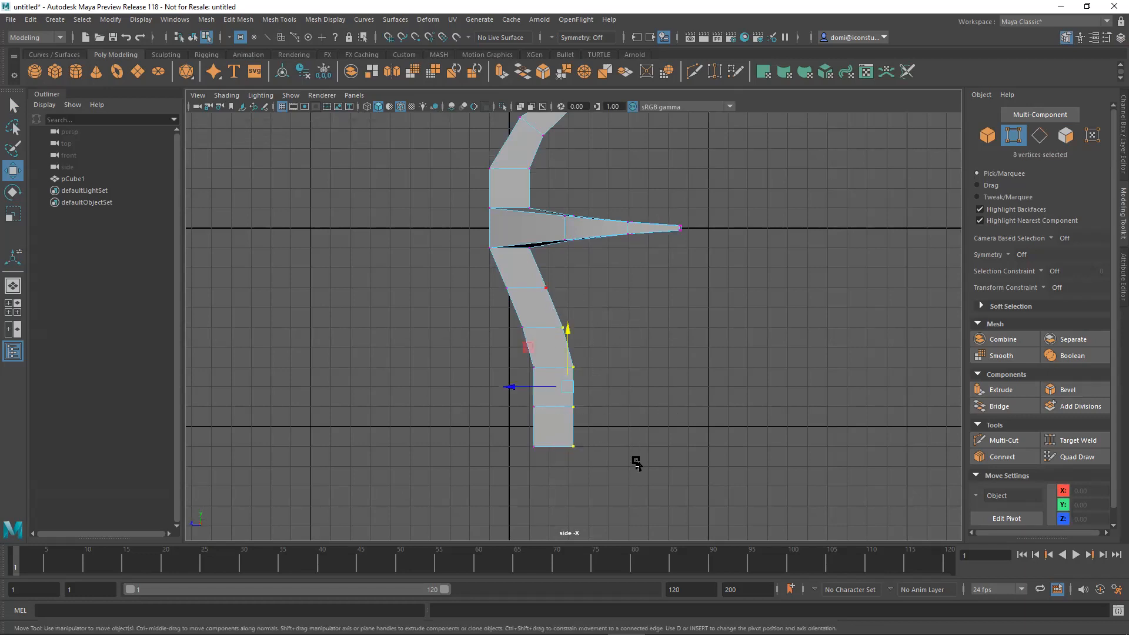
drag(513, 386, 544, 388)
click(724, 374)
drag(633, 406, 696, 457)
drag(544, 403, 585, 416)
drag(613, 400, 702, 461)
drag(597, 423, 714, 458)
drag(622, 447, 655, 465)
Shift the back vertices of the two lowest tail rows towards the arm side, placing the bottom pair at Z -3.73.
drag(509, 429, 565, 469)
drag(472, 448, 509, 459)
click(456, 383)
drag(455, 375, 600, 469)
click(566, 462)
drag(513, 448, 522, 450)
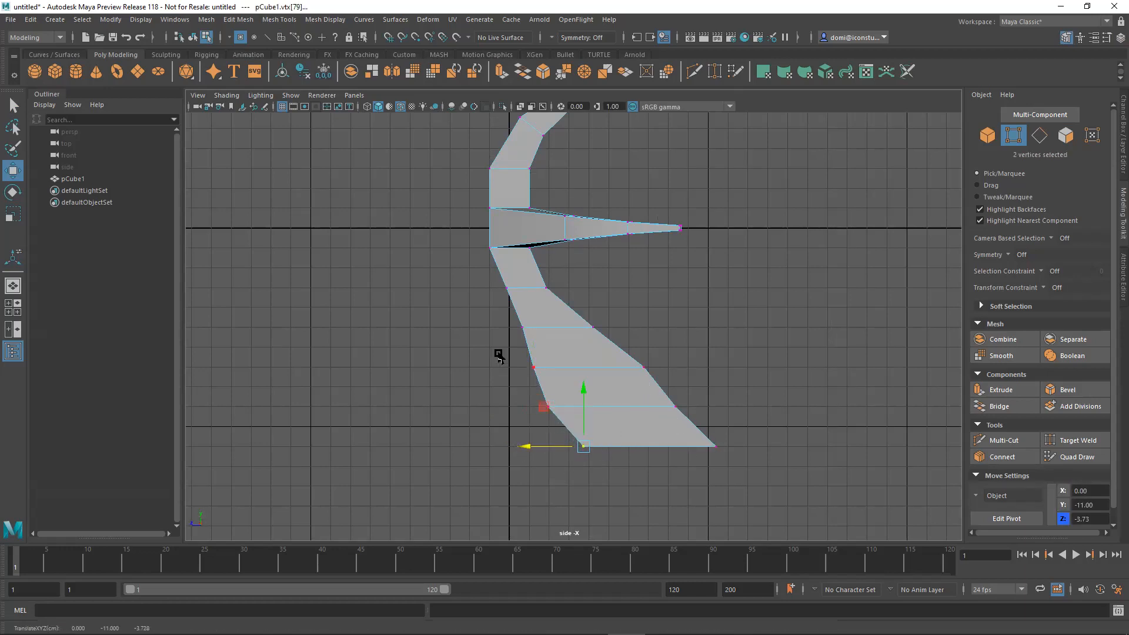
Shift the back vertices of the upper tail rows outward along Z to smooth the curve of the tail's back.
drag(489, 319, 540, 376)
drag(471, 348, 463, 350)
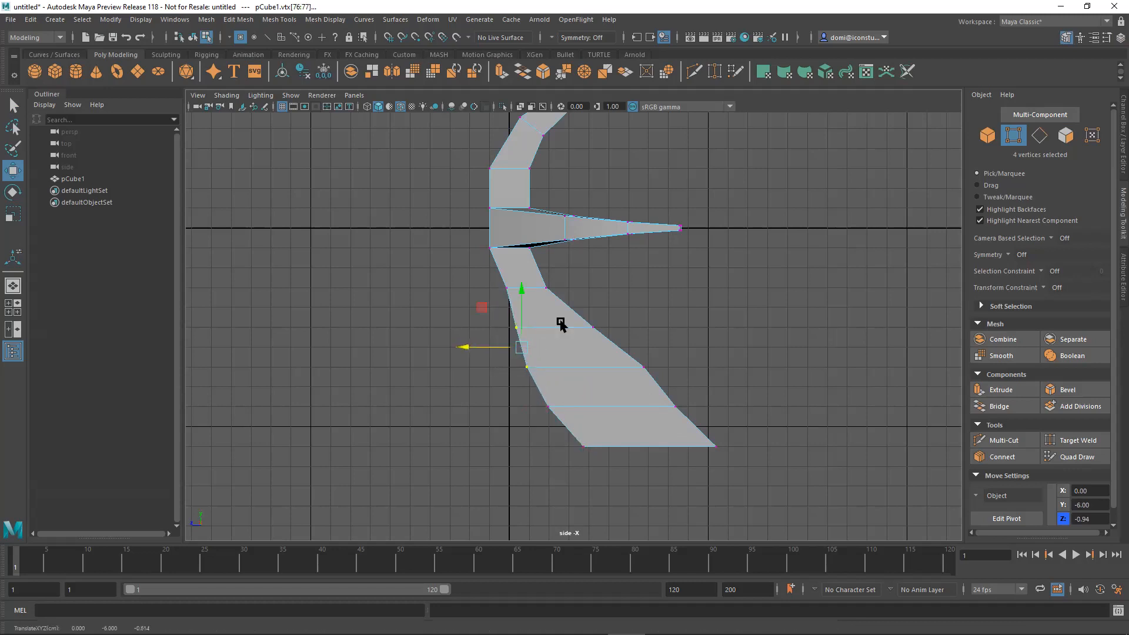
click(619, 281)
drag(486, 278, 457, 327)
click(696, 327)
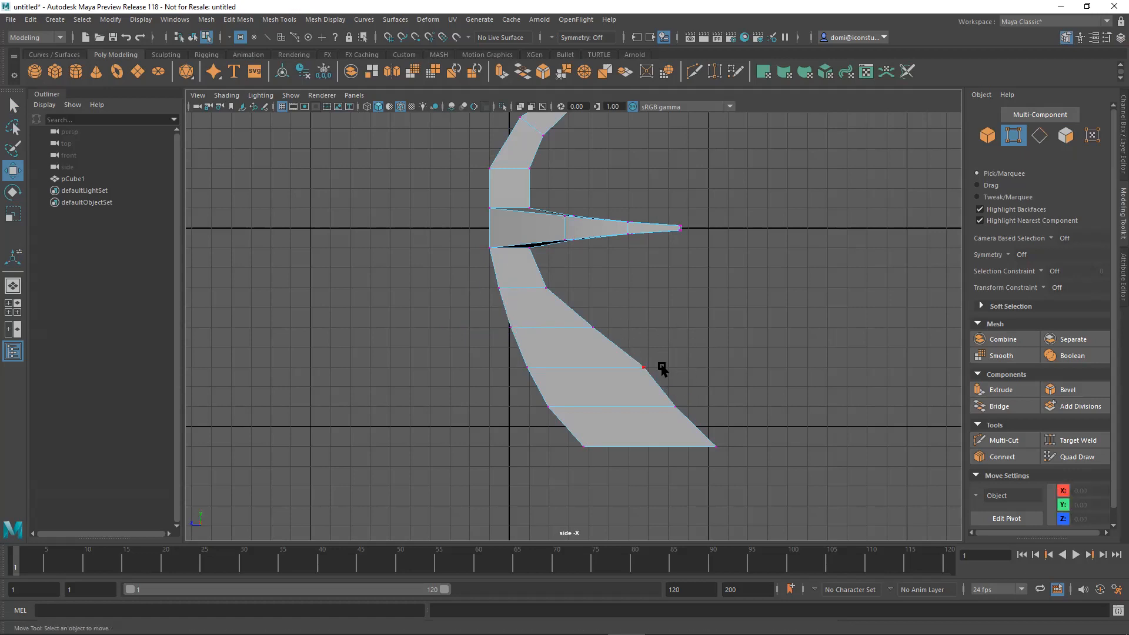
Extend the arm-side vertices of the two lowest tail rows along Z, placing the bottom pair at Z -11.88.
drag(664, 393, 752, 449)
drag(647, 429, 676, 433)
click(827, 416)
drag(828, 417, 689, 450)
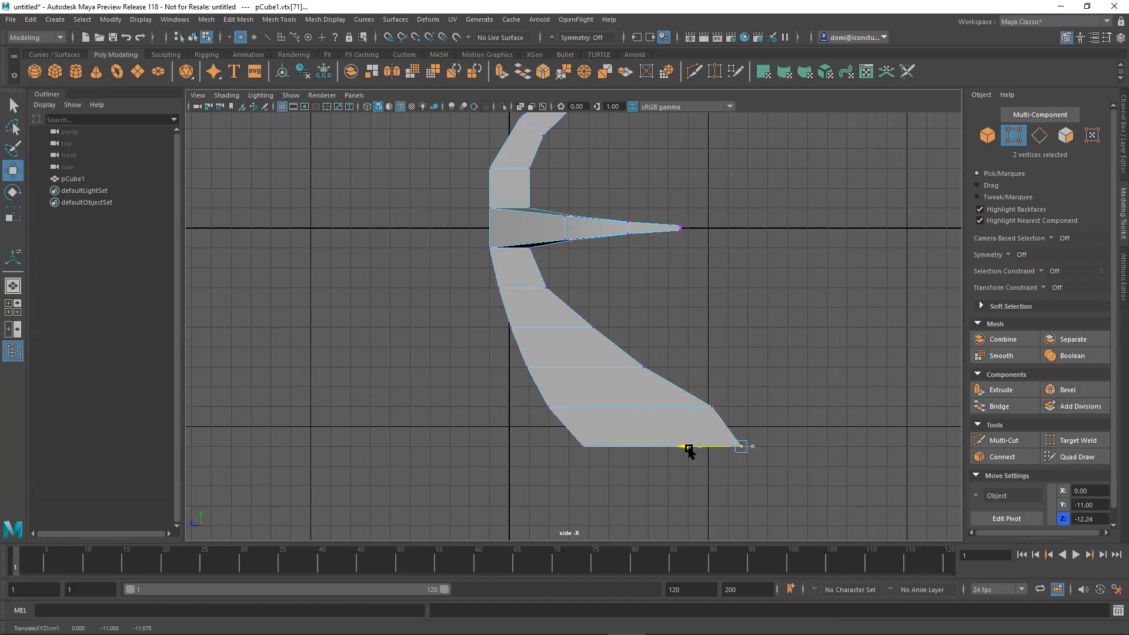
click(811, 322)
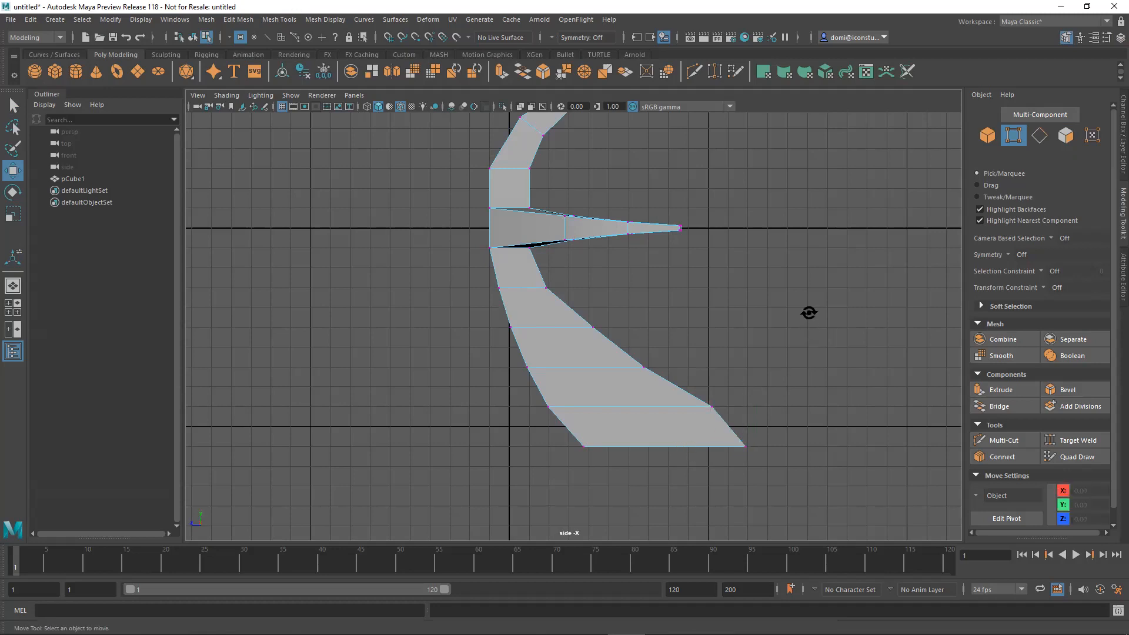
Adjust the back and front vertices of the lowest joint above the arms along Z to smooth the upper column's curve.
alt+right_drag(808, 312, 754, 372)
drag(509, 276, 563, 341)
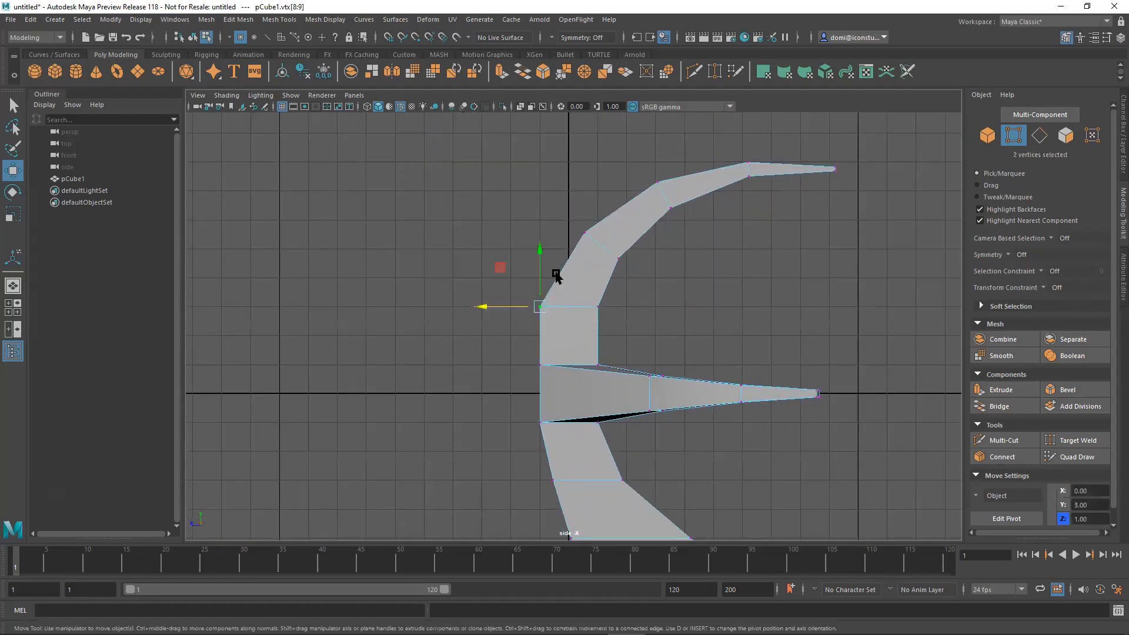
drag(485, 308, 494, 309)
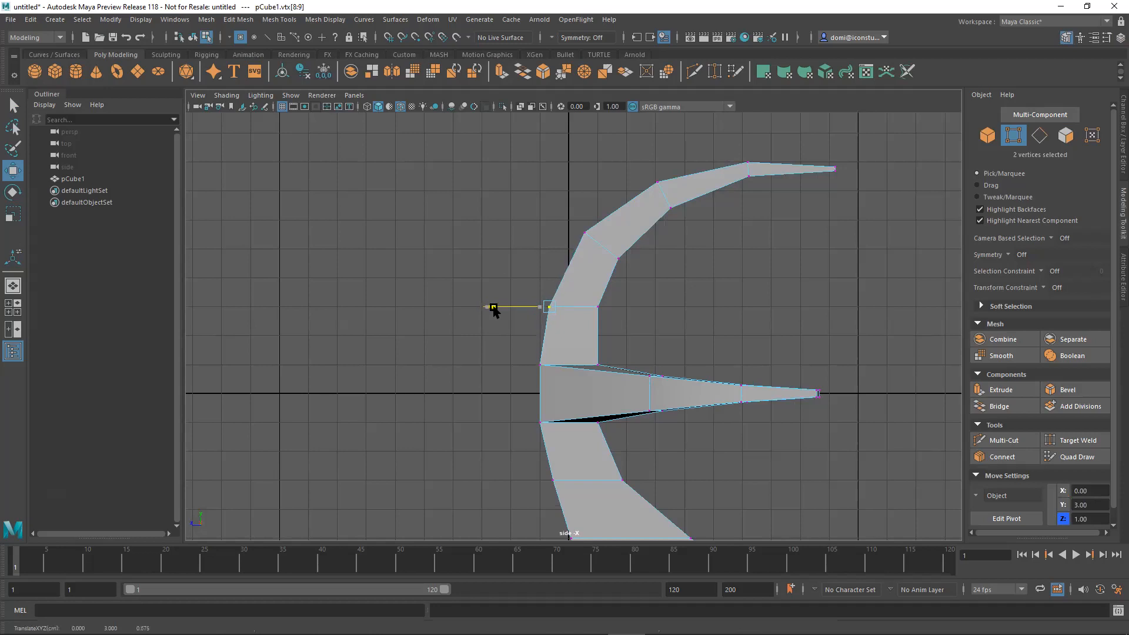
click(676, 299)
drag(668, 297, 539, 310)
click(707, 293)
Adjust the vertices of the next joint up the upper column, placing the back pair at Y 5.49 and Z -0.63.
drag(597, 245, 617, 260)
click(564, 206)
drag(565, 205, 586, 235)
Lower the arm-side vertices of the tail's Y -5 and Y -7 rows slightly and clear the selection.
alt+middle_drag(686, 298, 682, 182)
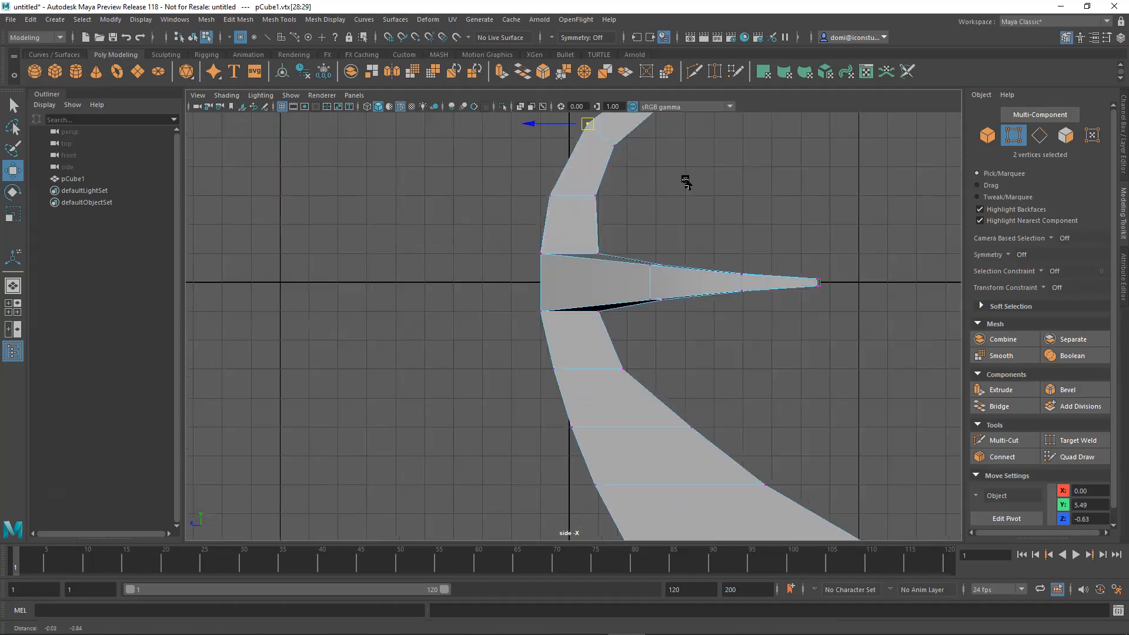
alt+middle_drag(796, 345, 786, 255)
drag(729, 288, 669, 335)
drag(768, 372, 752, 399)
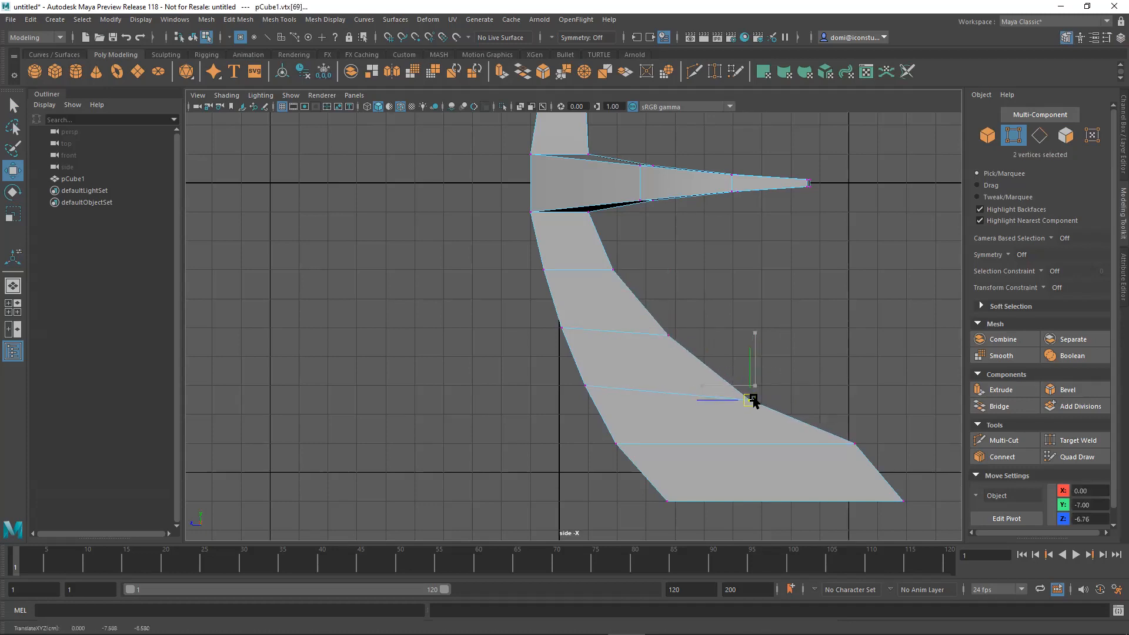
click(865, 335)
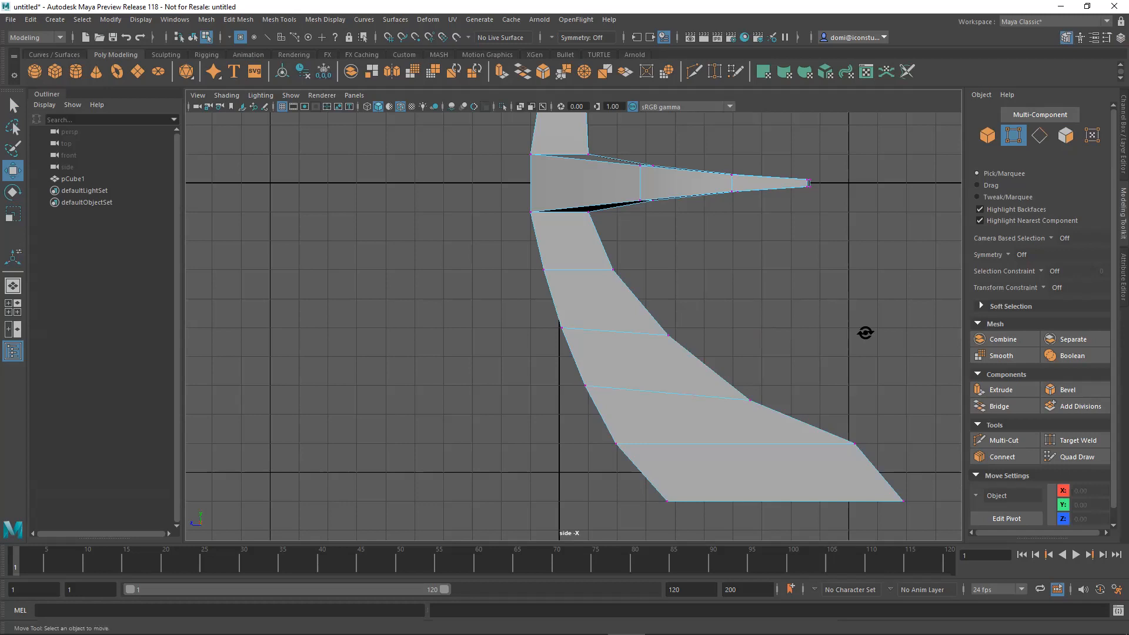
Move the back vertex pair of the tail's Y -3 row along Z to smooth the rear curve.
alt+right_drag(866, 333, 568, 382)
drag(507, 307, 544, 336)
click(487, 327)
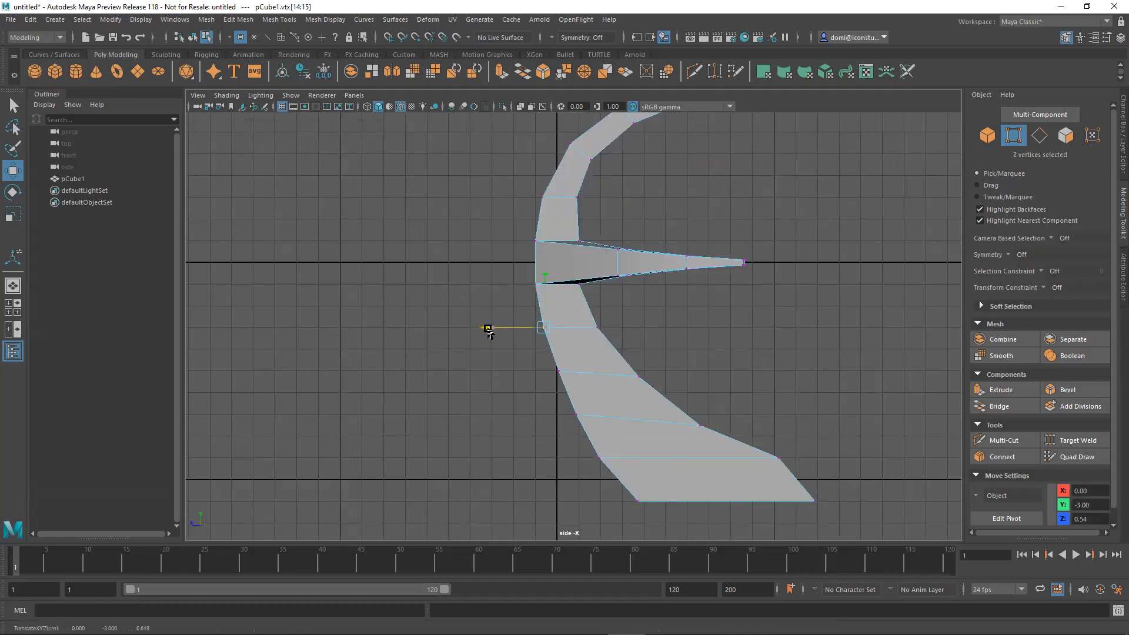
Move the back vertices of the central block to Z 1.27, then shift the tail's Y -3 back pair along Z to match.
click(591, 259)
drag(503, 222, 544, 310)
drag(481, 265, 474, 268)
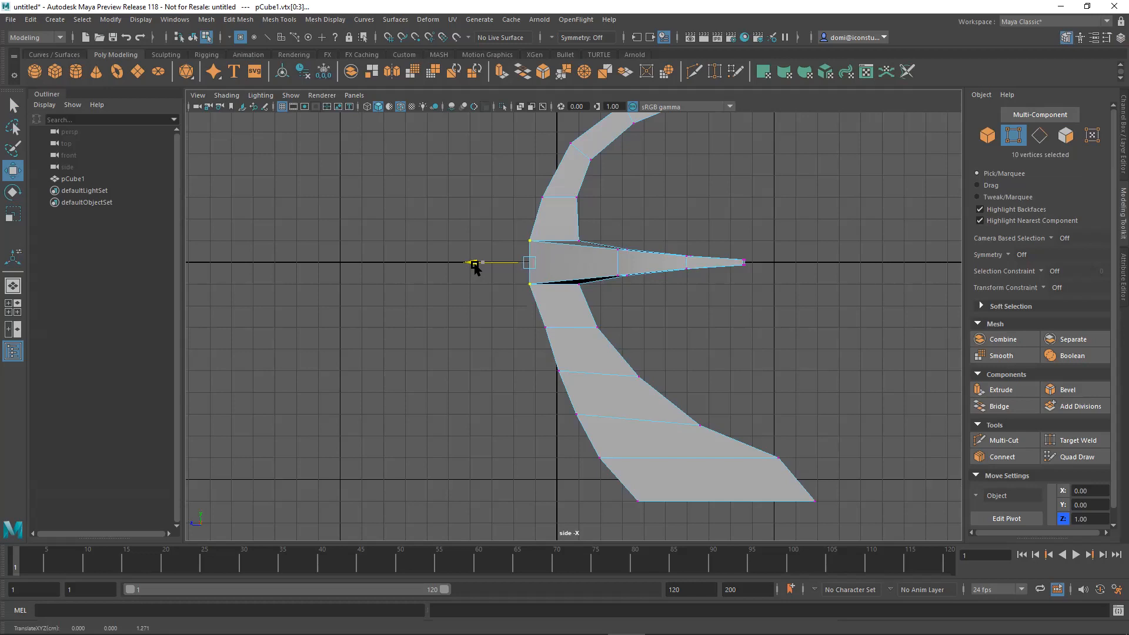
click(677, 308)
drag(537, 311, 481, 330)
click(728, 324)
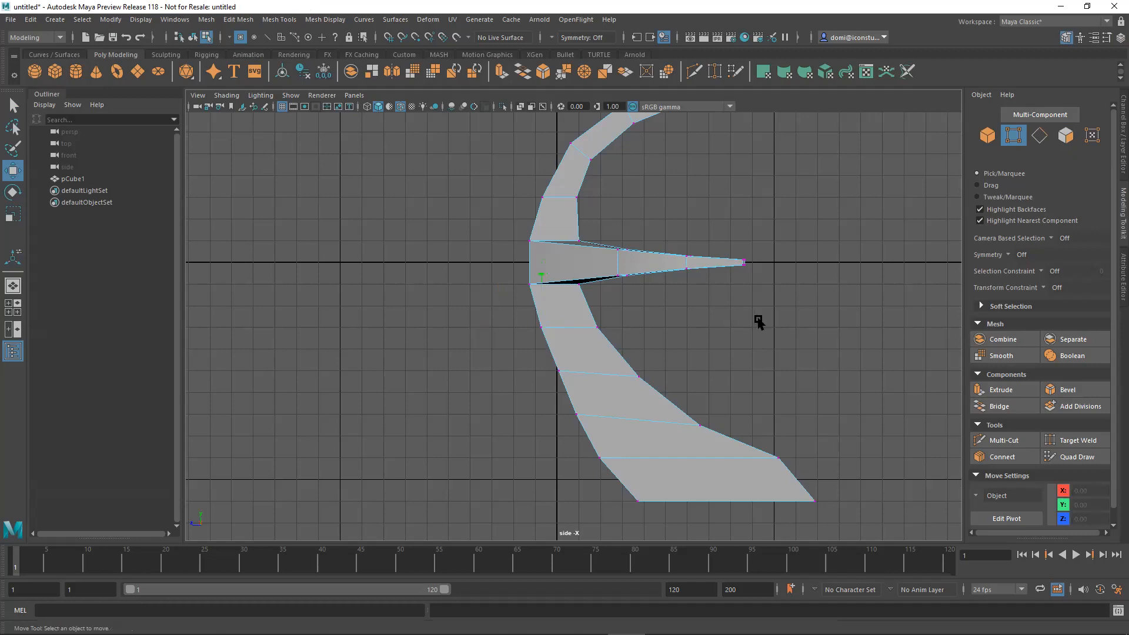
Examine the reshaped model in four views and from above in perspective, checking the back of the arms.
key(space)
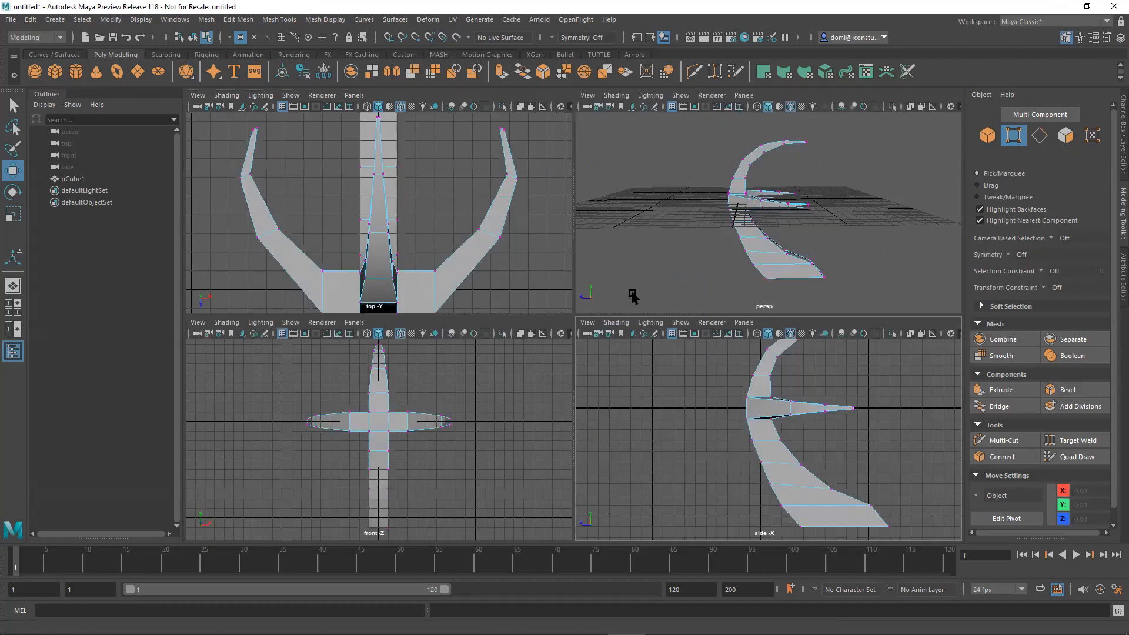
key(shift+a)
alt+drag(853, 249, 879, 244)
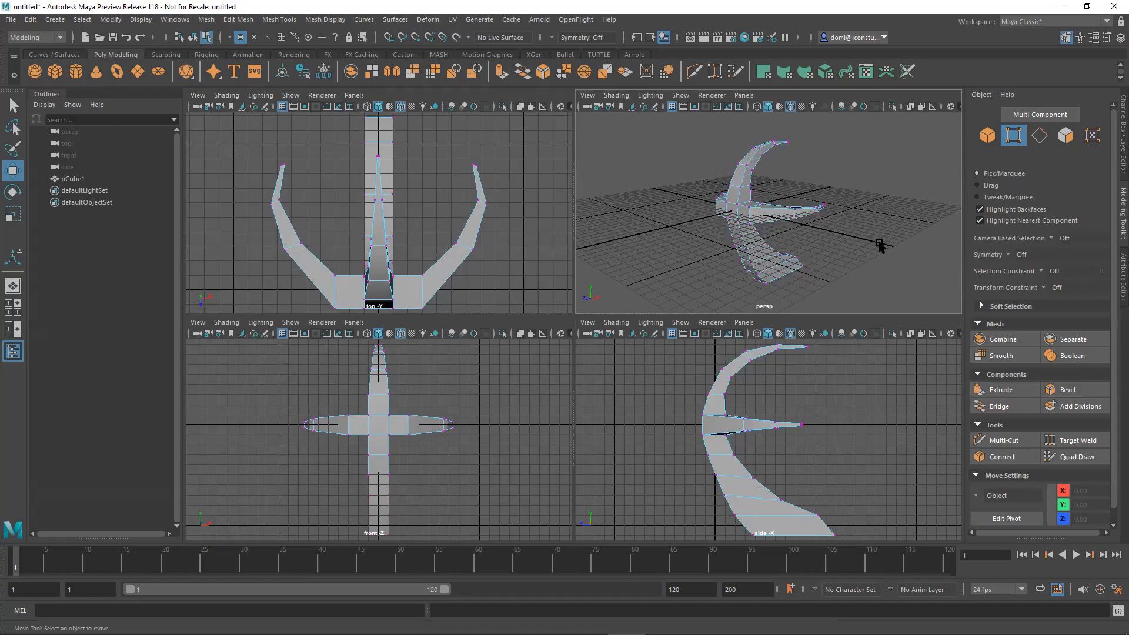
key(space)
alt+drag(728, 294, 809, 403)
alt+middle_drag(809, 403, 783, 269)
alt+drag(783, 269, 780, 249)
alt+right_drag(654, 321, 869, 320)
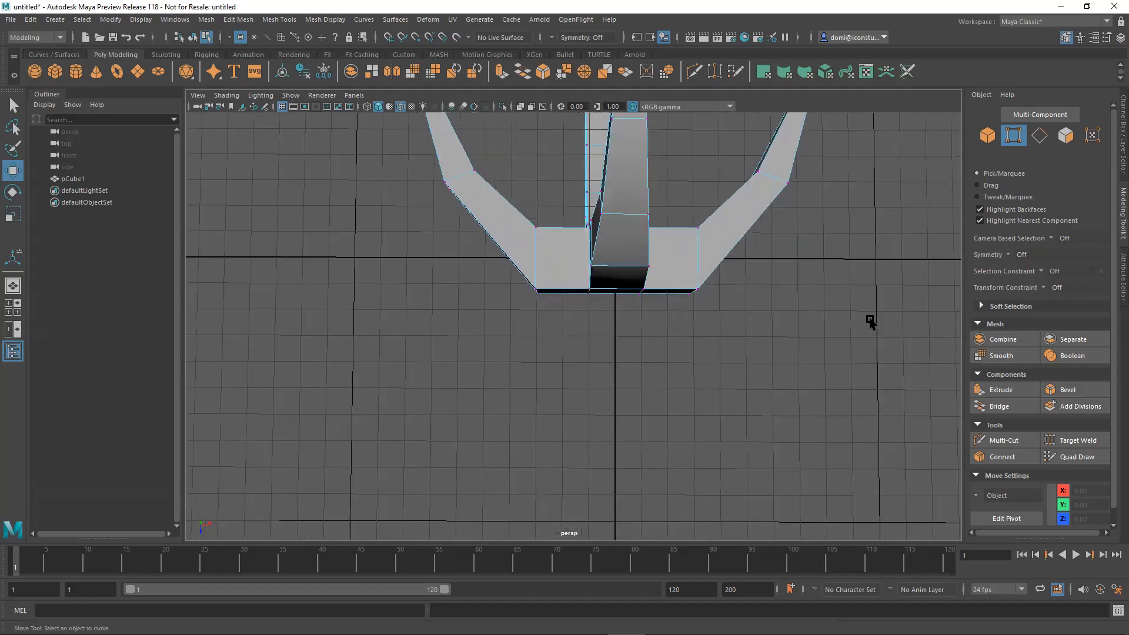
alt+middle_drag(767, 330, 754, 357)
alt+drag(719, 354, 736, 352)
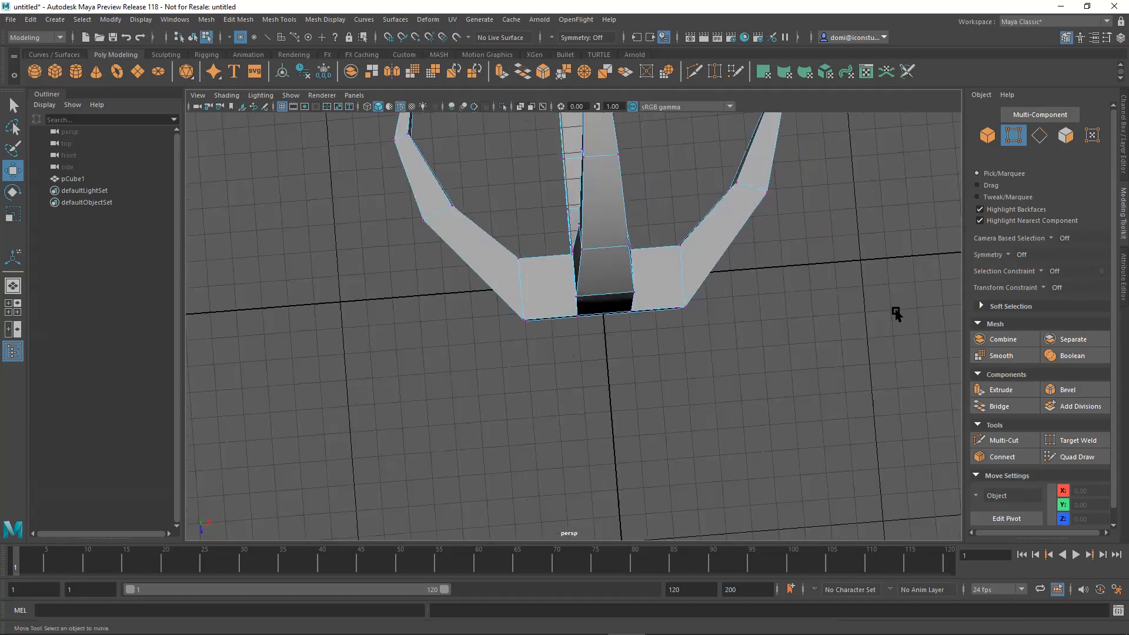
alt+drag(879, 341, 772, 342)
Move the four back vertices at the arms' first joints along Z to about 0.79 in the top view.
drag(501, 289, 549, 381)
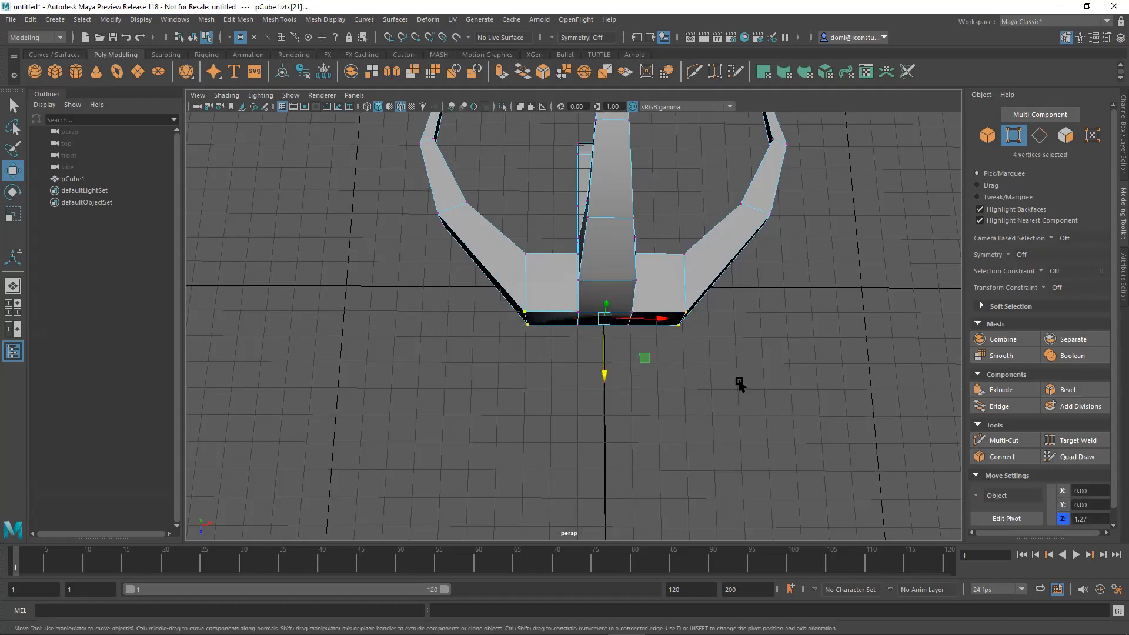
key(space)
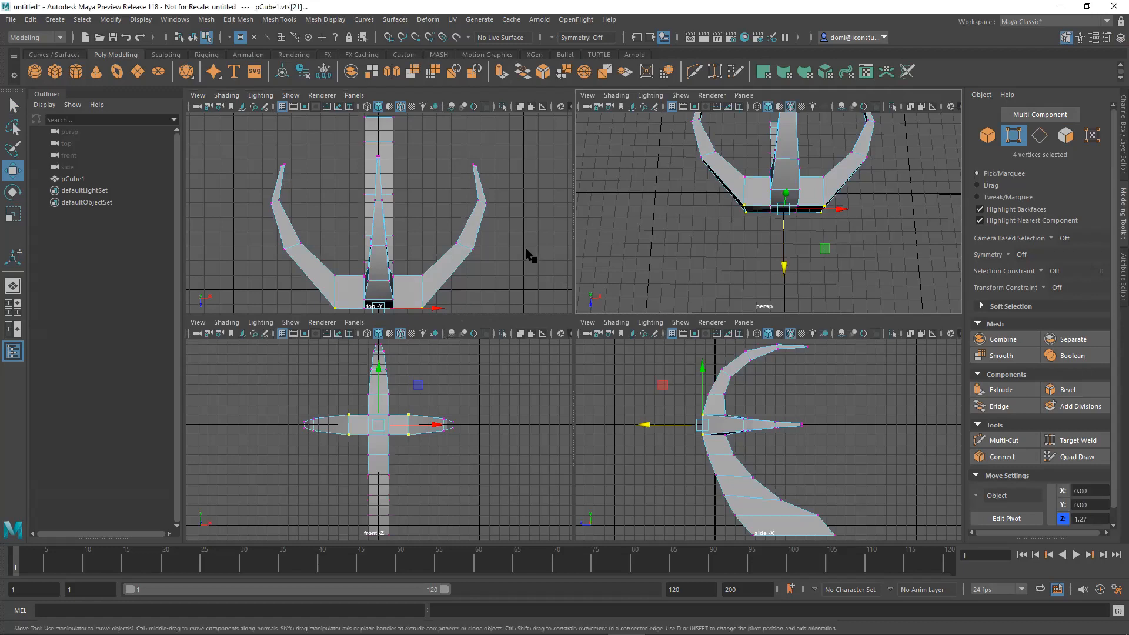
key(space)
scroll(700, 328, up, 3)
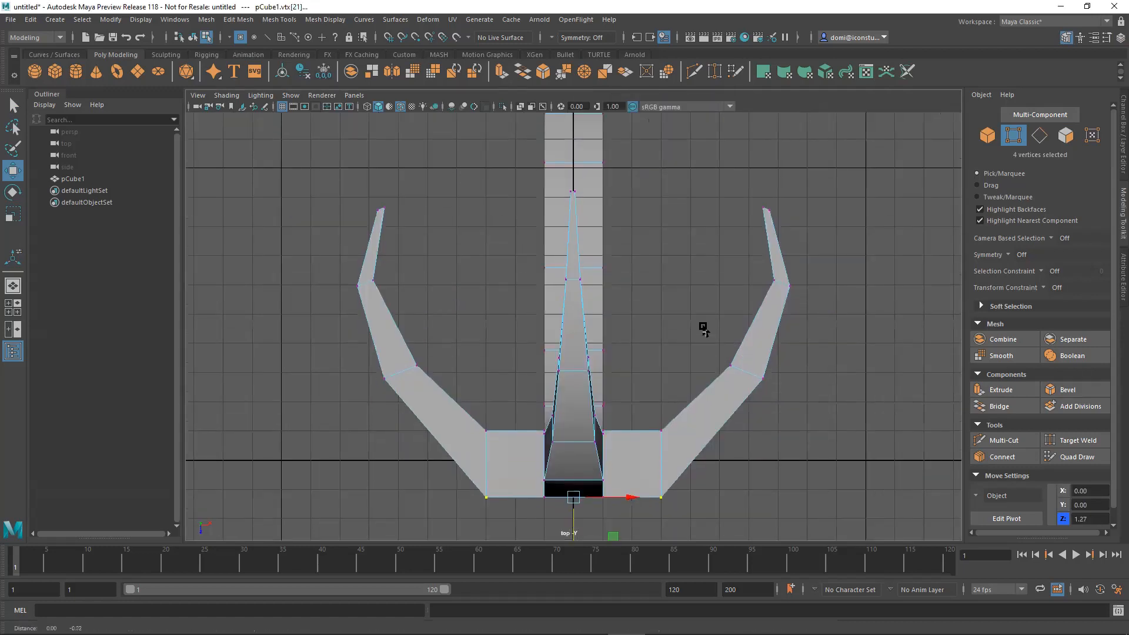
drag(571, 438, 572, 422)
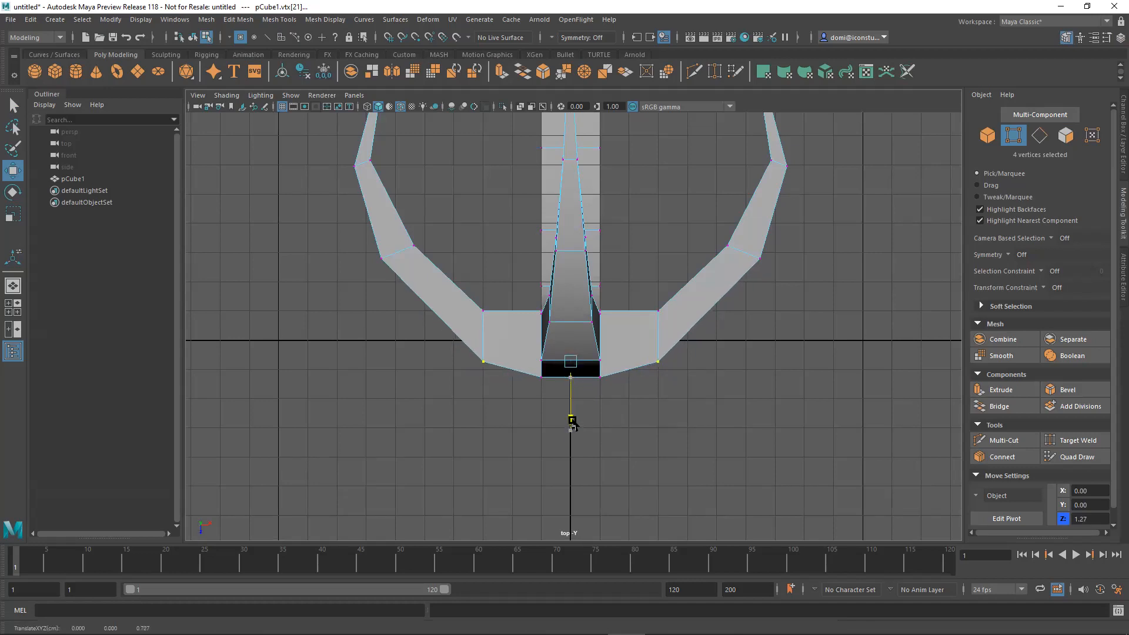
Shift the inner vertices of both arms' first joints along Z toward the claw tips and clear the selection.
click(538, 294)
drag(469, 277, 511, 328)
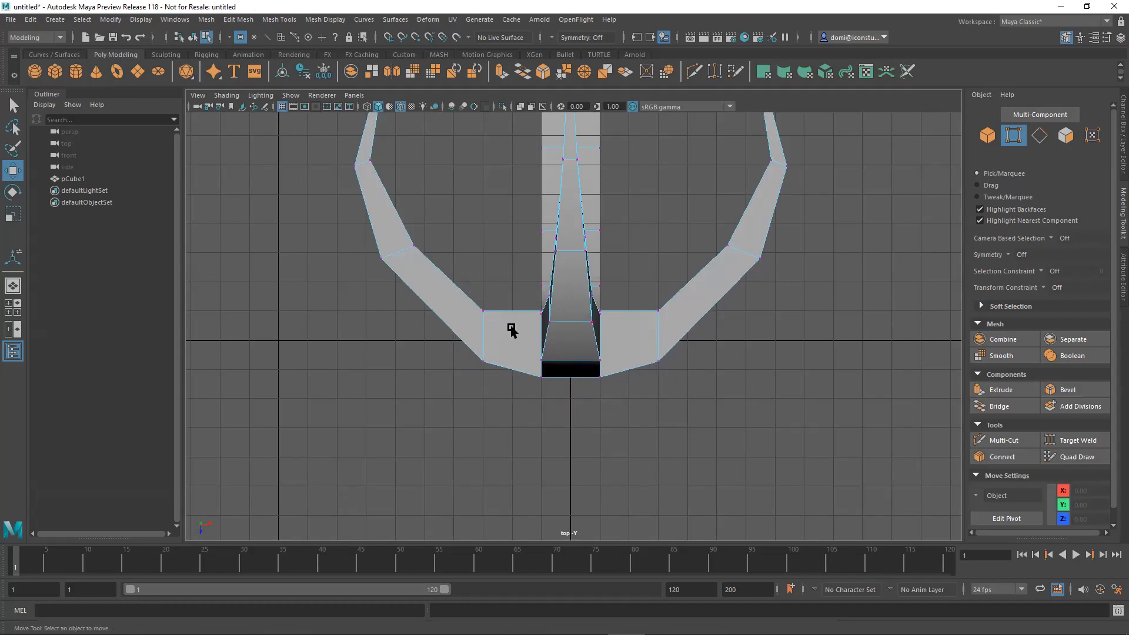
shift+drag(638, 277, 665, 321)
drag(569, 385, 573, 373)
click(750, 364)
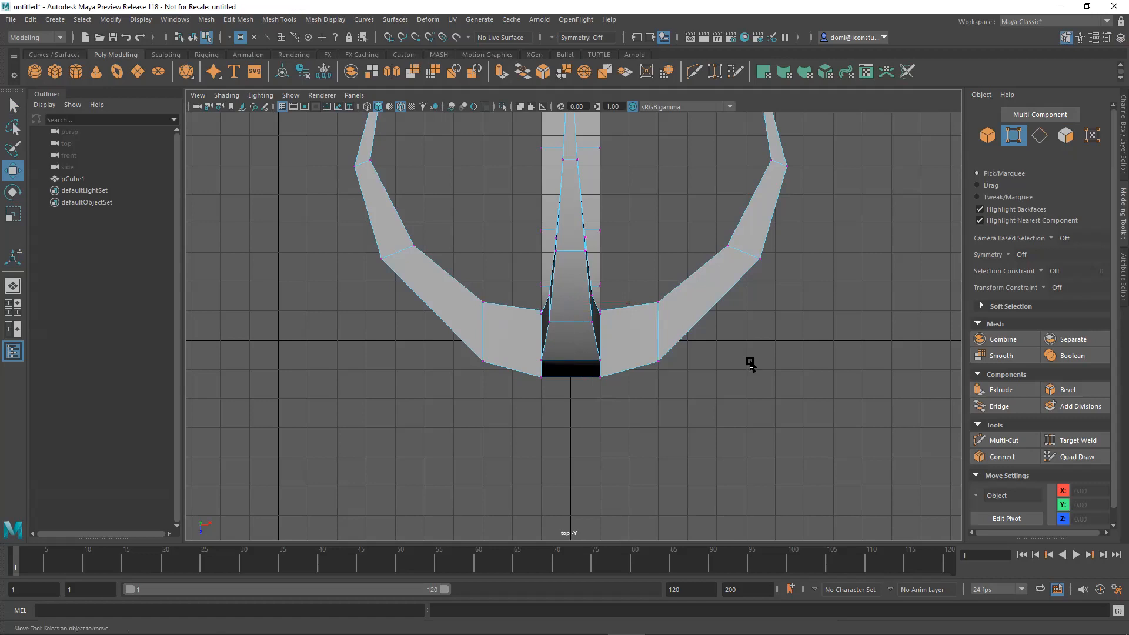
Enable Object X symmetry and move the inner vertices of the arms' second joints slightly outward.
key(f)
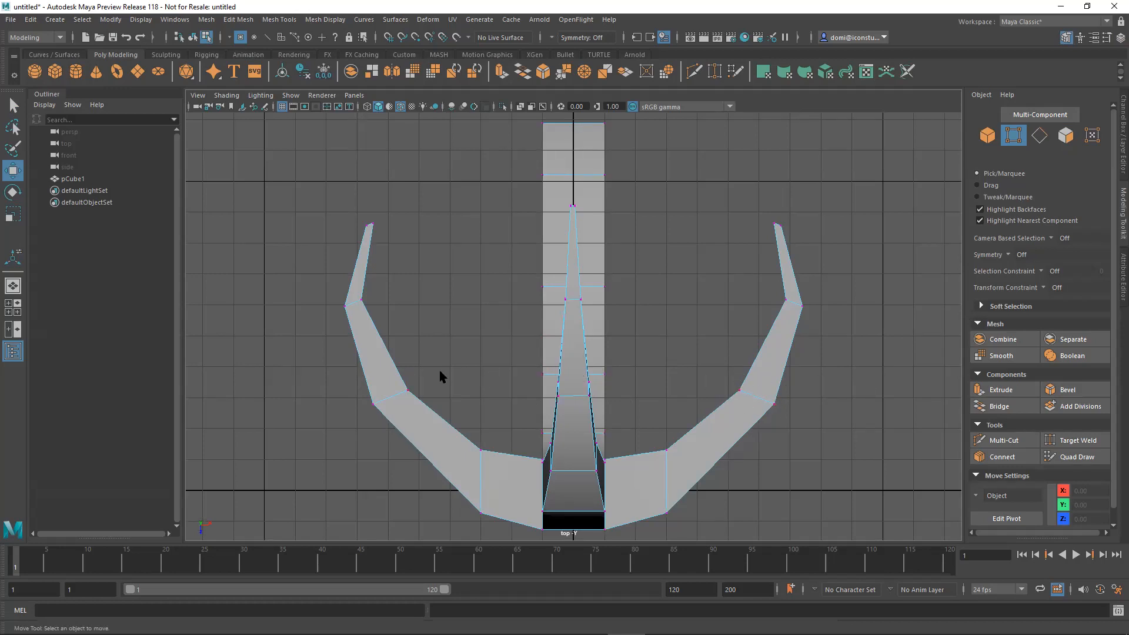
click(1019, 254)
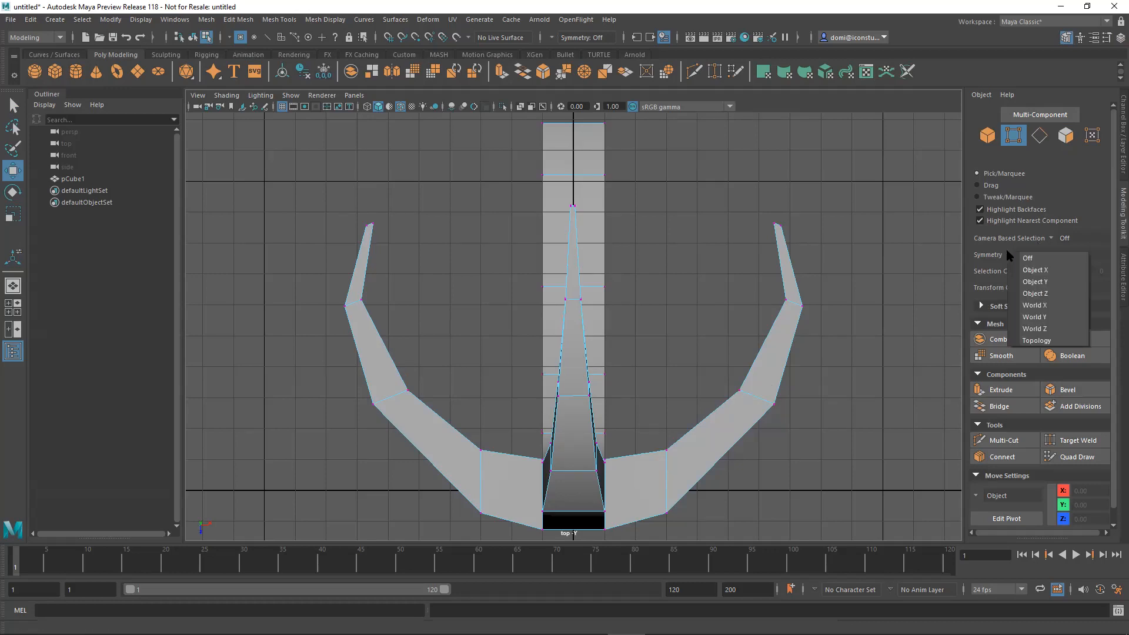
click(1055, 302)
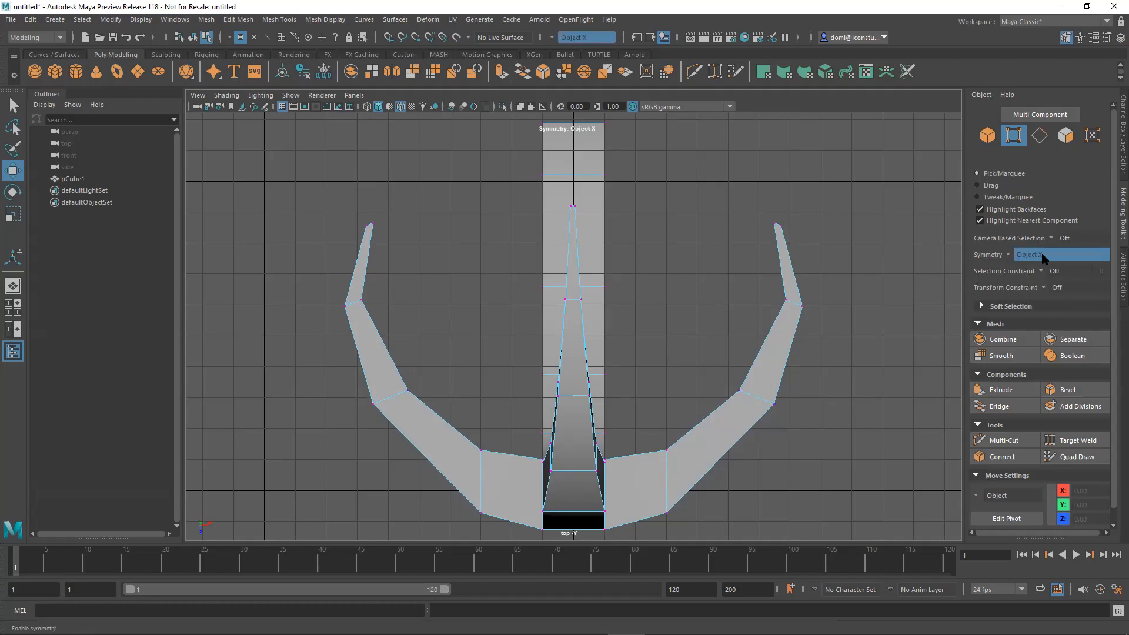
drag(695, 344, 745, 401)
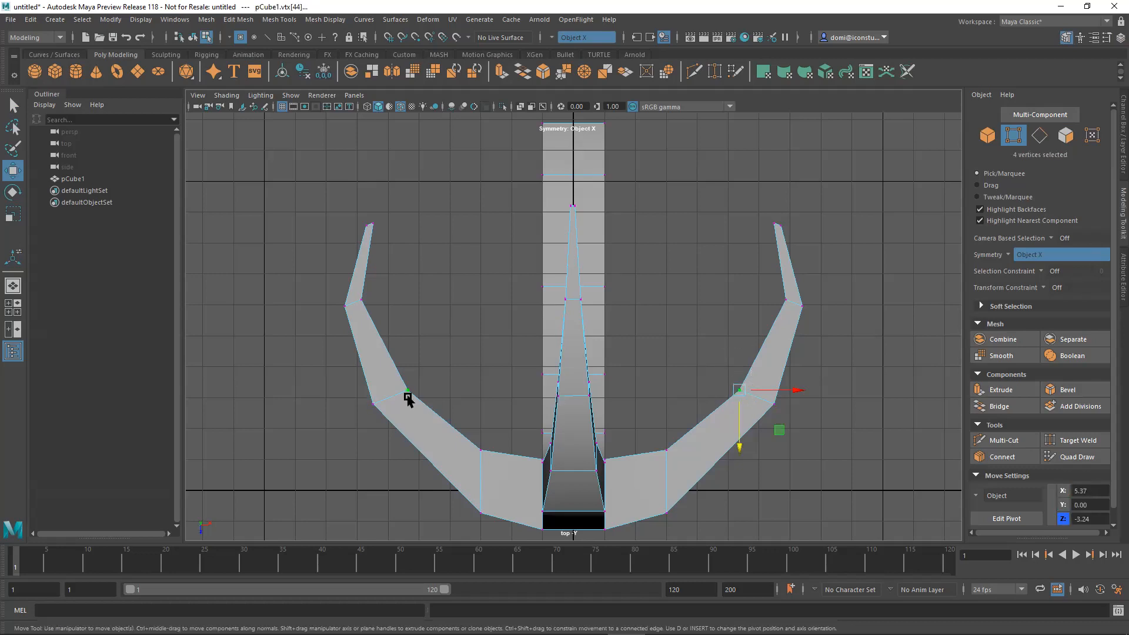
drag(739, 390, 743, 399)
Move the outer vertices of the arms' third joints outward to about X 7.54 with symmetry on.
click(841, 332)
drag(773, 285, 811, 303)
click(814, 293)
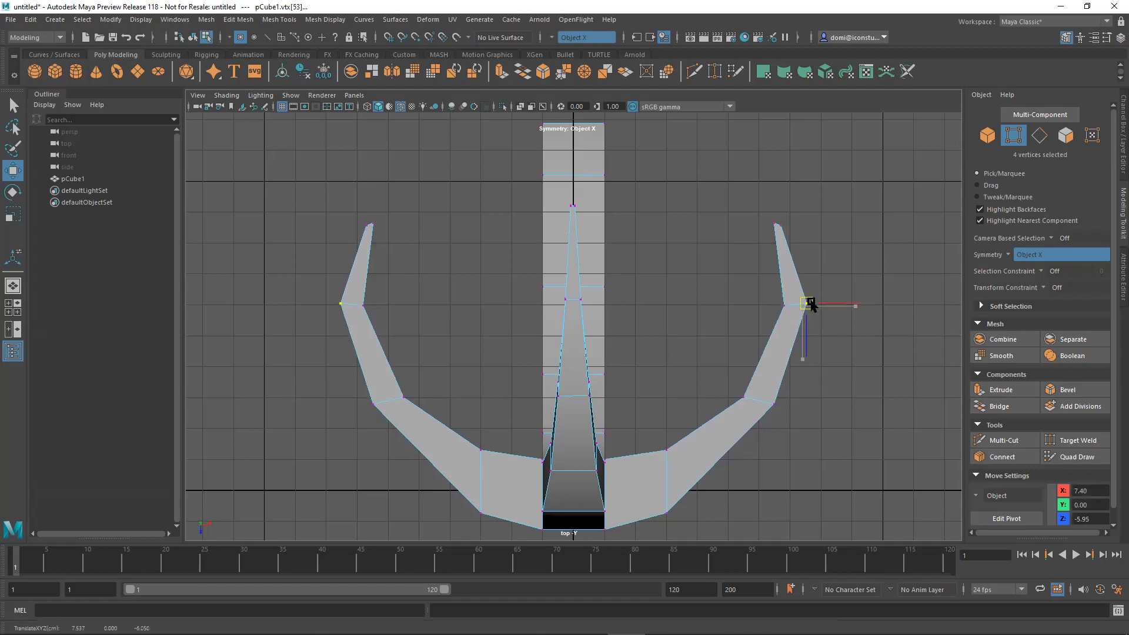
Rotate the end vertices at both arm tips symmetrically and clear the selection.
click(851, 230)
click(792, 224)
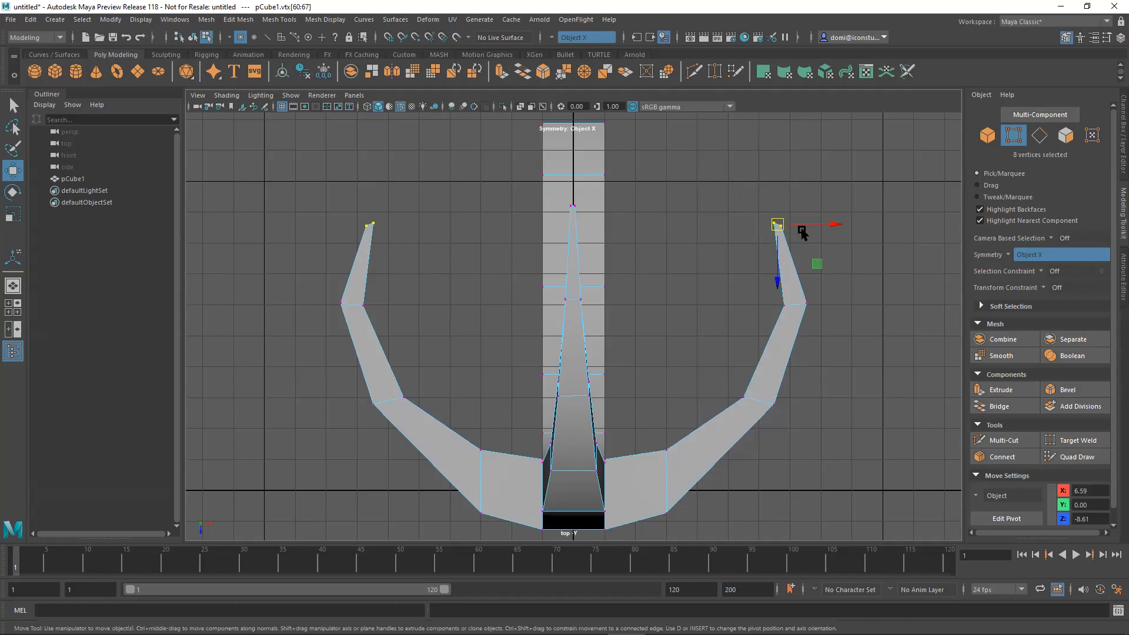
click(13, 192)
drag(824, 199, 752, 156)
click(843, 285)
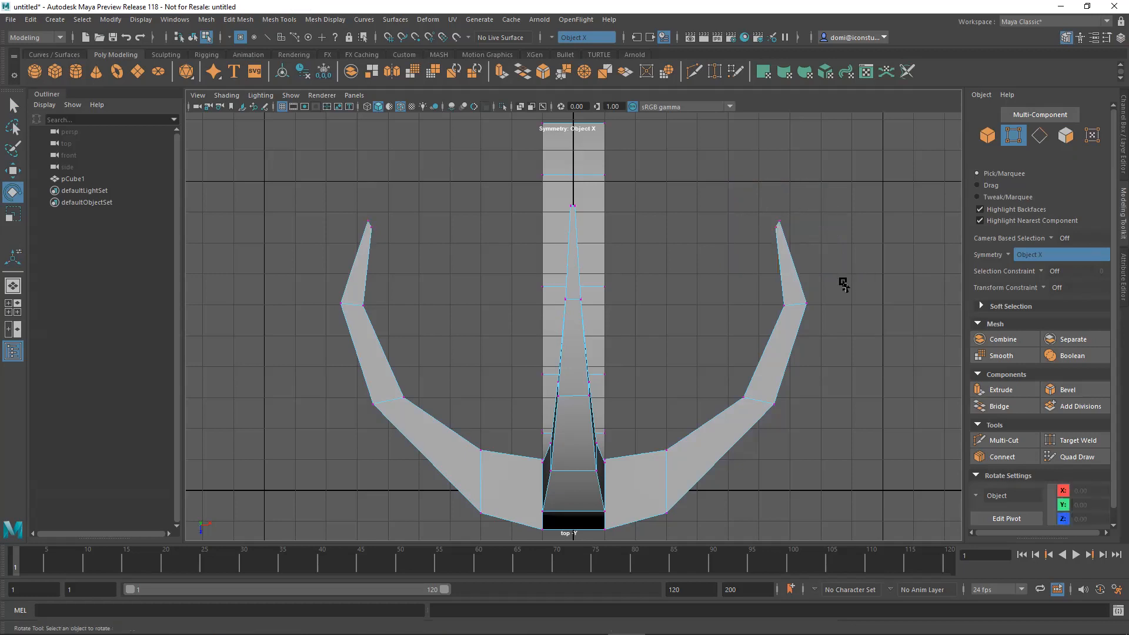
Review the arms in the perspective view and turn off Object X symmetry.
key(space)
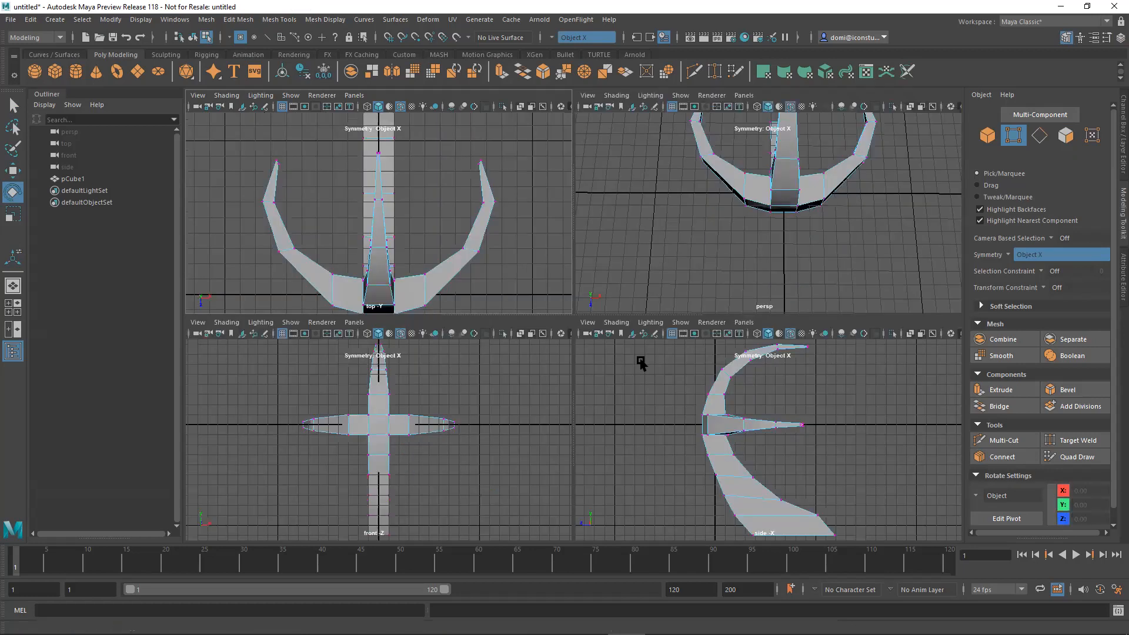
key(space)
alt+drag(801, 297, 540, 274)
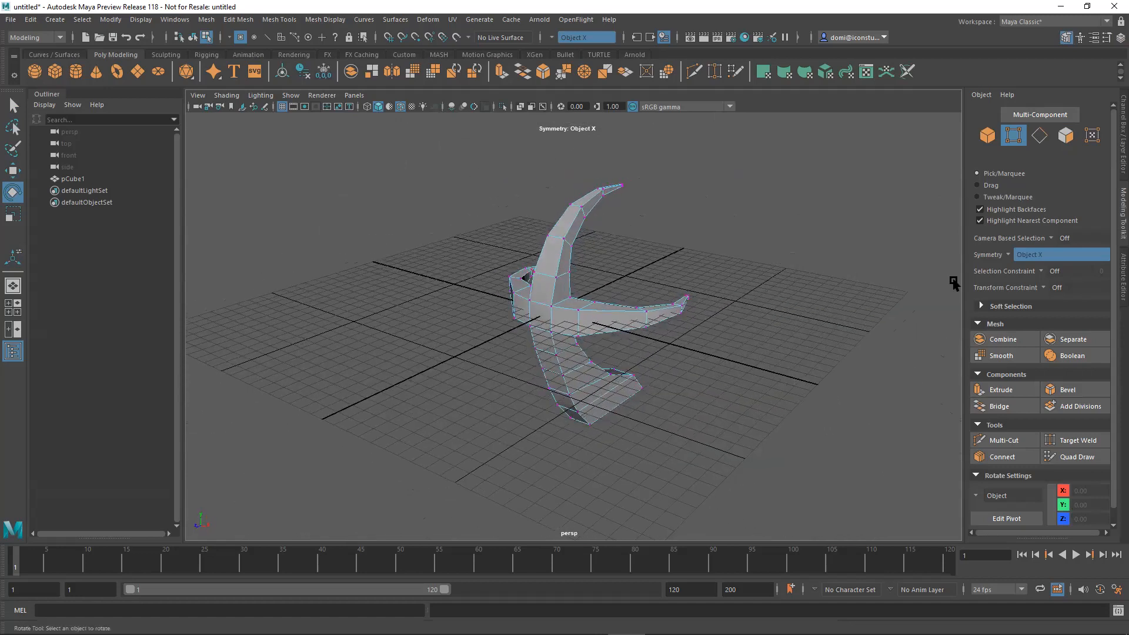
click(1016, 255)
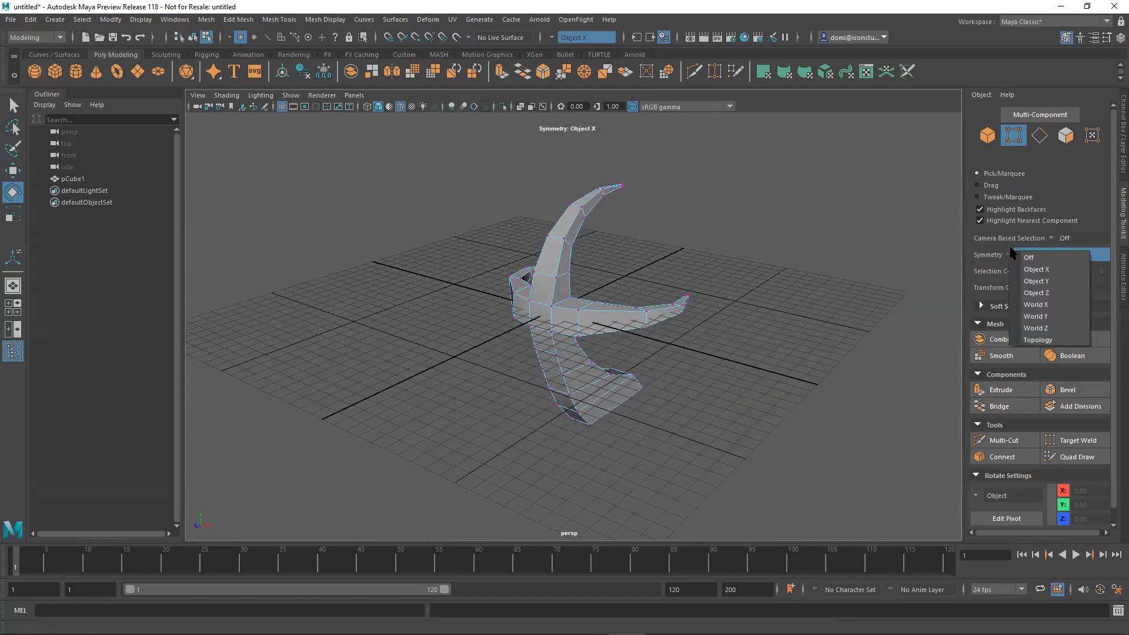
click(1034, 269)
alt+drag(847, 302, 907, 300)
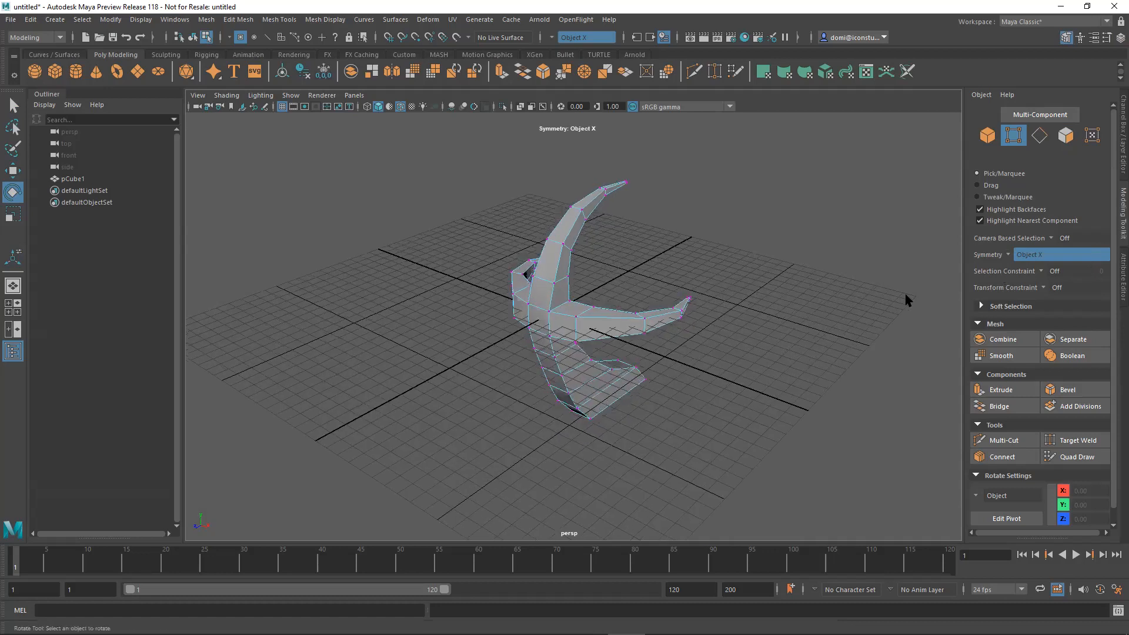
click(1009, 256)
click(1022, 263)
alt+drag(838, 317, 672, 343)
alt+drag(625, 339, 723, 335)
Save the scene as Freeform_01 in Maya ASCII format in the project's scenes folder.
click(15, 19)
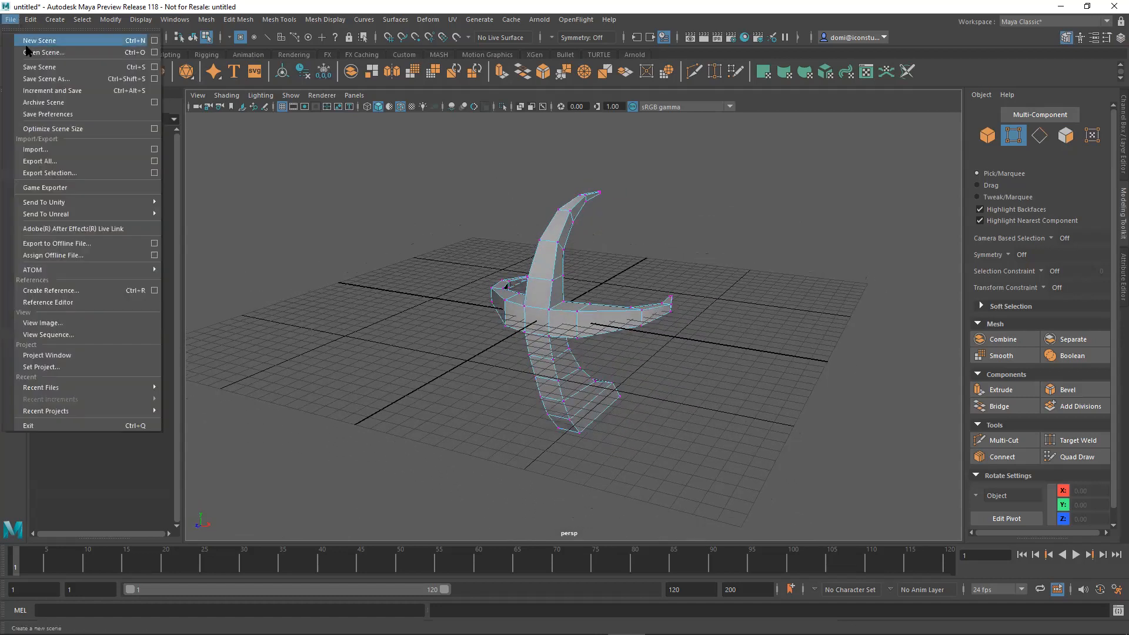
click(31, 79)
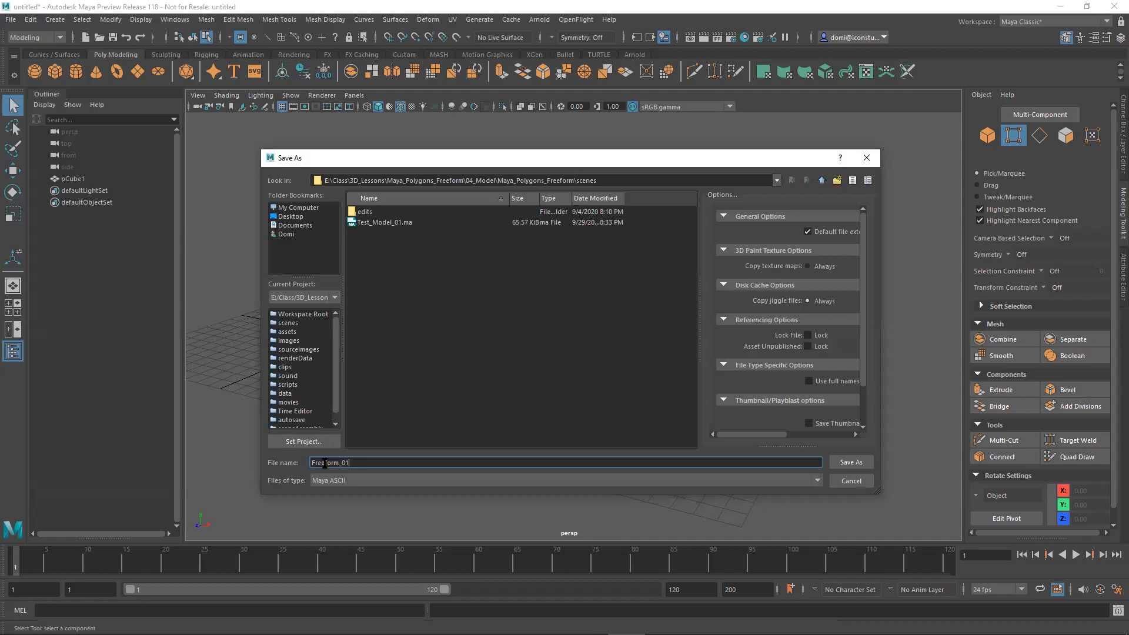
click(850, 462)
key(e)
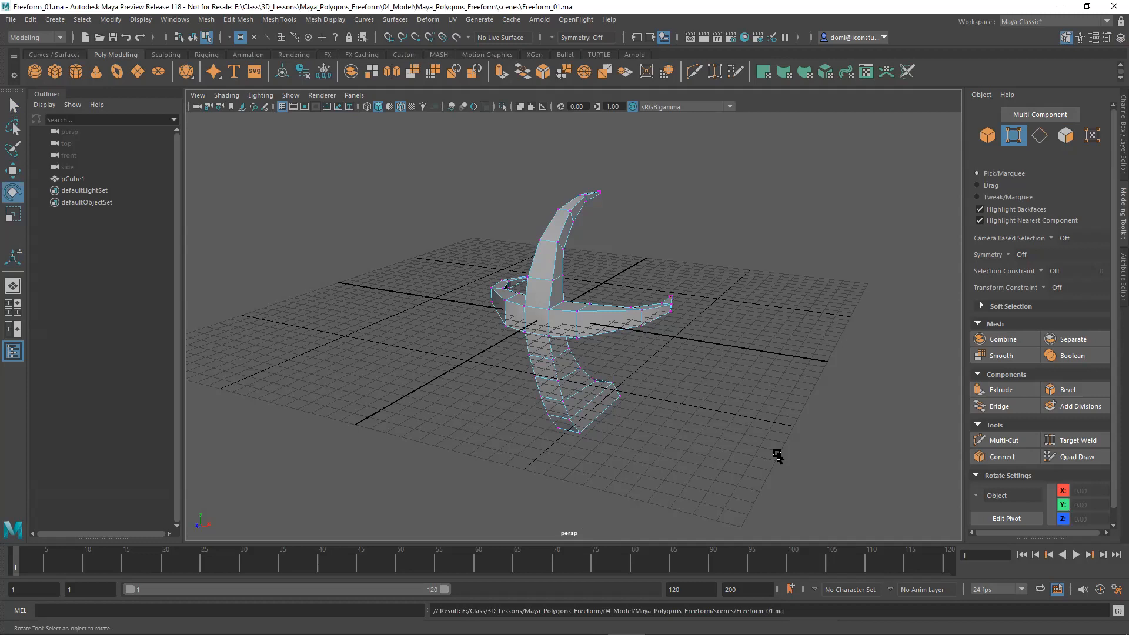
Hide the grid in the perspective view and inspect the model from several angles.
alt+drag(753, 404, 581, 240)
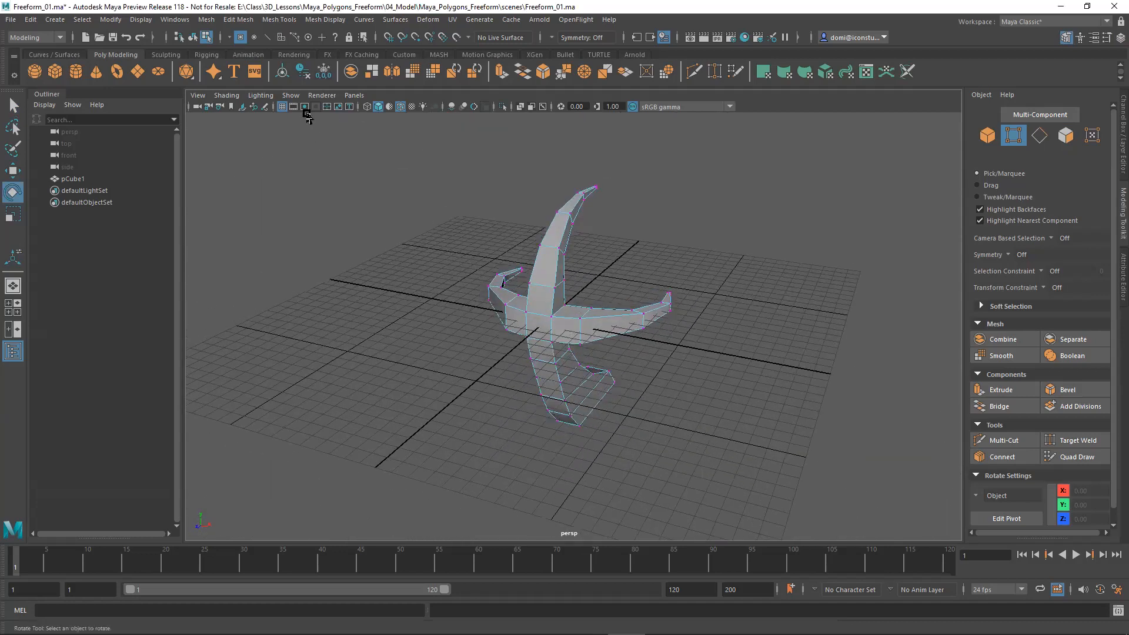
click(283, 106)
alt+drag(412, 224, 655, 259)
alt+middle_drag(655, 259, 672, 256)
alt+drag(672, 256, 726, 264)
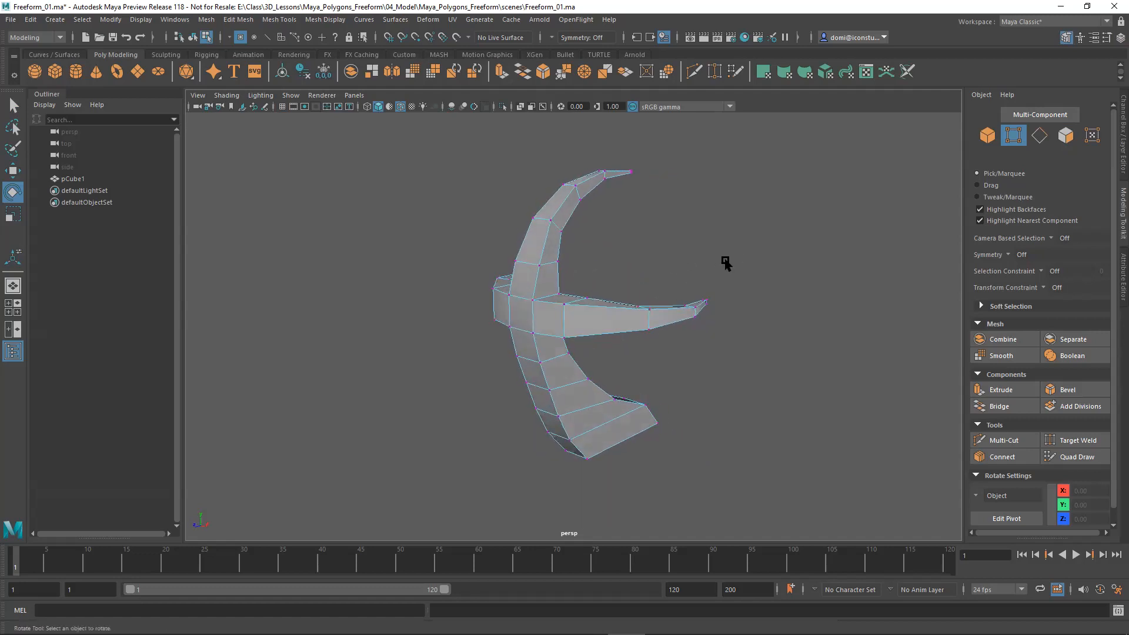
Switch to object selection and subdivide the whole model with Add Divisions set to 1.
click(987, 136)
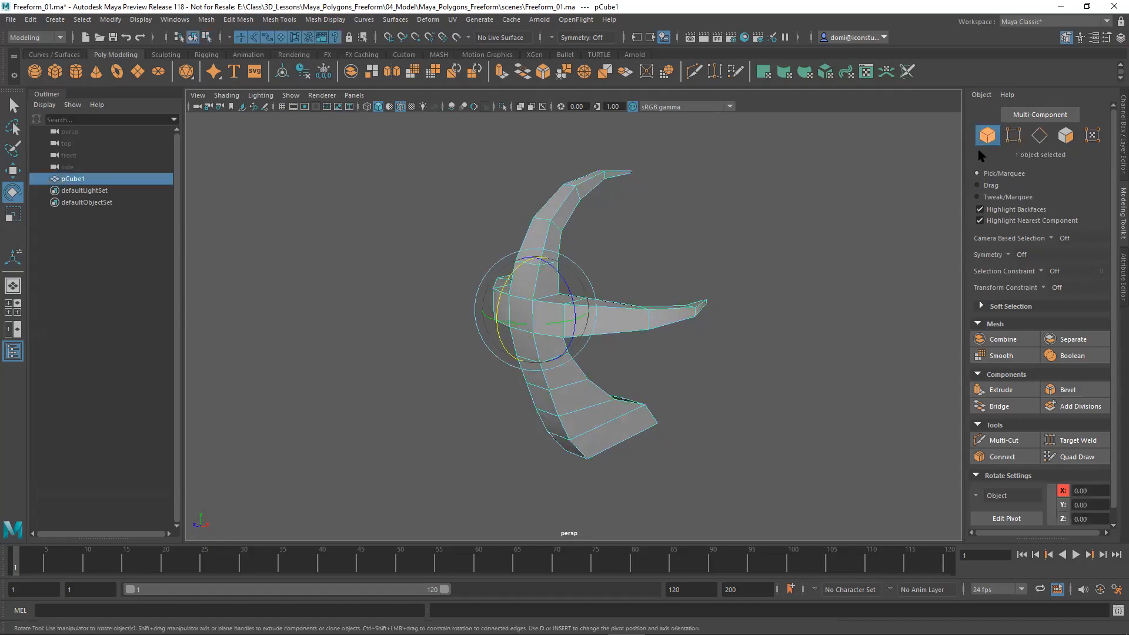
key(q)
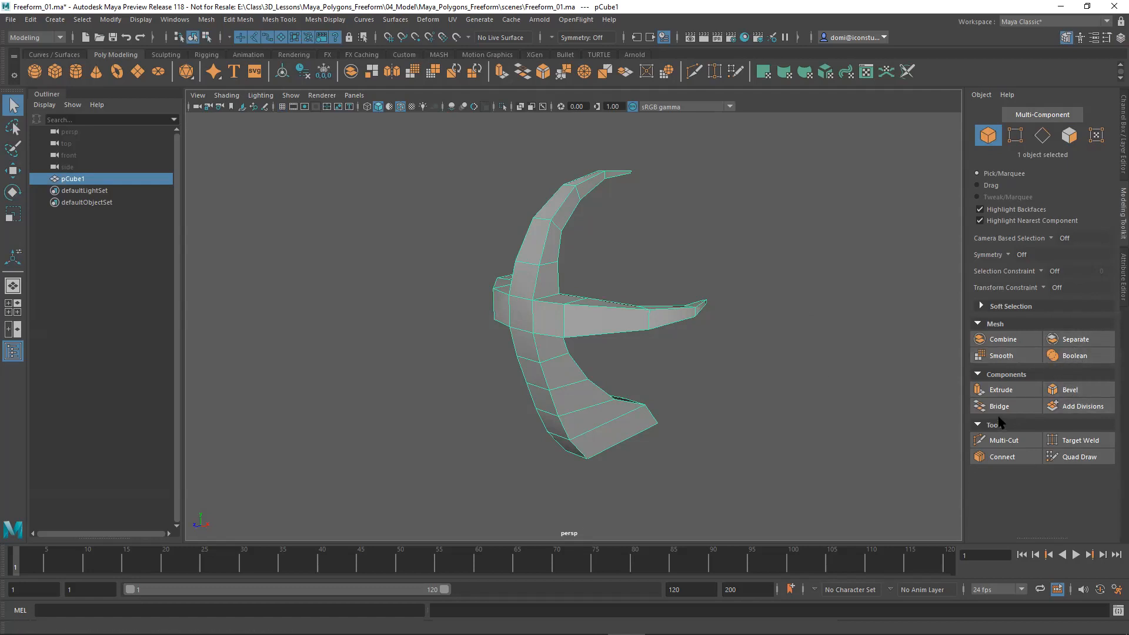
click(1080, 406)
click(831, 404)
alt+drag(771, 410, 743, 402)
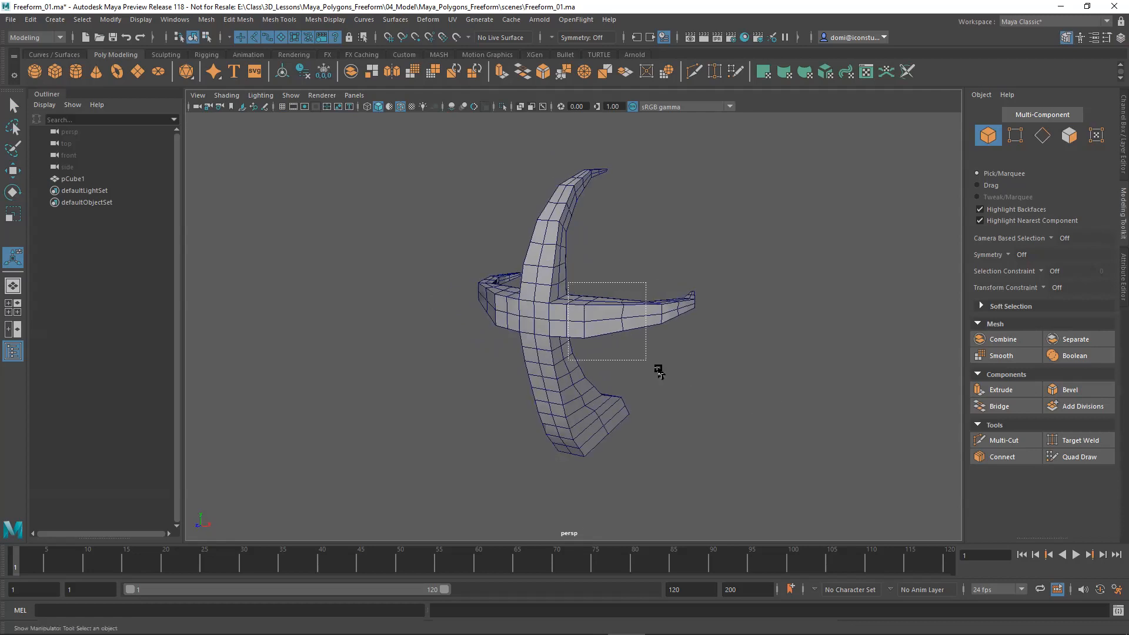
drag(657, 369, 659, 370)
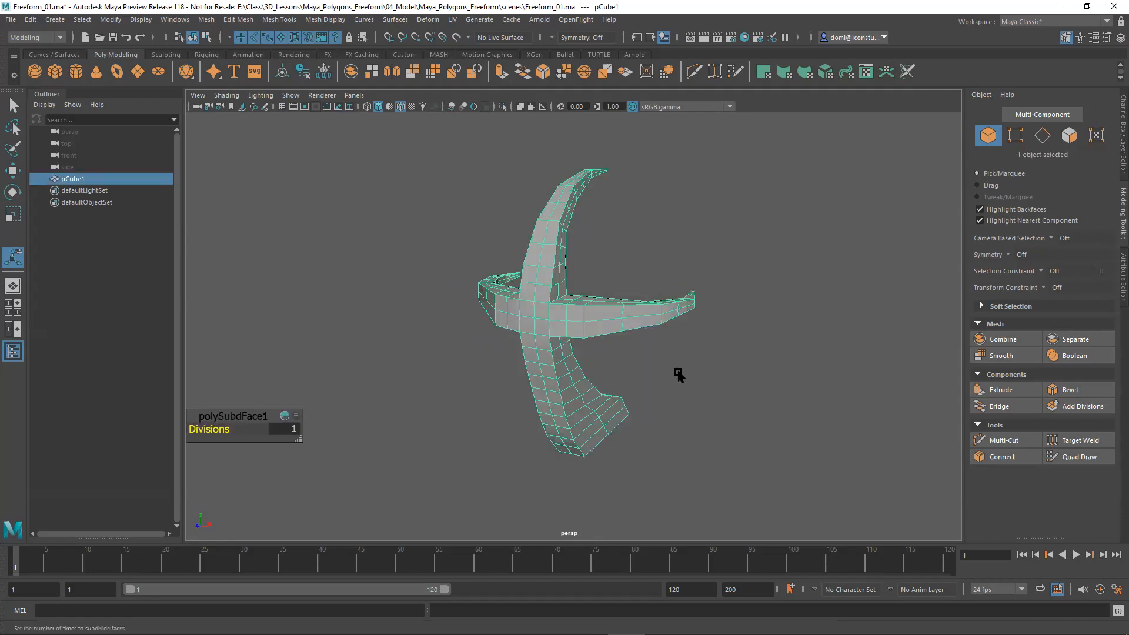
Repeat Add Divisions on the model for a denser mesh and inspect its surface with nothing selected.
key(g)
click(744, 373)
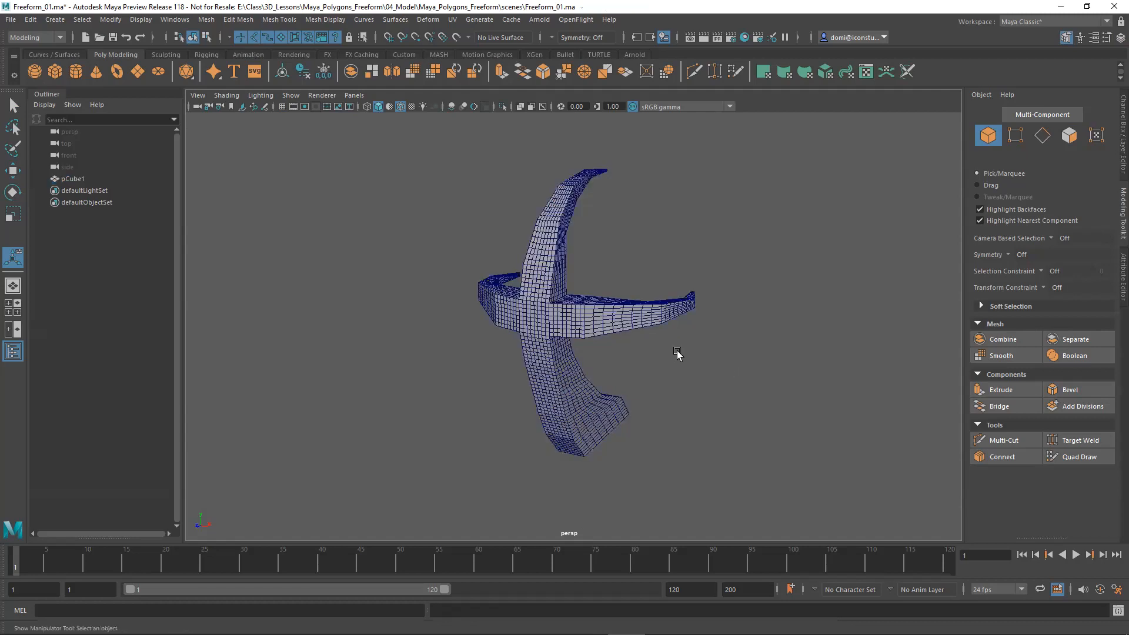
alt+drag(695, 377, 705, 353)
alt+right_drag(706, 353, 911, 301)
alt+drag(911, 300, 538, 269)
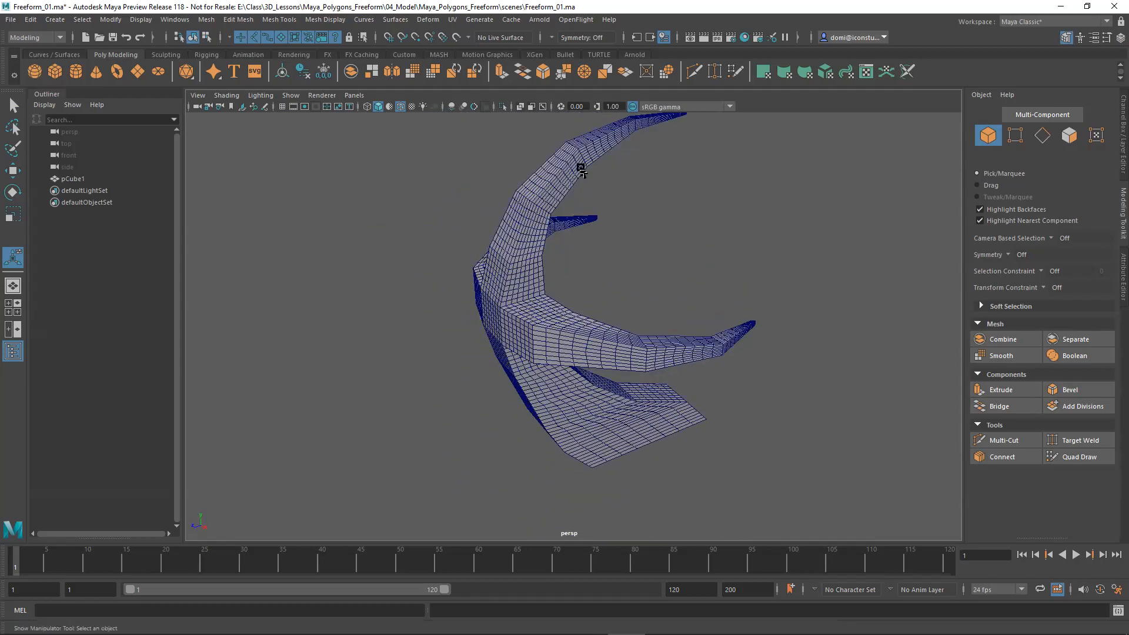
Undo both Add Divisions passes to restore the coarse mesh and clear the selection.
mouse_move(666, 352)
alt+mouse_down()
mouse_move(740, 414)
mouse_move(693, 336)
mouse_move(686, 344)
alt+mouse_up()
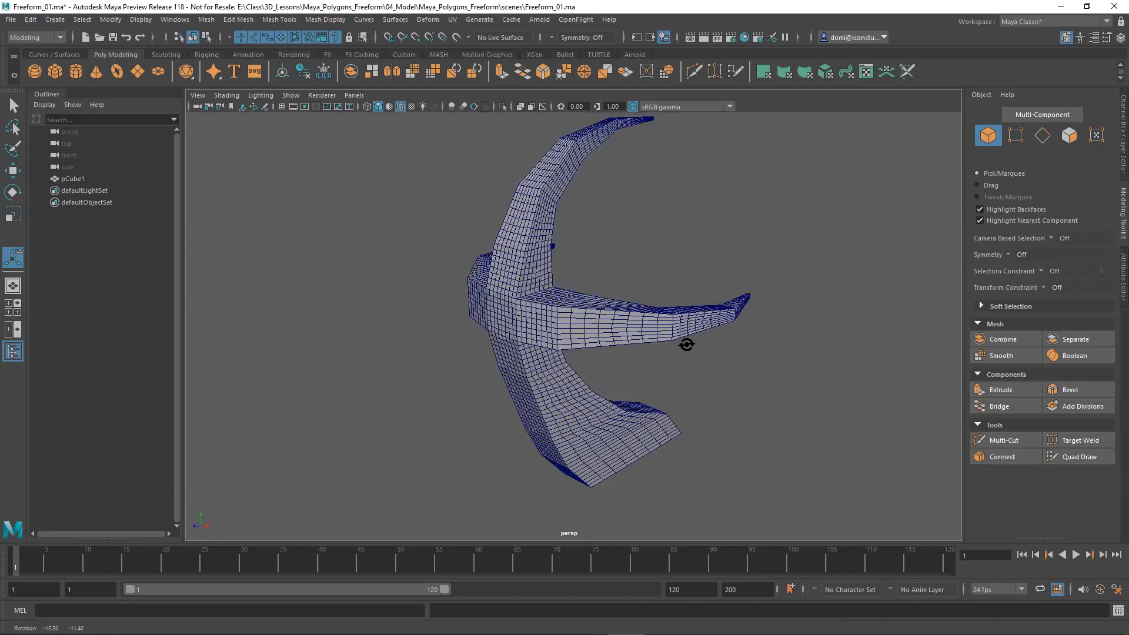
key(g)
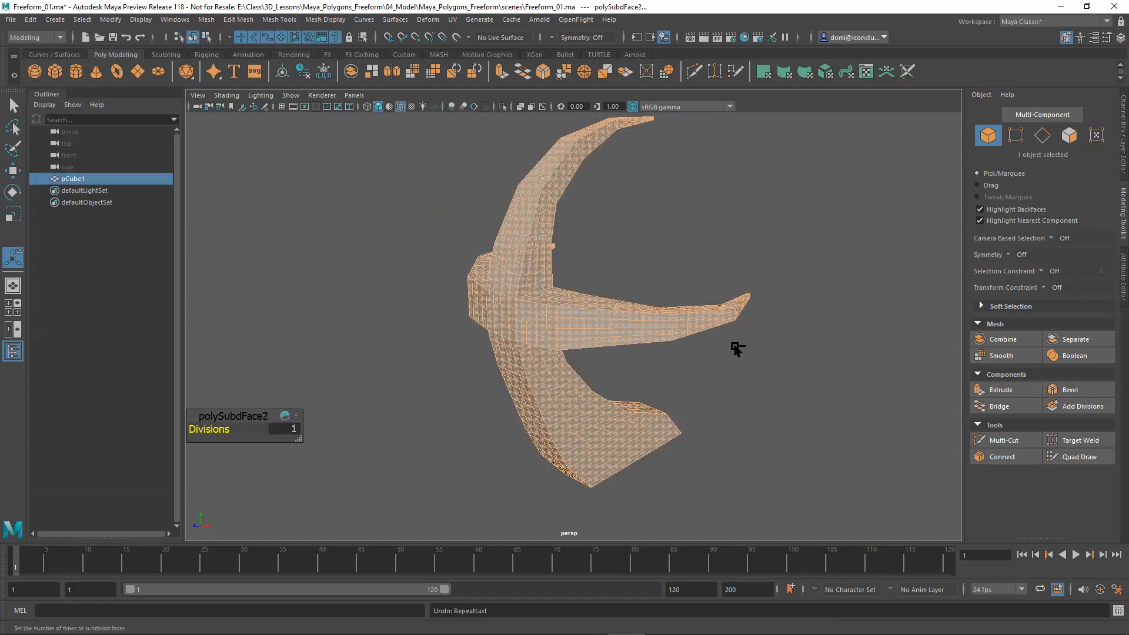
key(ctrl+z)
key(ctrl+z)
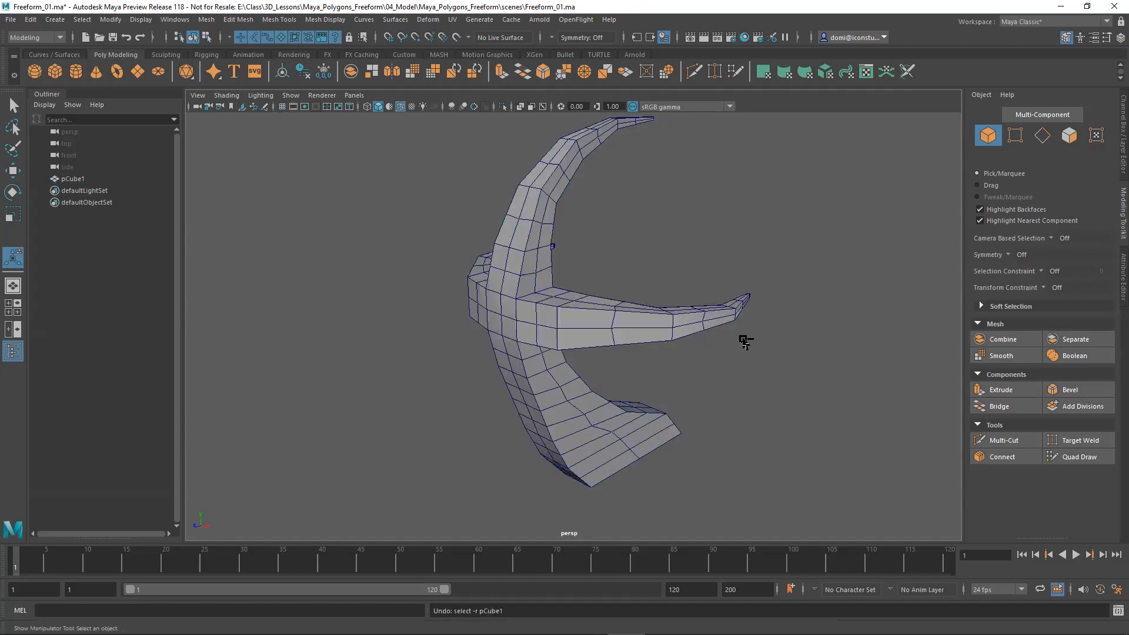
key(ctrl+z)
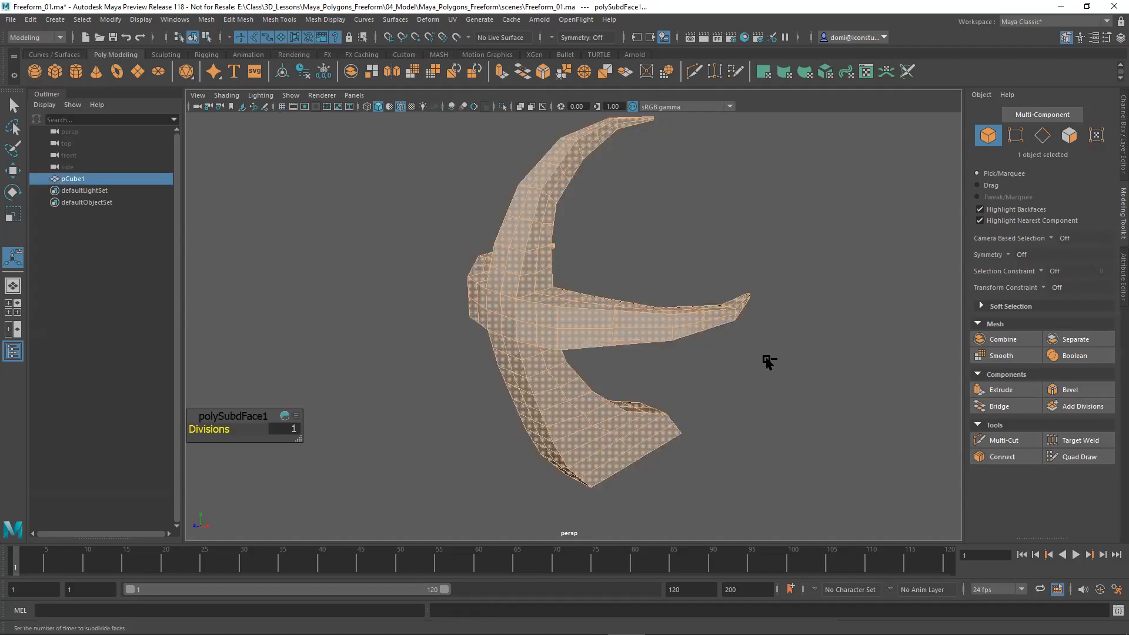
key(ctrl+z)
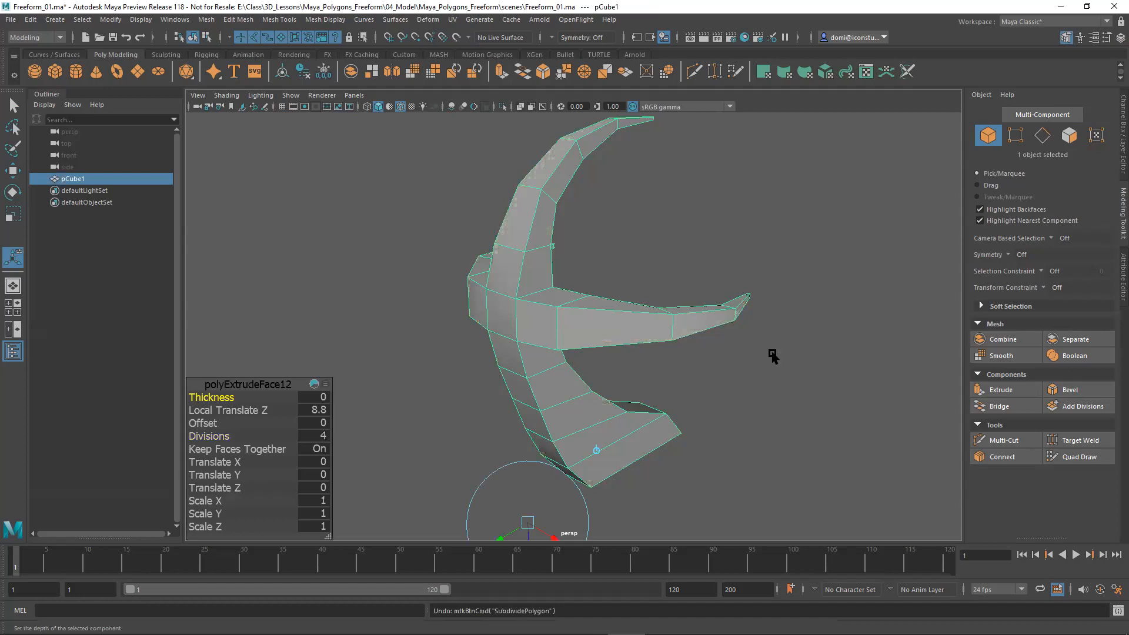
click(772, 356)
alt+drag(731, 383, 611, 365)
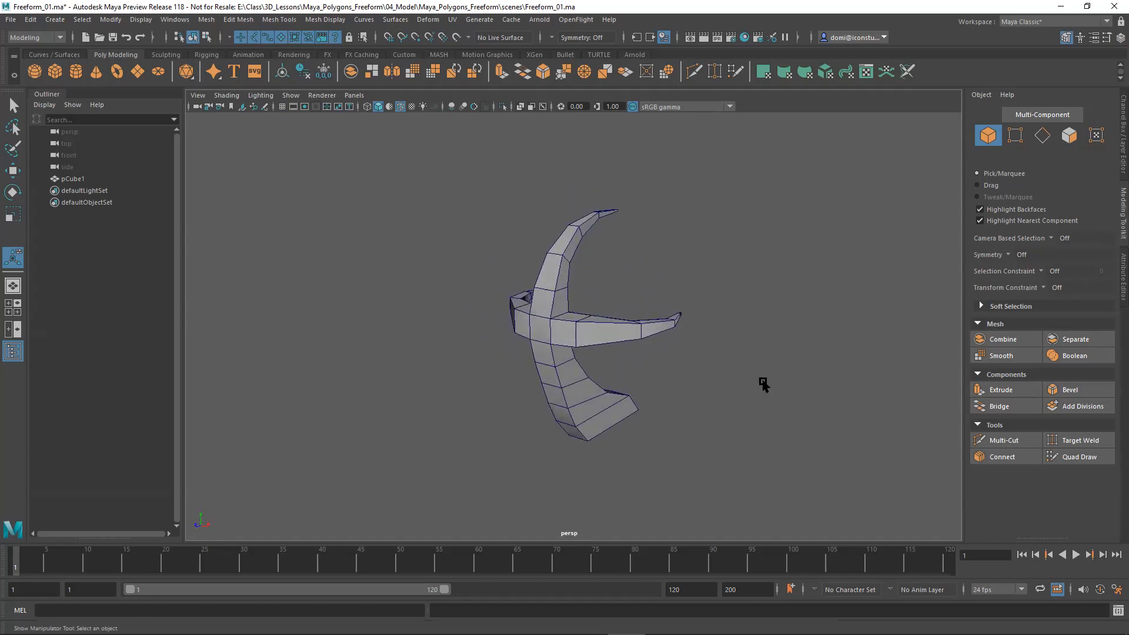
Try smoothing the whole model with Divisions set to 1, inspect the rounded form from several angles, and undo the smoothing.
drag(516, 296, 606, 432)
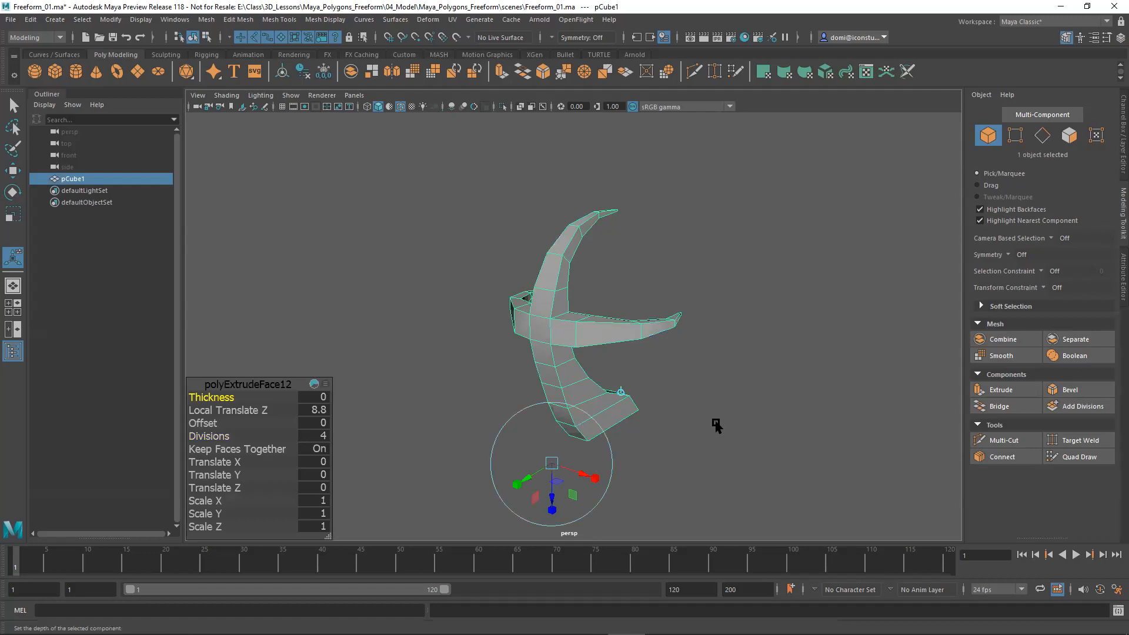
key(q)
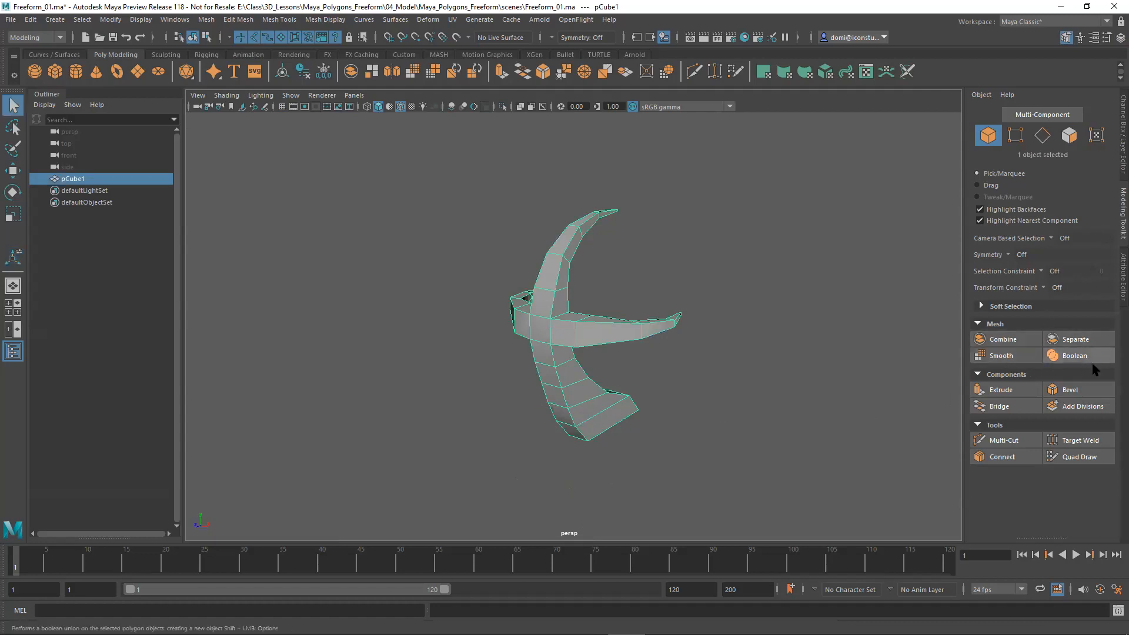
click(1006, 357)
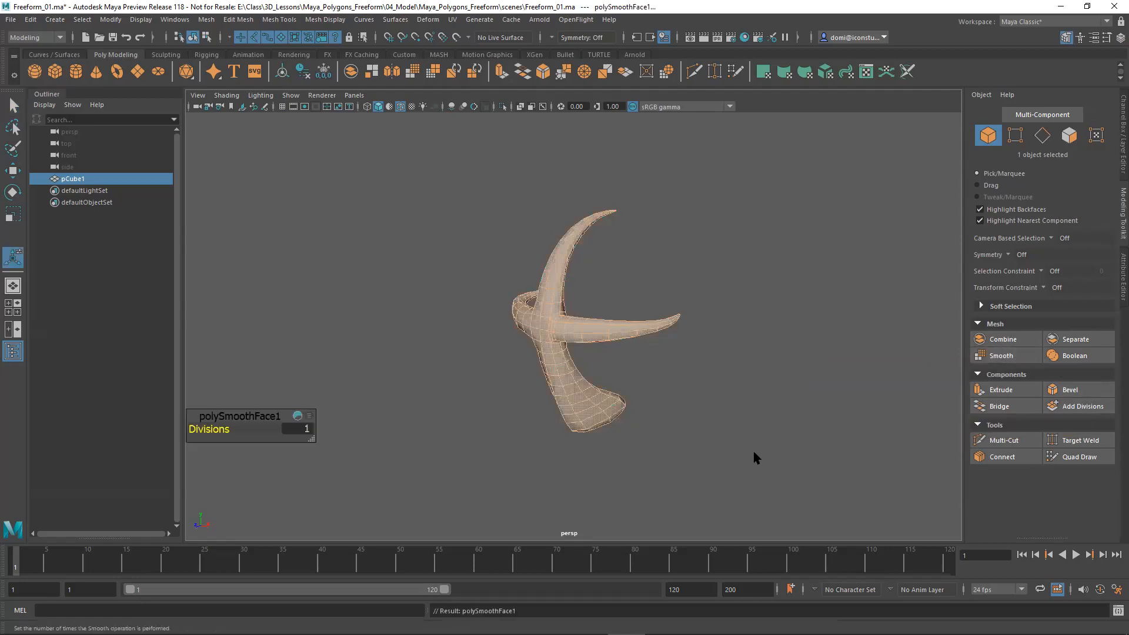
alt+drag(684, 451, 593, 447)
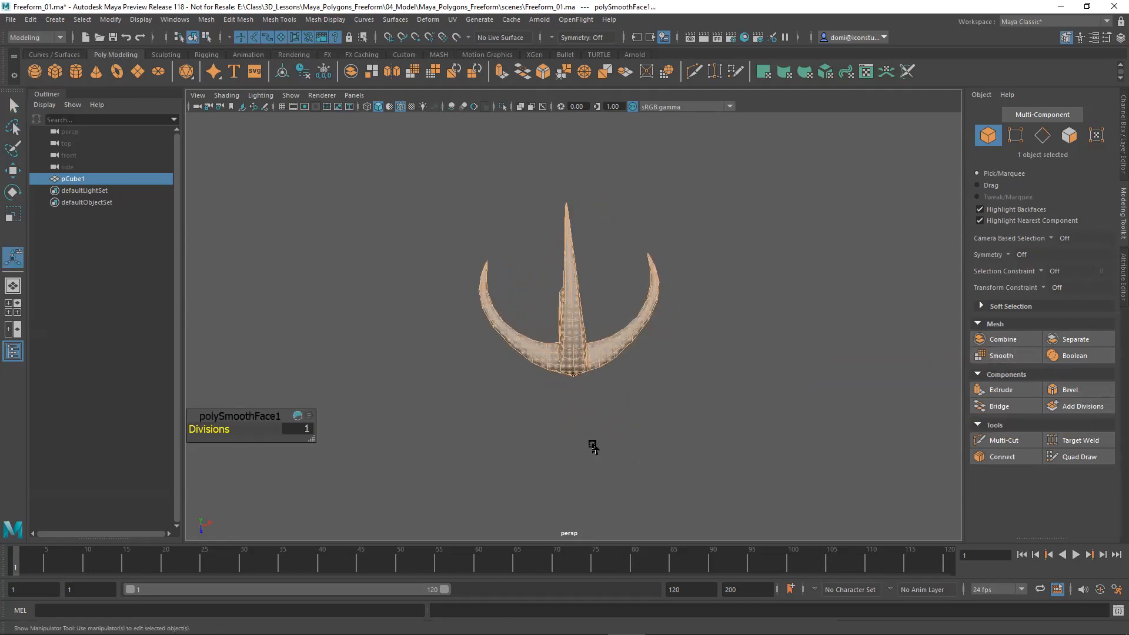
alt+right_drag(608, 437, 728, 340)
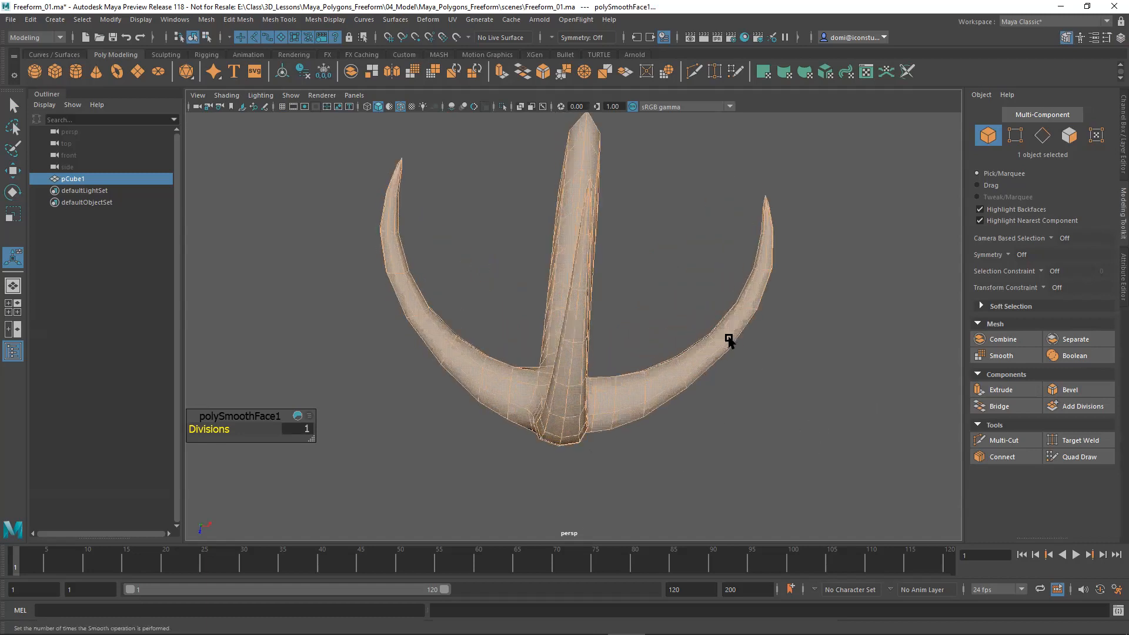
alt+drag(761, 410, 642, 365)
key(ctrl+z)
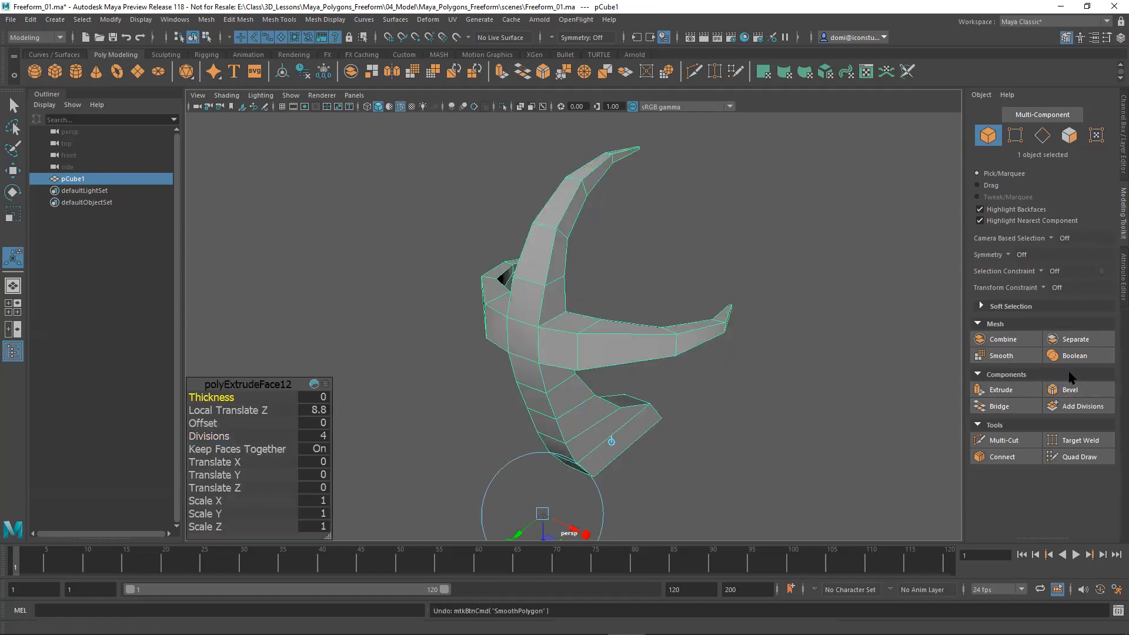
Try one Add Divisions pass followed by one Smooth pass on the whole model, inspect the shape, and undo both operations.
click(1083, 407)
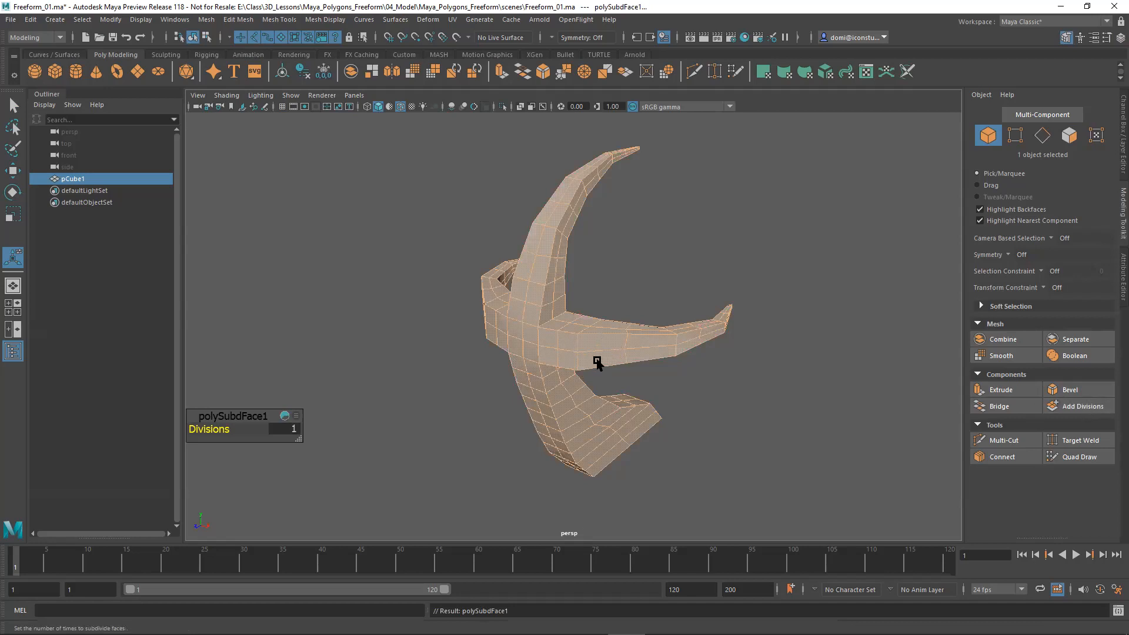
mouse_move(628, 408)
alt+mouse_down()
mouse_move(698, 415)
mouse_move(638, 409)
alt+mouse_up()
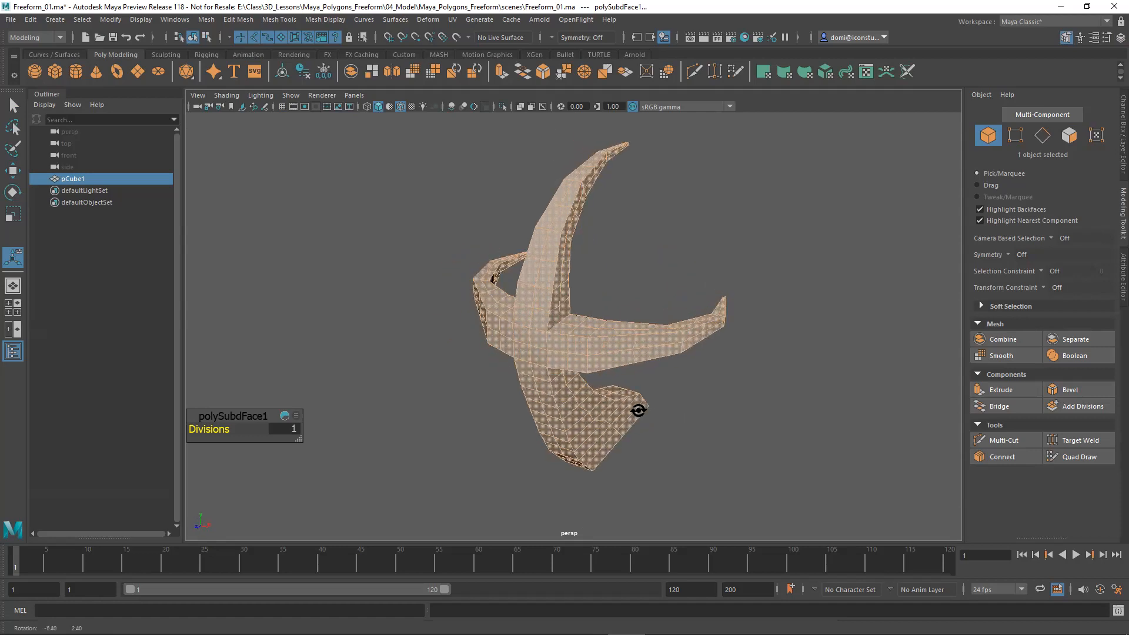
click(999, 356)
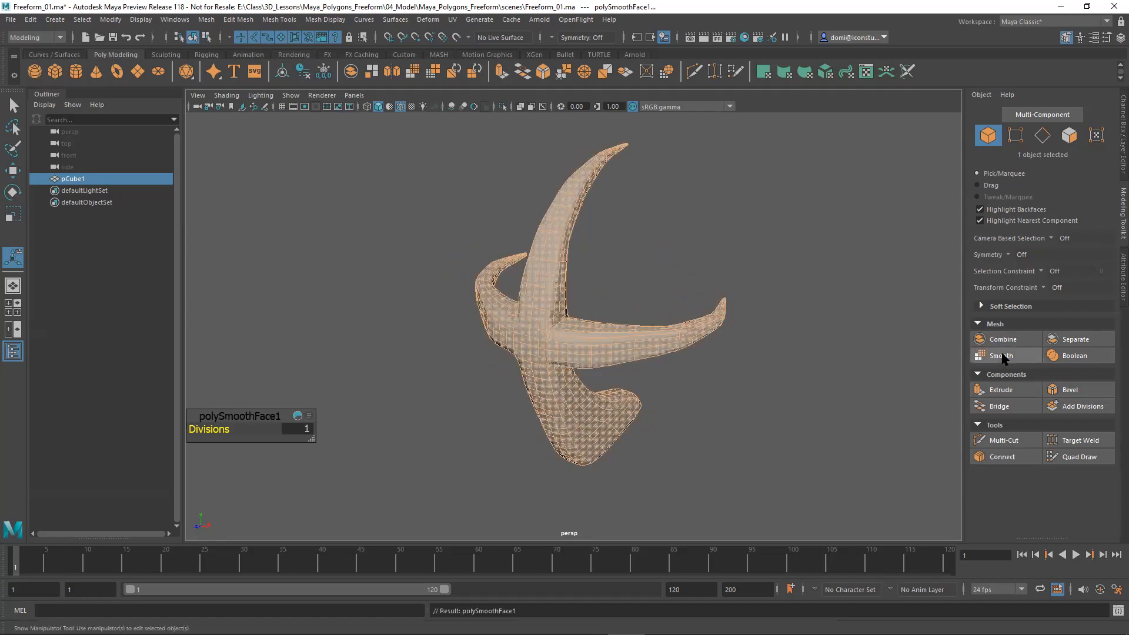
alt+drag(749, 402, 617, 391)
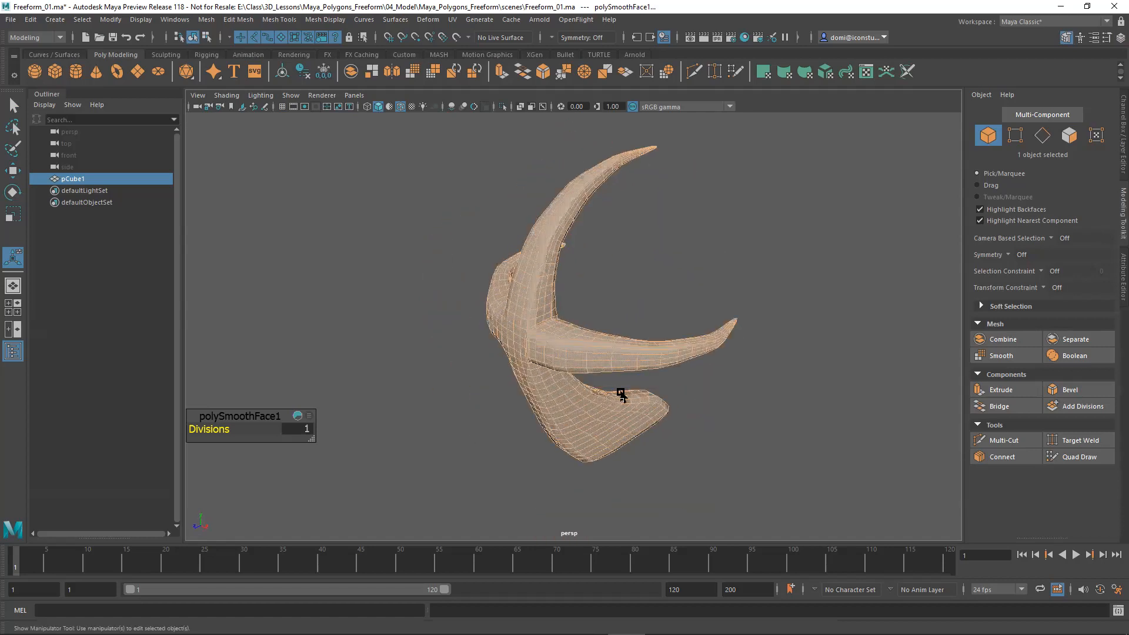
alt+right_drag(617, 390, 790, 378)
alt+drag(789, 378, 558, 370)
click(753, 323)
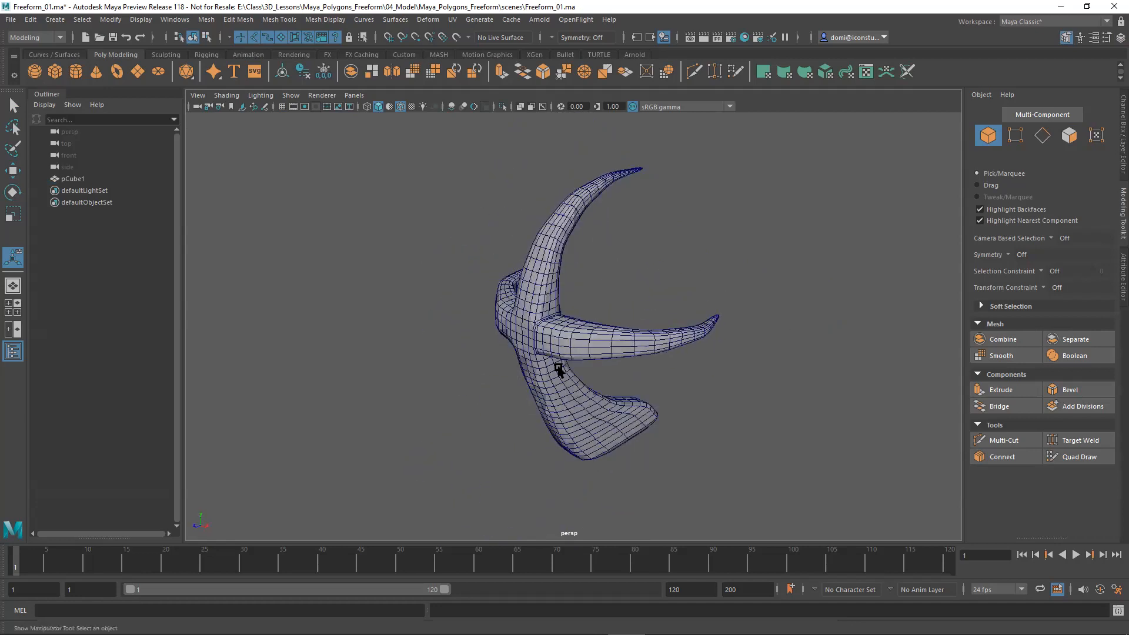
key(ctrl+z)
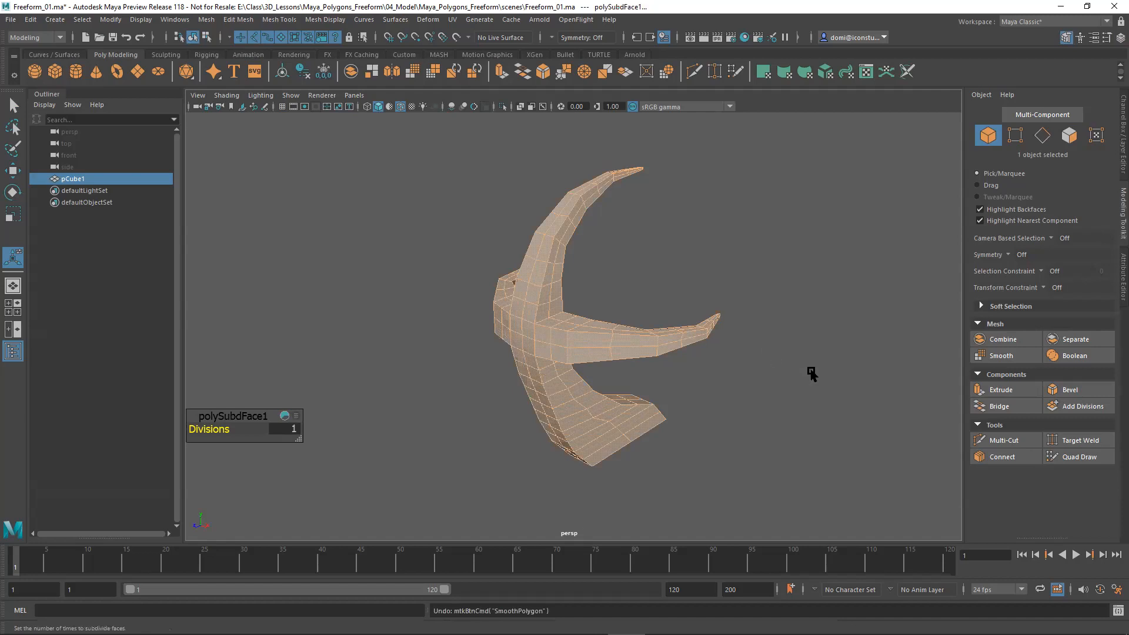
key(ctrl+z)
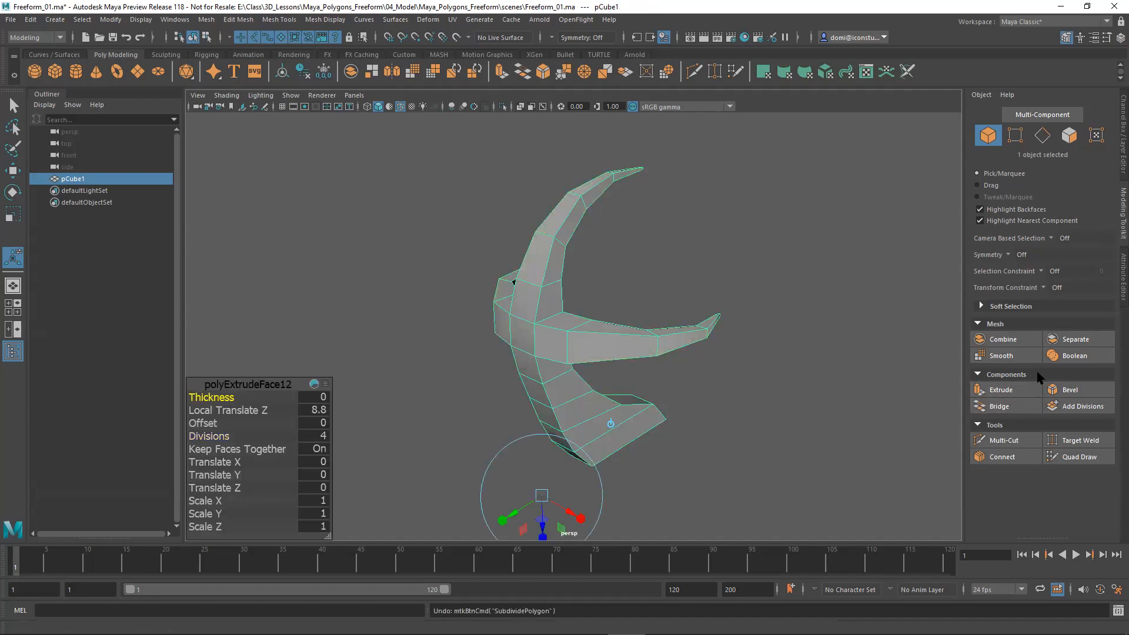
Try smoothing the coarse model twice in a row with Divisions at 1, and clear the selection.
click(1020, 357)
alt+drag(817, 385, 746, 404)
click(1020, 357)
alt+drag(770, 402, 907, 345)
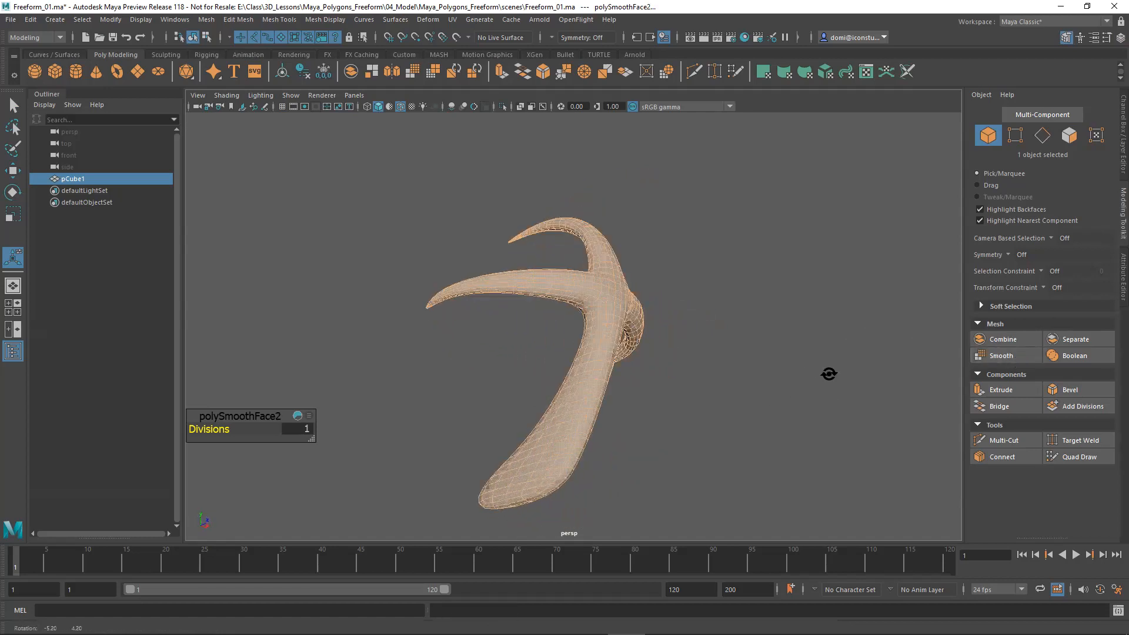
click(827, 379)
Inspect the twice-smoothed mesh close up where the claws meet the body, and undo both smoothing passes.
alt+drag(823, 382, 546, 422)
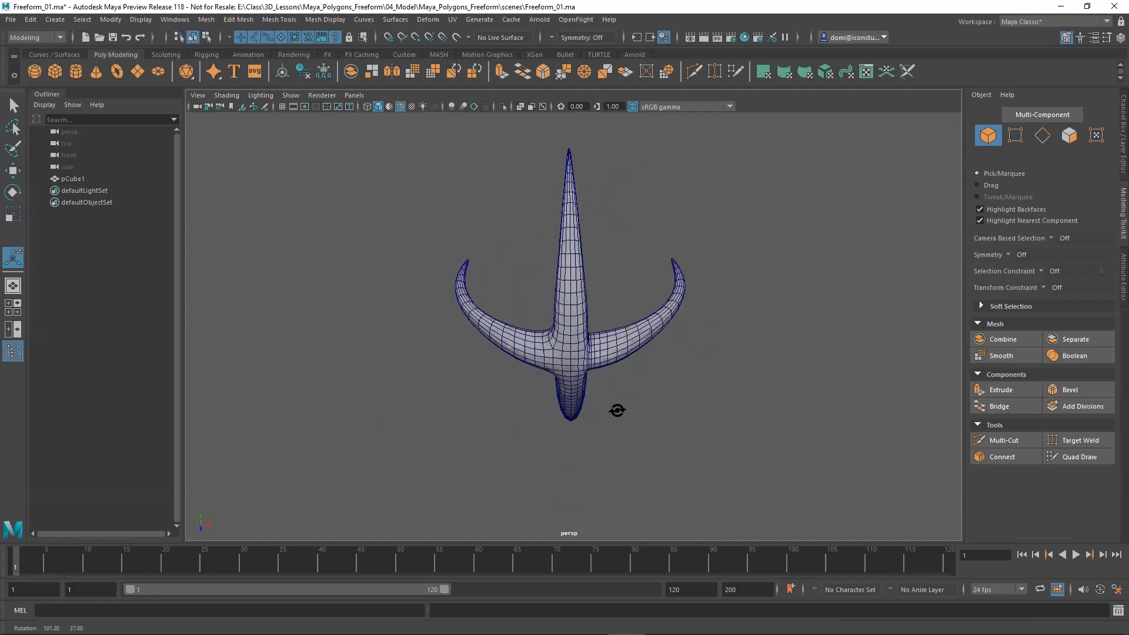
alt+right_drag(700, 385, 905, 376)
alt+drag(817, 373, 777, 365)
alt+drag(703, 362, 700, 344)
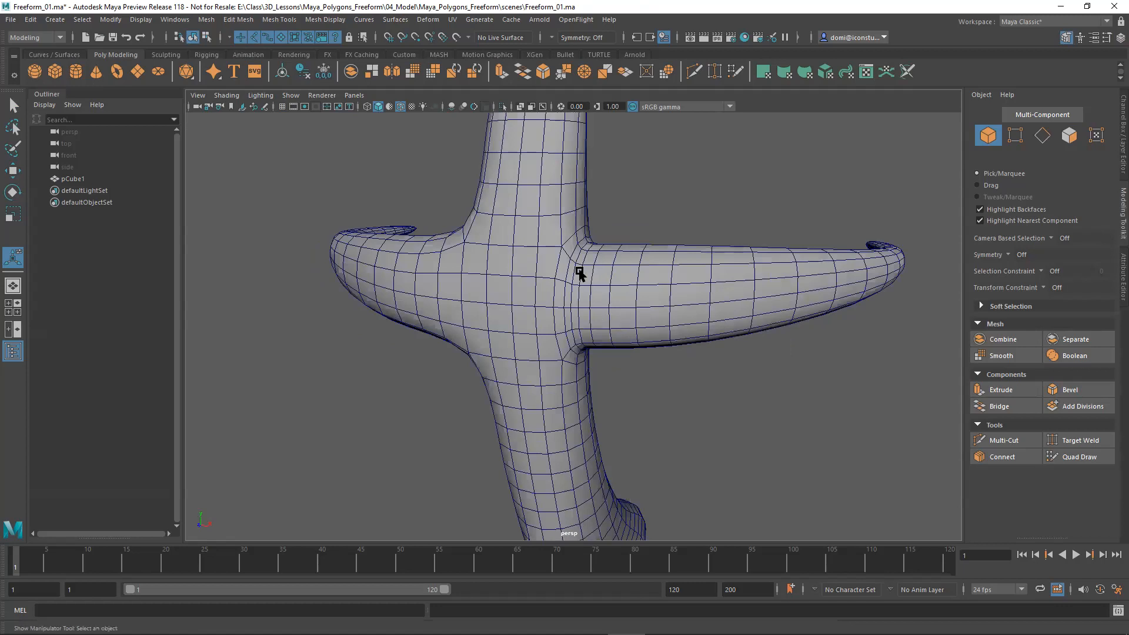
key(ctrl+z)
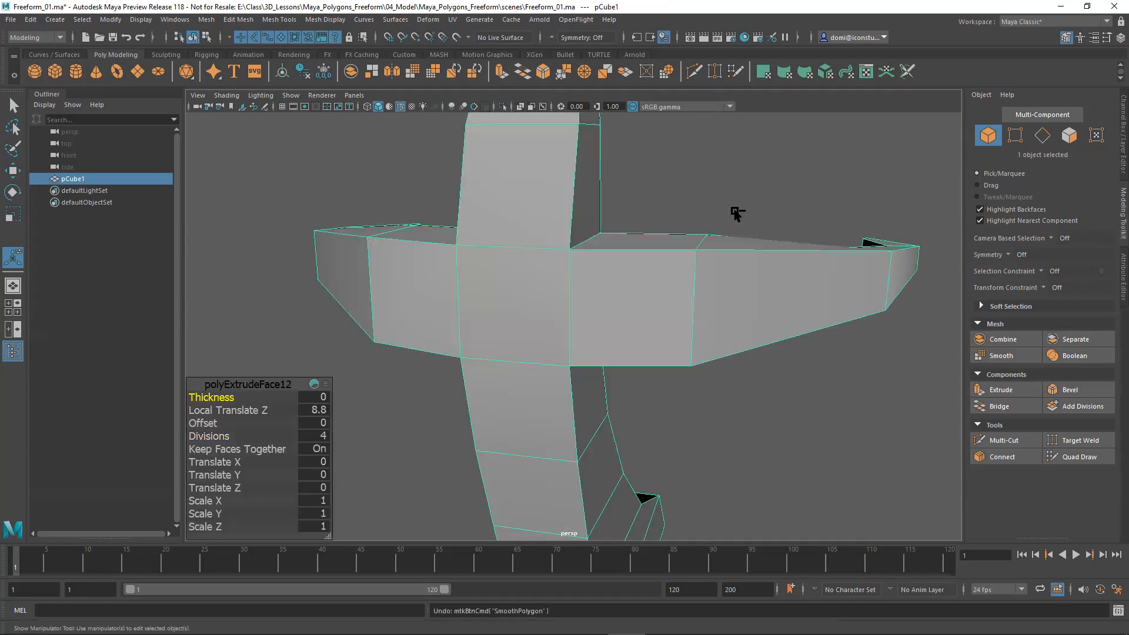
Try two Add Divisions passes on the model, examine the mesh where the claws join, and undo both.
mouse_move(640, 302)
alt+mouse_down()
mouse_move(668, 317)
mouse_move(619, 292)
mouse_move(653, 255)
mouse_move(647, 310)
mouse_move(610, 302)
mouse_move(647, 292)
alt+mouse_up()
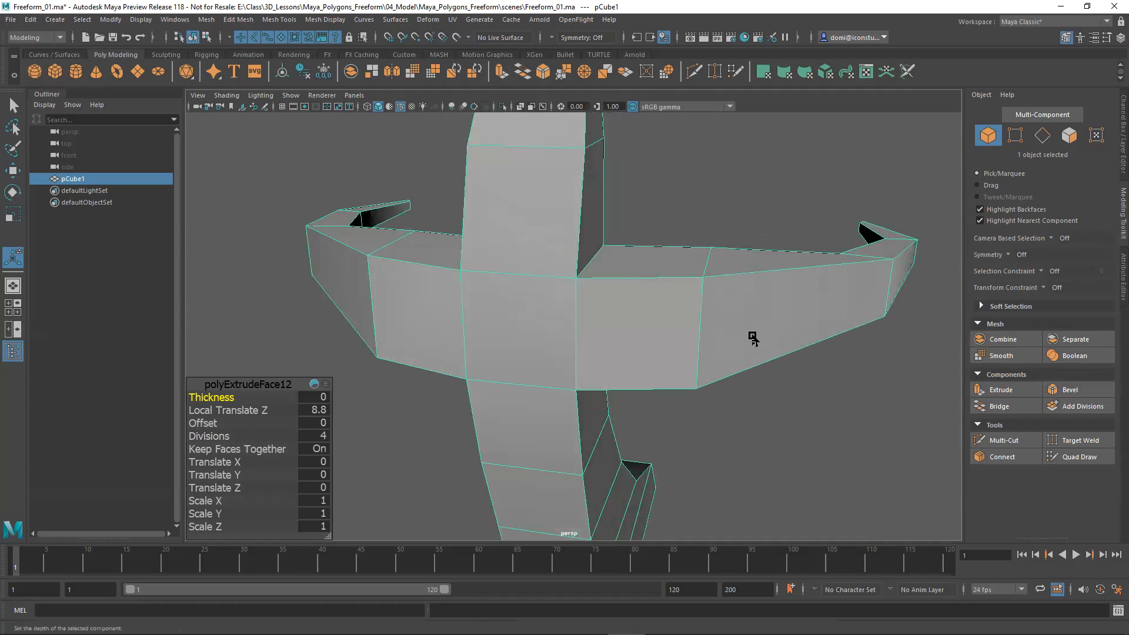
click(1084, 406)
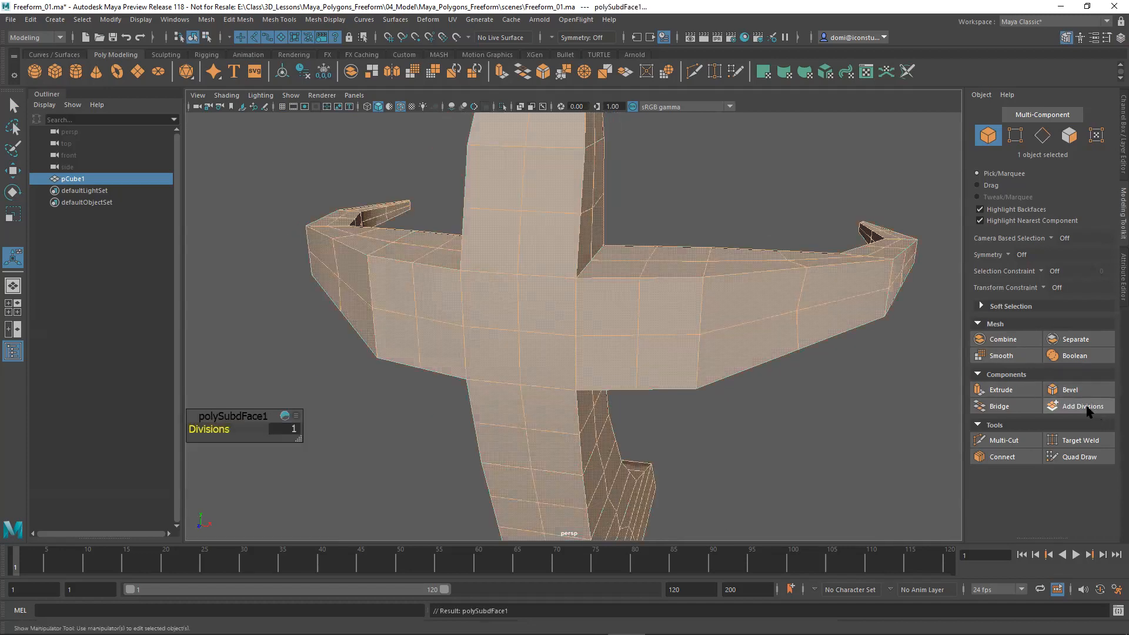
alt+drag(796, 423, 837, 416)
click(1092, 409)
click(798, 424)
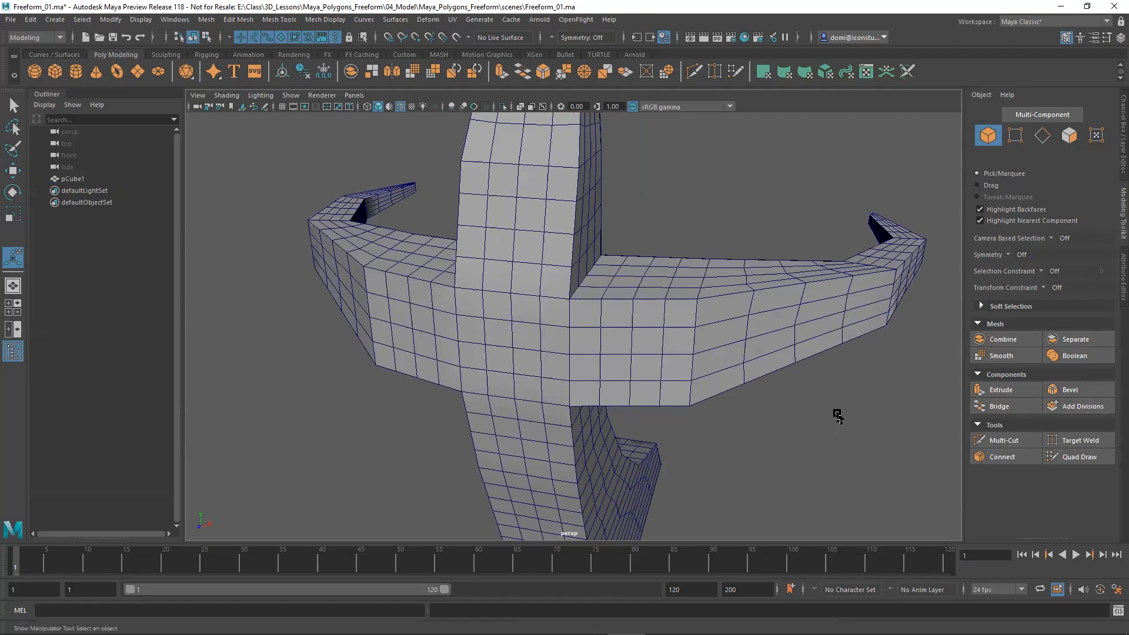
key(ctrl+z)
key(ctrl+z)
key(ctrl+z)
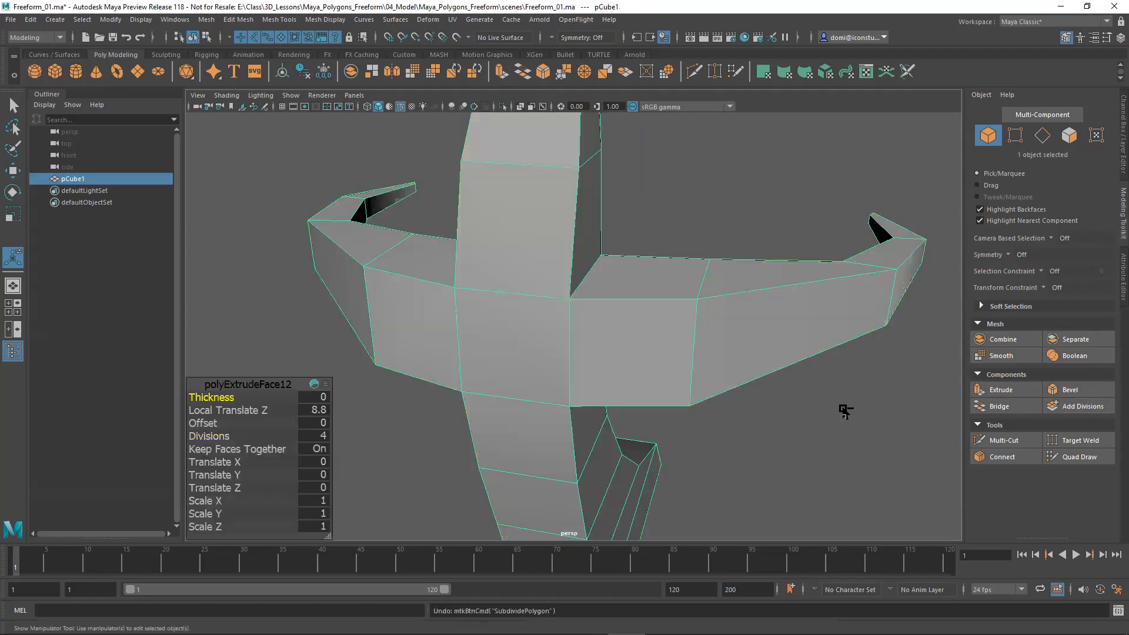
Try a single Smooth pass to compare the seams where the side claws meet the body, and undo it.
click(1016, 359)
alt+drag(714, 412, 757, 384)
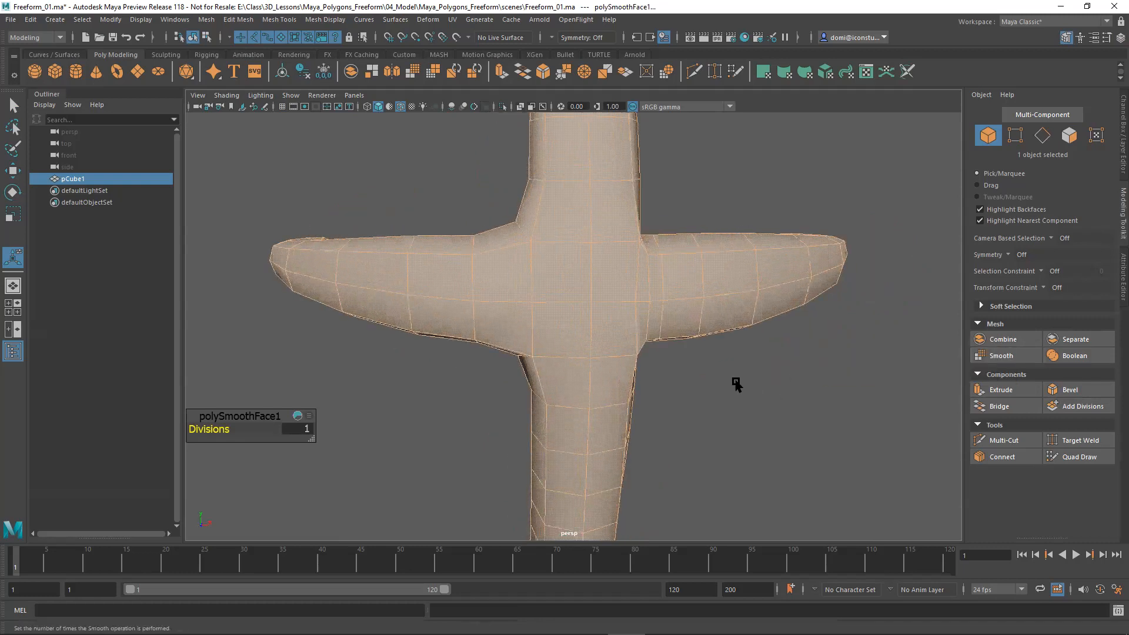
key(ctrl+z)
mouse_move(831, 390)
alt+mouse_down()
mouse_move(796, 395)
mouse_move(810, 390)
alt+mouse_up()
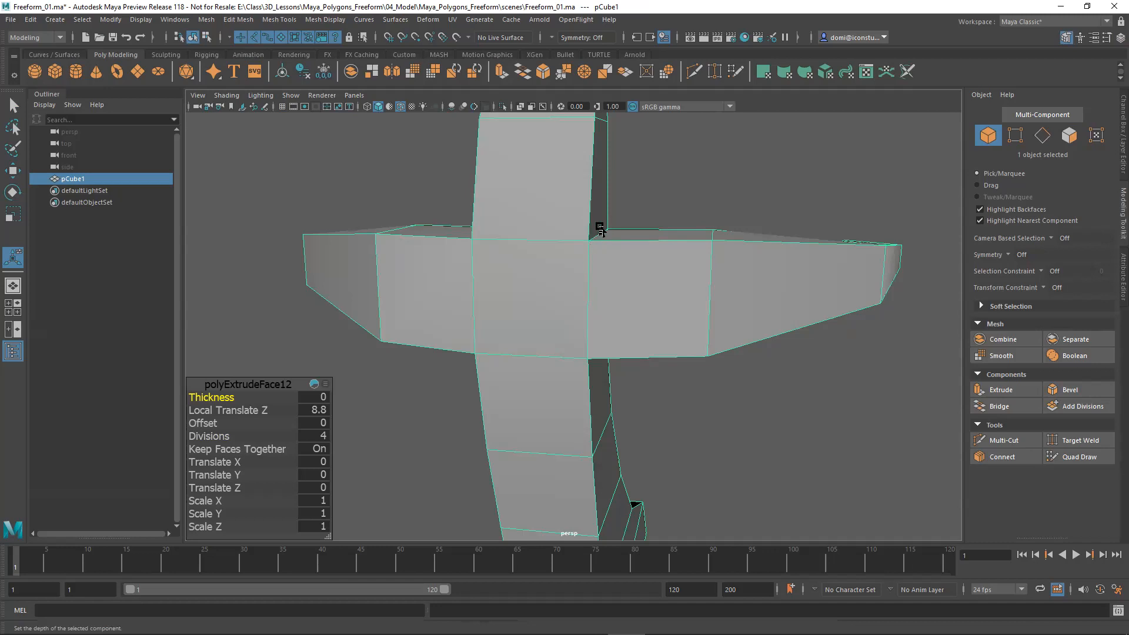
In vertex mode, select the overlapping corner vertices where one side claw joins the central body and merge them with a 0.0001 distance threshold.
mouse_move(607, 296)
alt+mouse_down()
mouse_move(611, 243)
mouse_move(605, 308)
mouse_move(599, 292)
alt+mouse_up()
click(1015, 135)
mouse_move(740, 324)
alt+mouse_down()
mouse_move(748, 360)
mouse_move(722, 325)
alt+mouse_up()
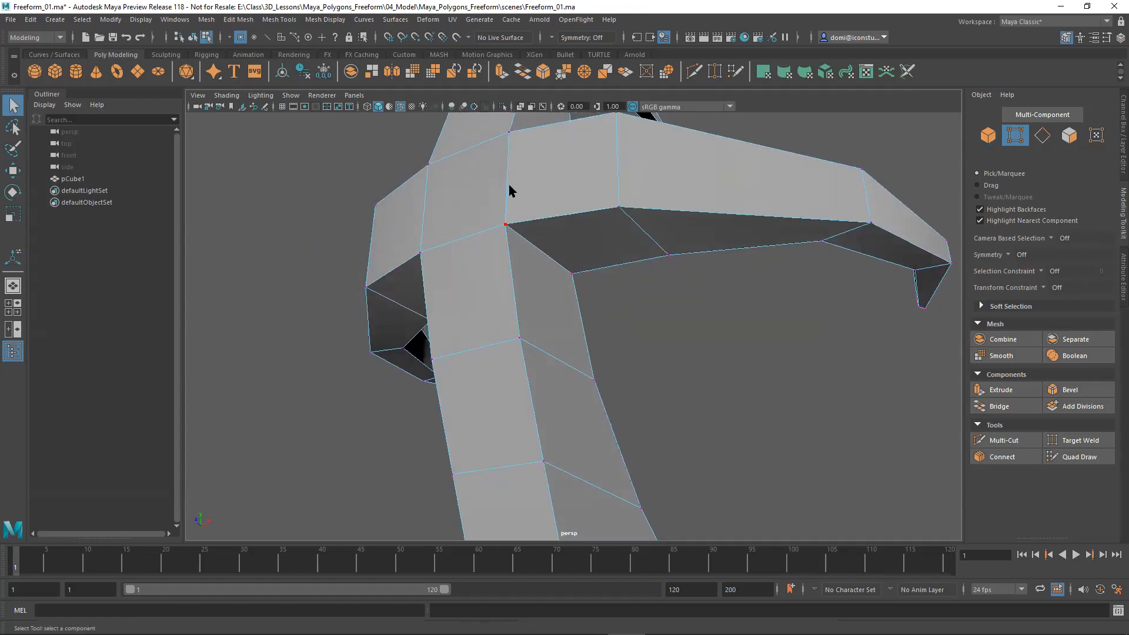
alt+drag(508, 136, 524, 184)
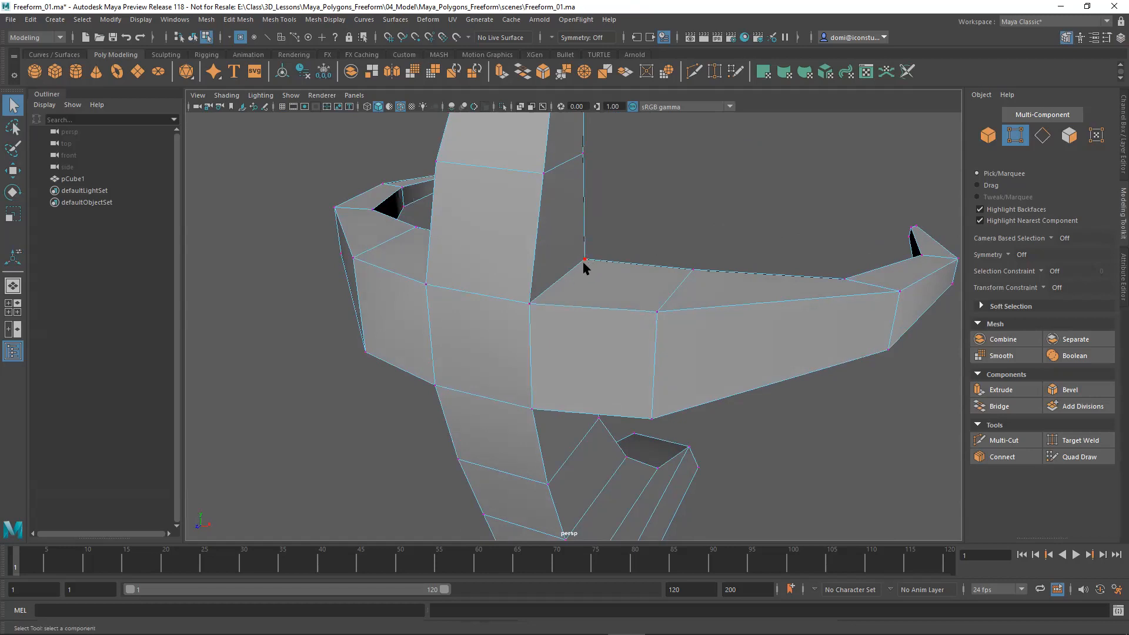
alt+drag(574, 278, 607, 266)
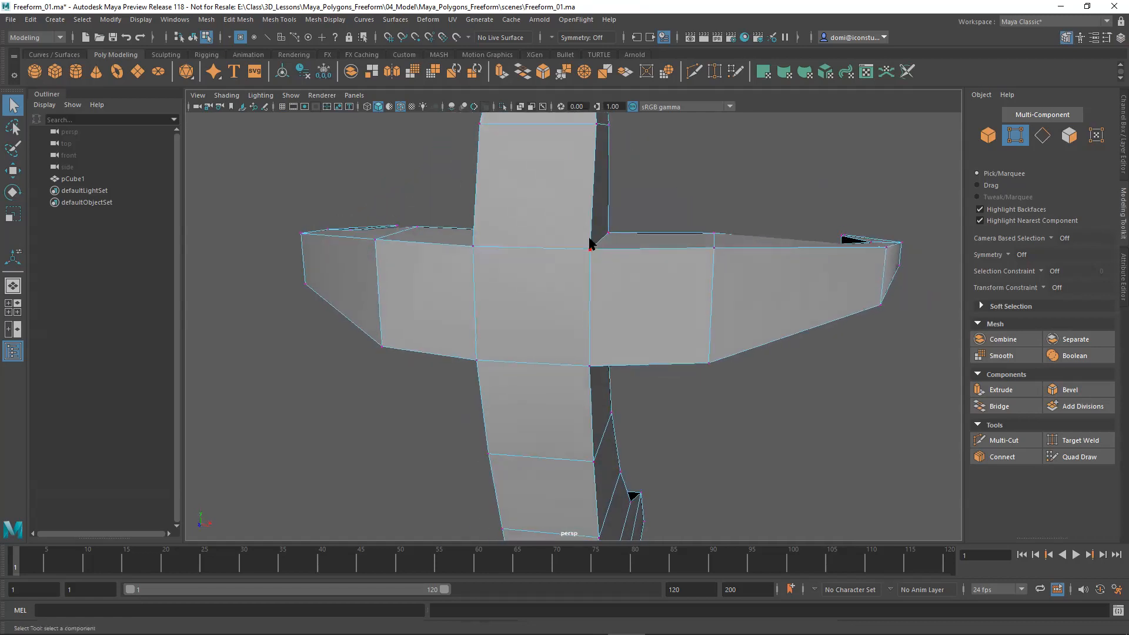
drag(568, 211, 641, 340)
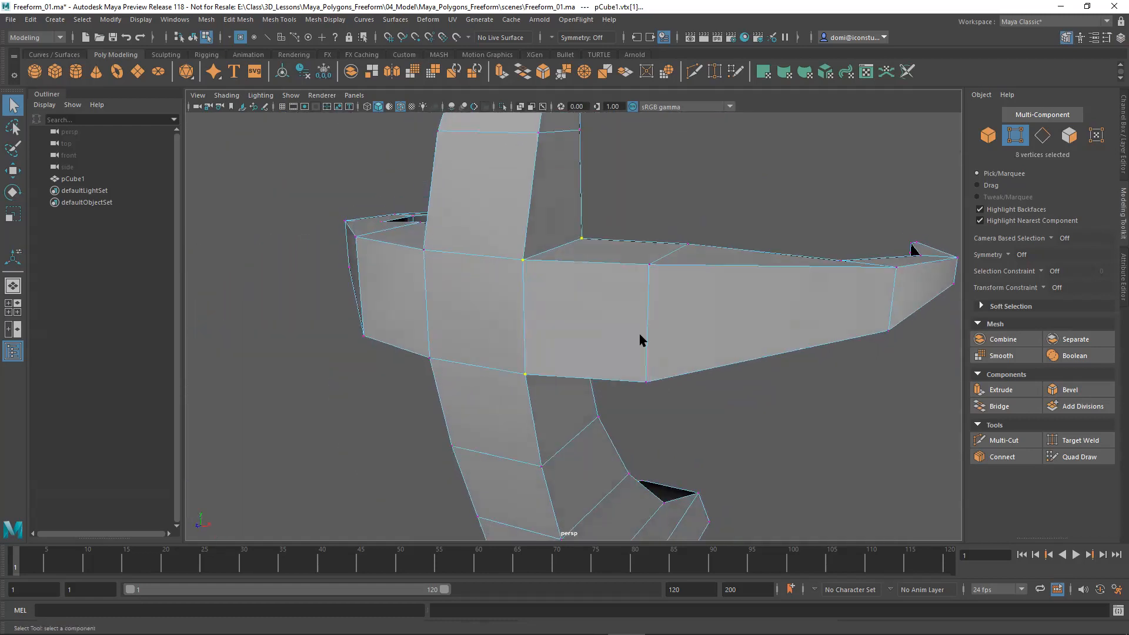
click(239, 20)
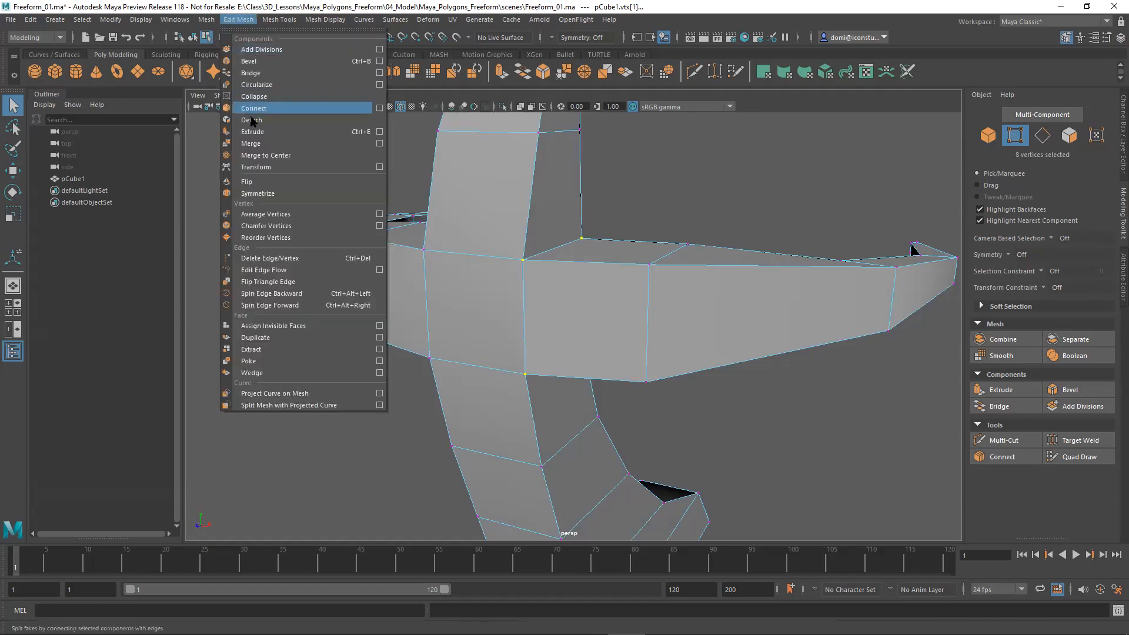
click(251, 144)
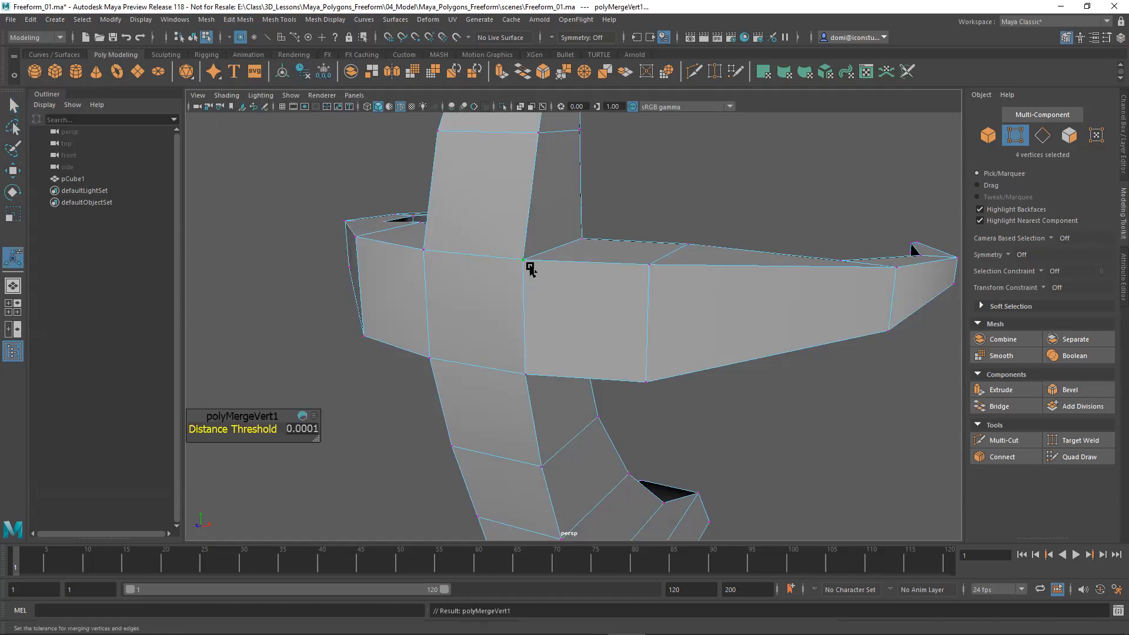
Return to object mode with the whole claw model selected and apply a Smooth pass with 1 division.
alt+drag(688, 194, 529, 216)
click(987, 134)
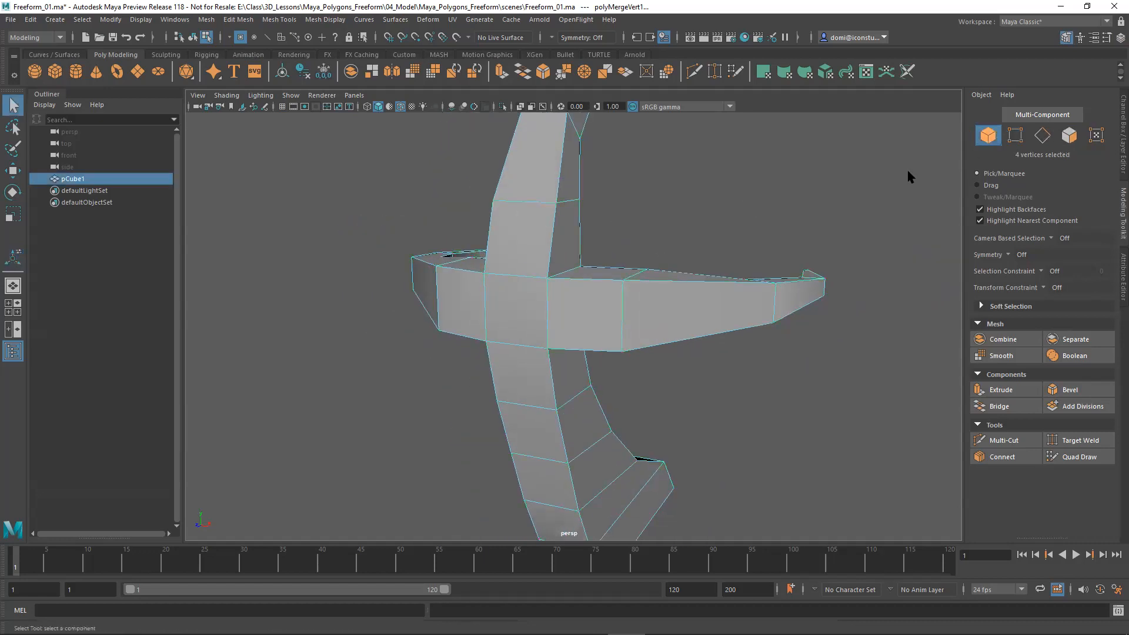
click(1000, 356)
alt+drag(831, 383, 819, 390)
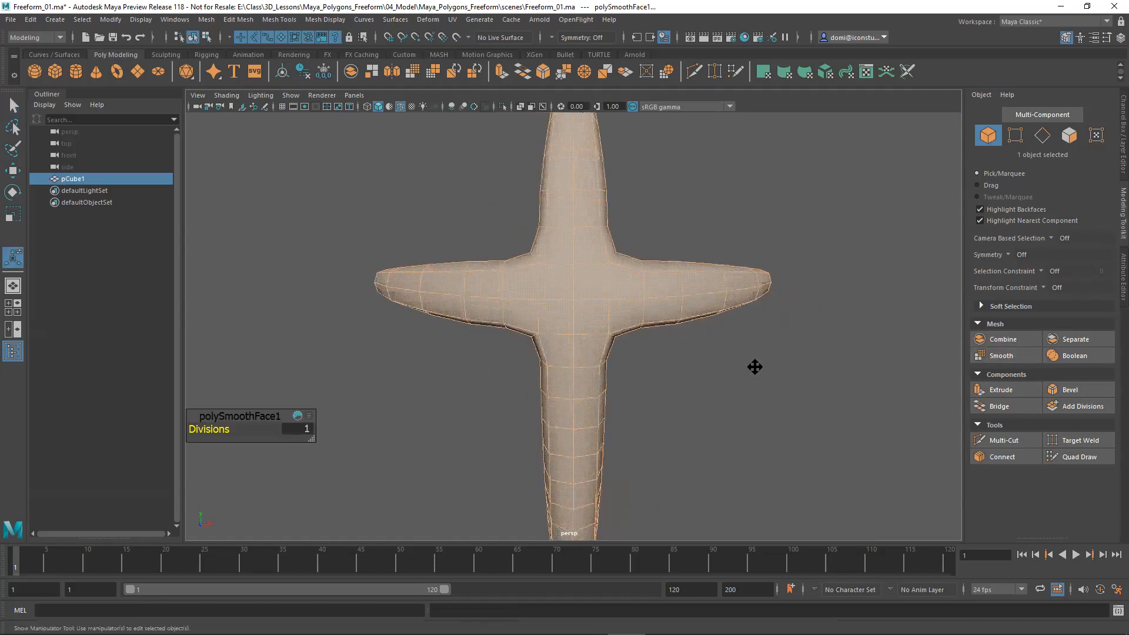
Examine the smoothed mesh from several angles, focusing on the joints where the side claws meet the central body.
alt+middle_drag(755, 367, 763, 397)
alt+right_drag(678, 400, 929, 383)
alt+drag(887, 351, 884, 386)
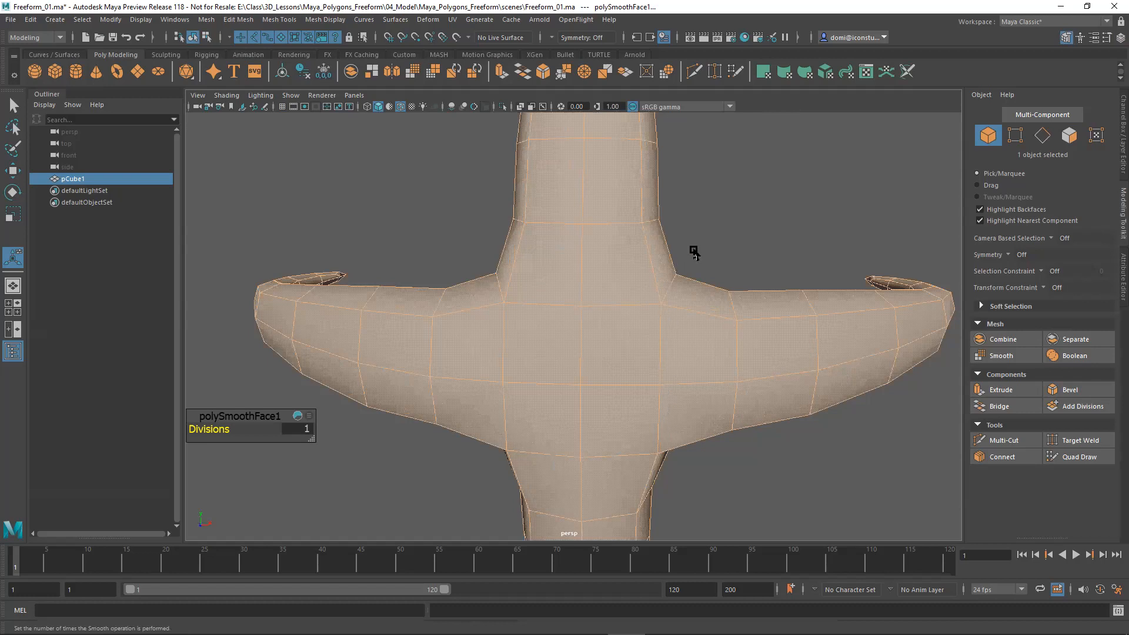
alt+drag(729, 450, 768, 438)
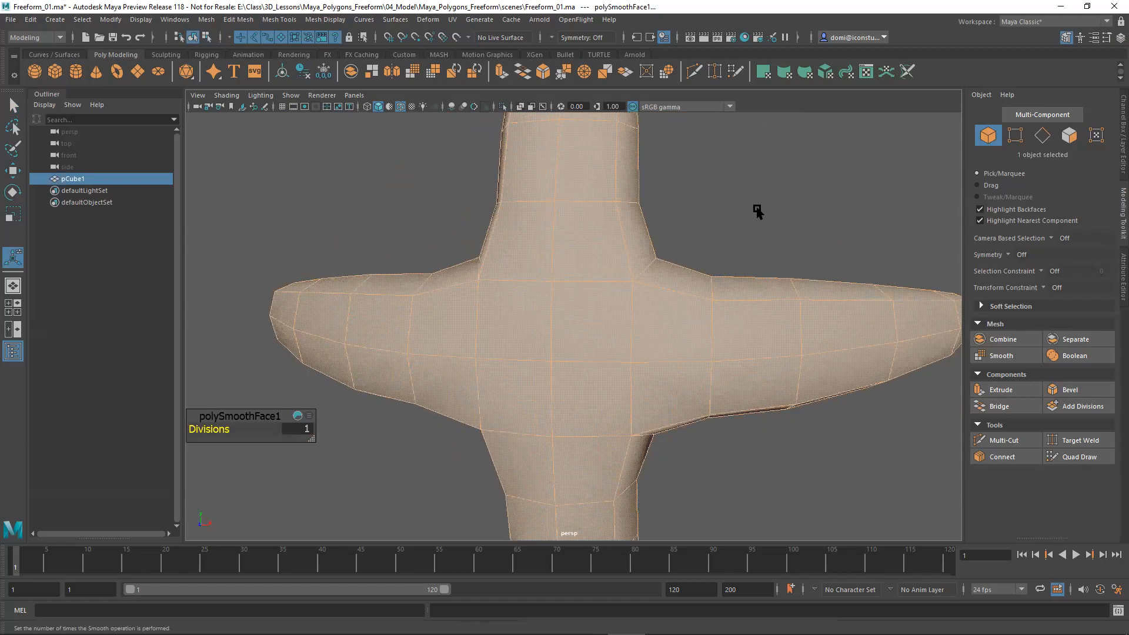
alt+drag(776, 207, 654, 331)
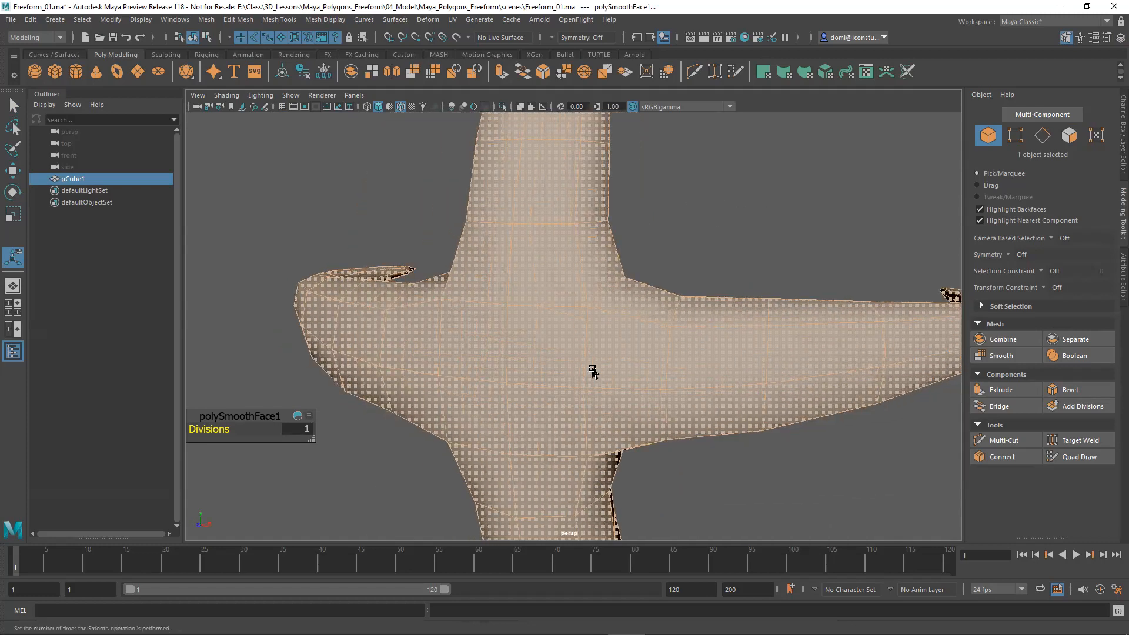
alt+drag(603, 454, 592, 378)
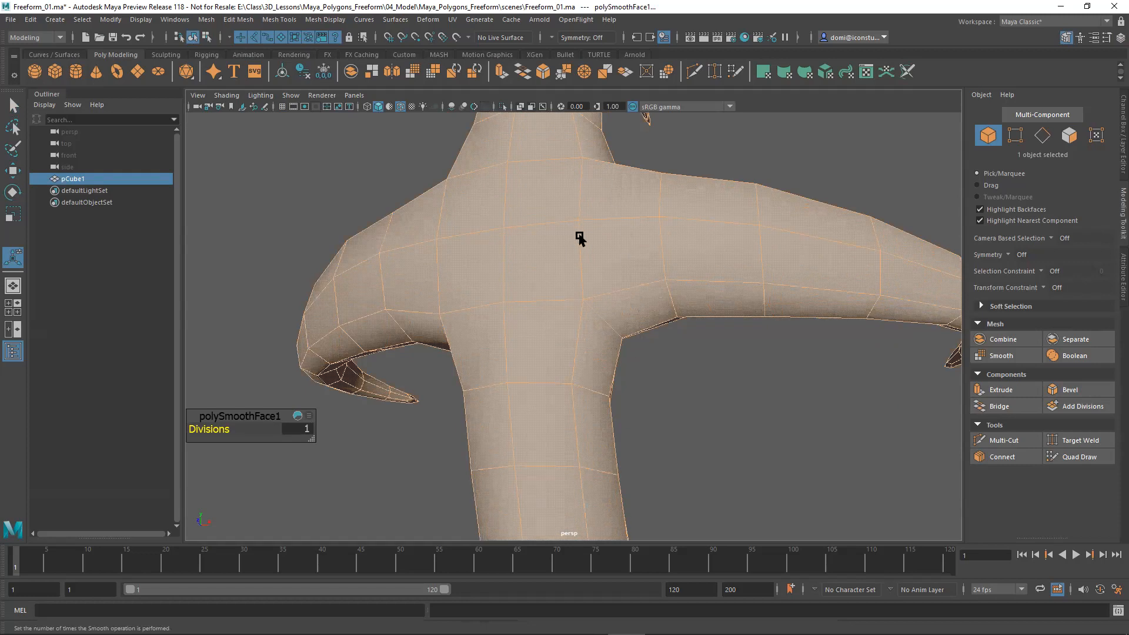
alt+right_drag(659, 264, 421, 295)
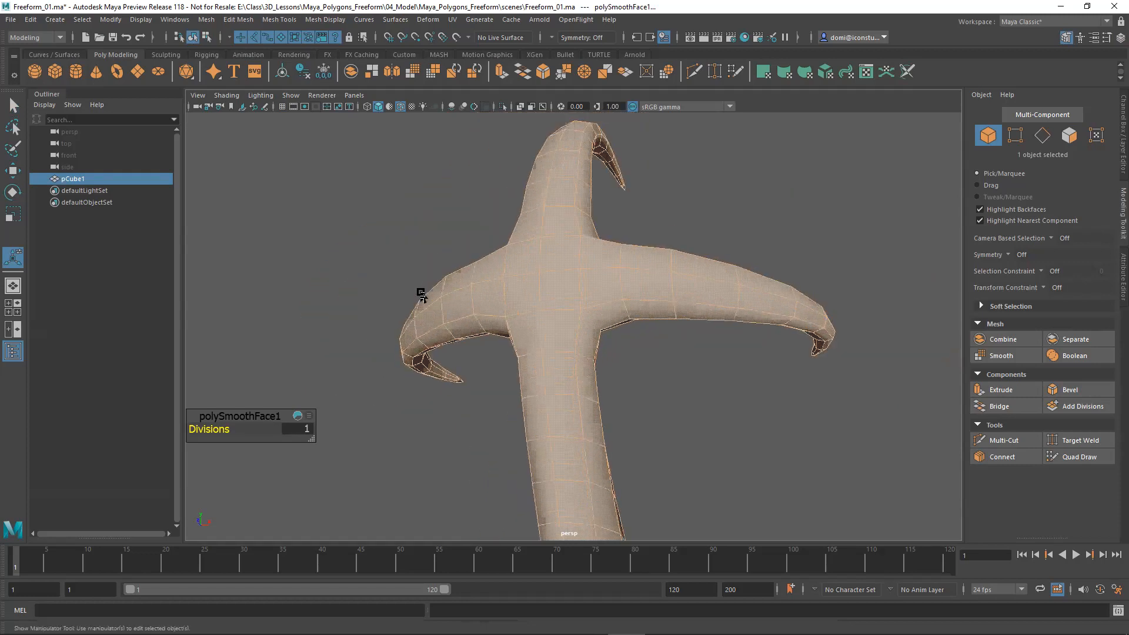
alt+drag(421, 294, 435, 326)
alt+middle_drag(480, 312, 486, 272)
alt+drag(486, 272, 932, 334)
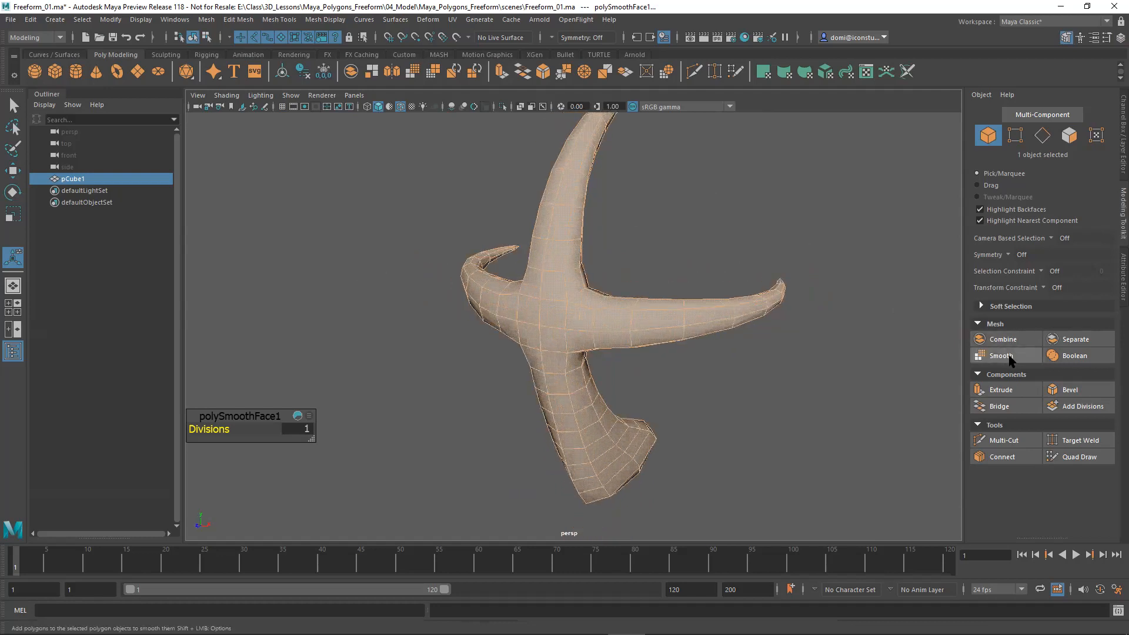
Apply a second Smooth pass to the model, deselect it and review the whole form from different sides.
click(849, 385)
alt+right_drag(849, 384, 689, 379)
alt+drag(688, 379, 609, 370)
alt+middle_drag(609, 370, 586, 361)
alt+drag(586, 361, 429, 359)
alt+middle_drag(465, 332, 463, 354)
alt+right_drag(448, 337, 680, 323)
alt+middle_drag(678, 321, 686, 305)
mouse_move(686, 305)
alt+mouse_down()
mouse_move(713, 245)
mouse_move(776, 262)
mouse_move(703, 305)
mouse_move(711, 290)
mouse_move(644, 307)
mouse_move(667, 310)
alt+mouse_up()
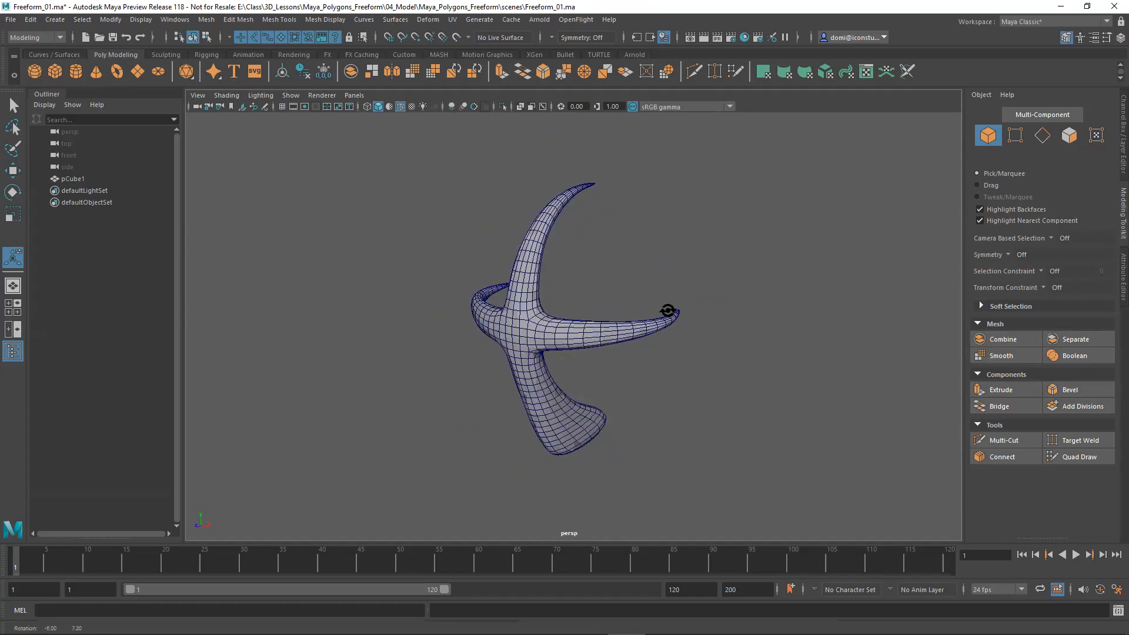
Save the scene as a new Maya ASCII file named Freeform_02_Smooth in the scenes folder.
click(10, 19)
click(40, 80)
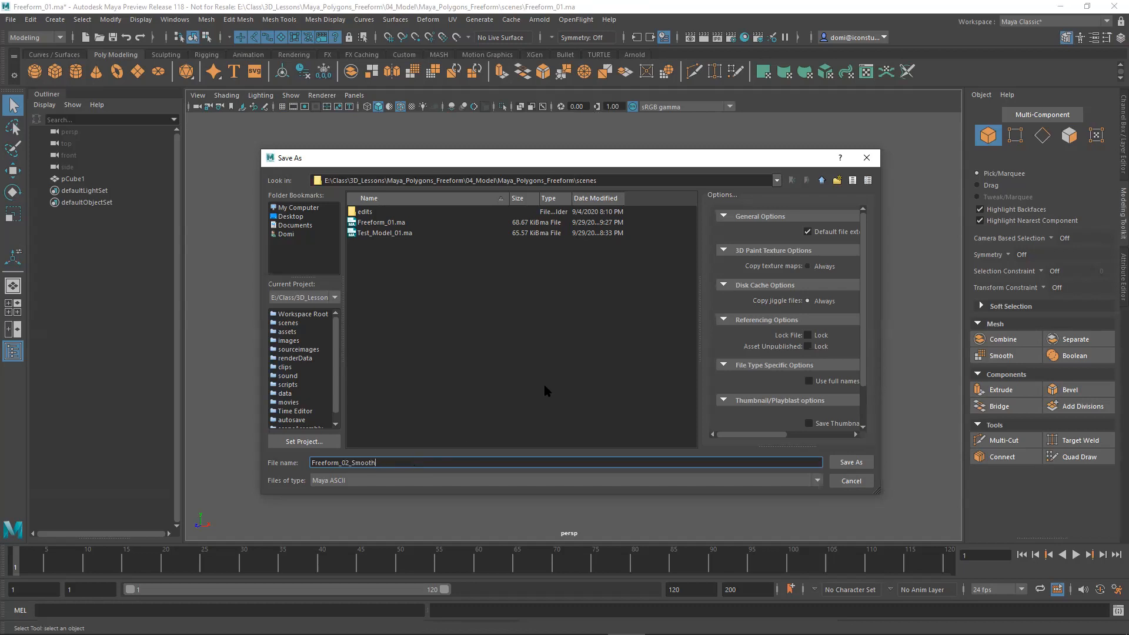
click(850, 463)
key(t)
mouse_move(758, 411)
alt+mouse_down()
mouse_move(536, 378)
mouse_move(474, 423)
mouse_move(580, 431)
mouse_move(728, 404)
mouse_move(803, 375)
mouse_move(812, 353)
mouse_move(811, 388)
mouse_move(753, 408)
alt+mouse_up()
mouse_move(753, 408)
alt+middle_down()
mouse_move(761, 388)
mouse_move(750, 393)
alt+middle_up()
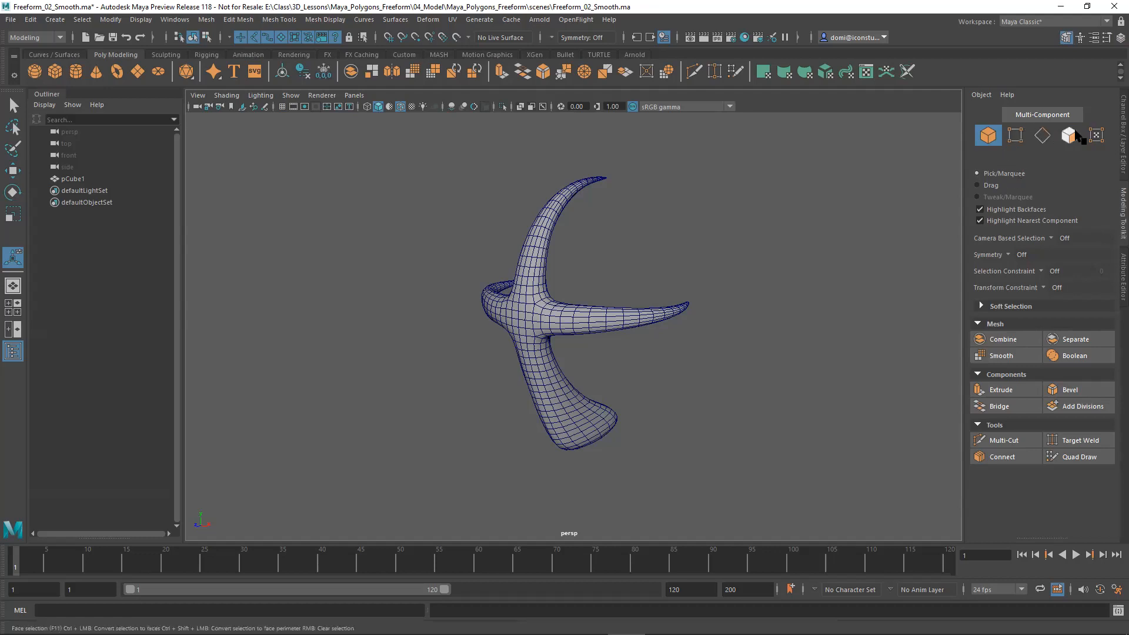
mouse_move(788, 264)
alt+mouse_down()
mouse_move(693, 265)
mouse_move(685, 227)
mouse_move(727, 237)
mouse_move(763, 267)
mouse_move(801, 260)
mouse_move(839, 300)
mouse_move(778, 295)
mouse_move(783, 270)
alt+mouse_up()
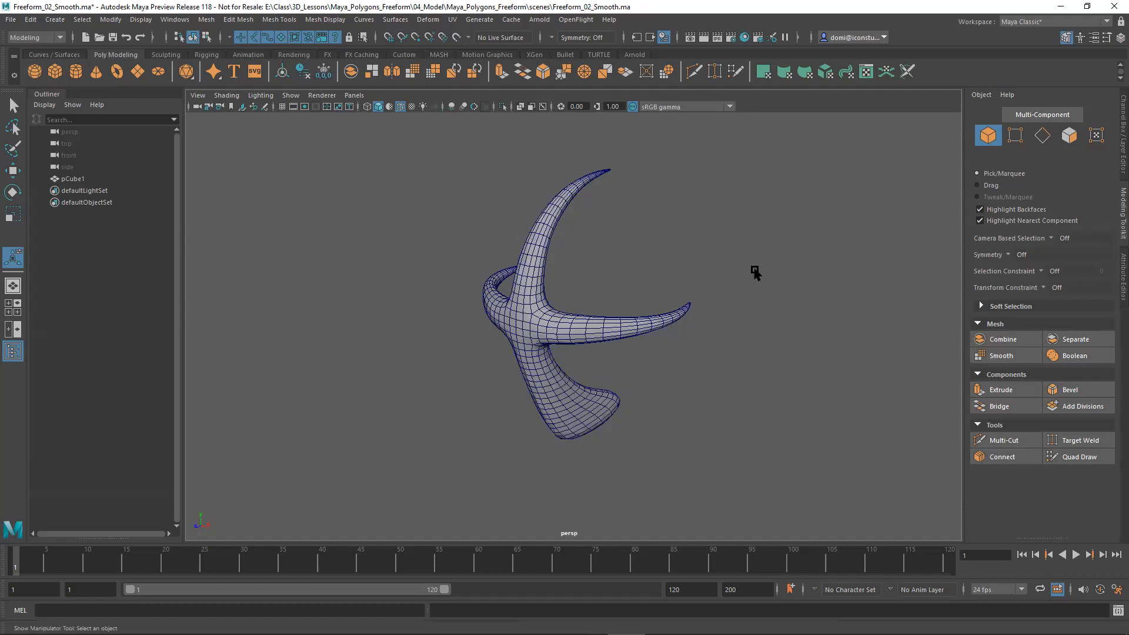